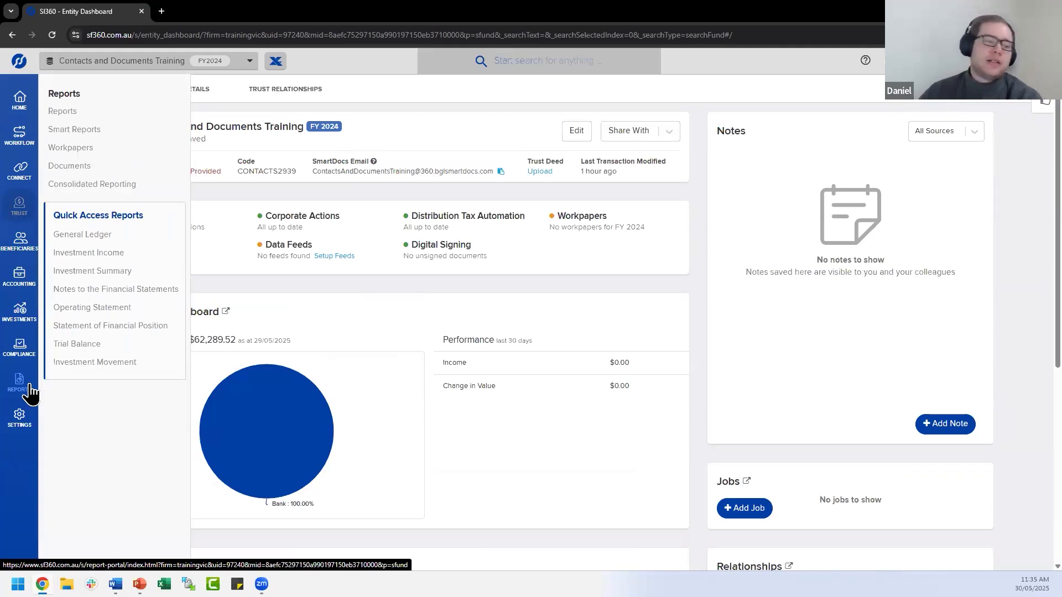
# - Open the contacts list from the settings area and permanently dismiss the duplicate contacts reminder
pyautogui.moveTo(25, 437)
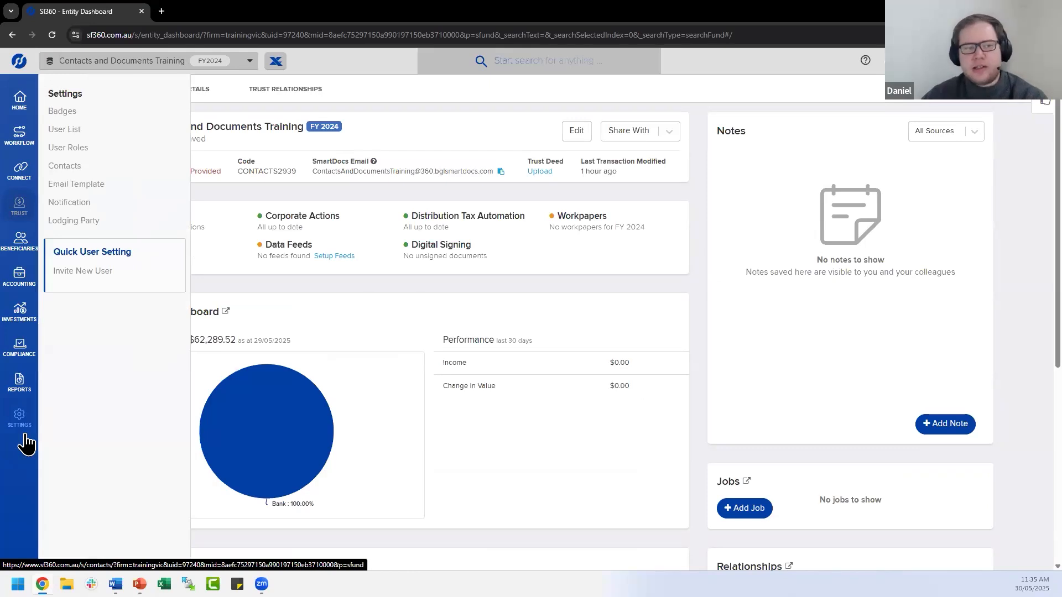
pyautogui.click(82, 165)
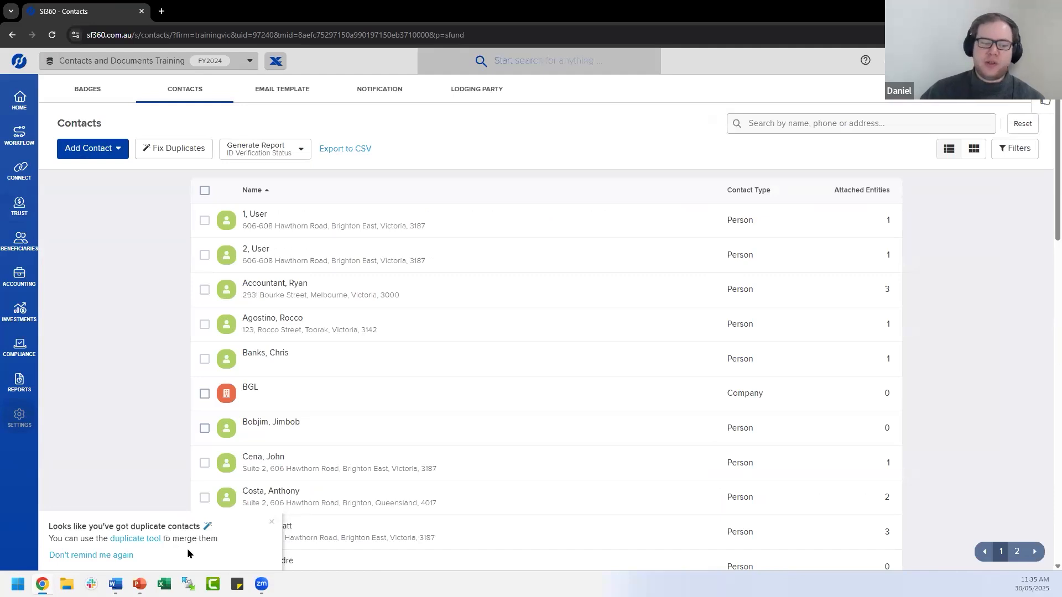
pyautogui.click(100, 556)
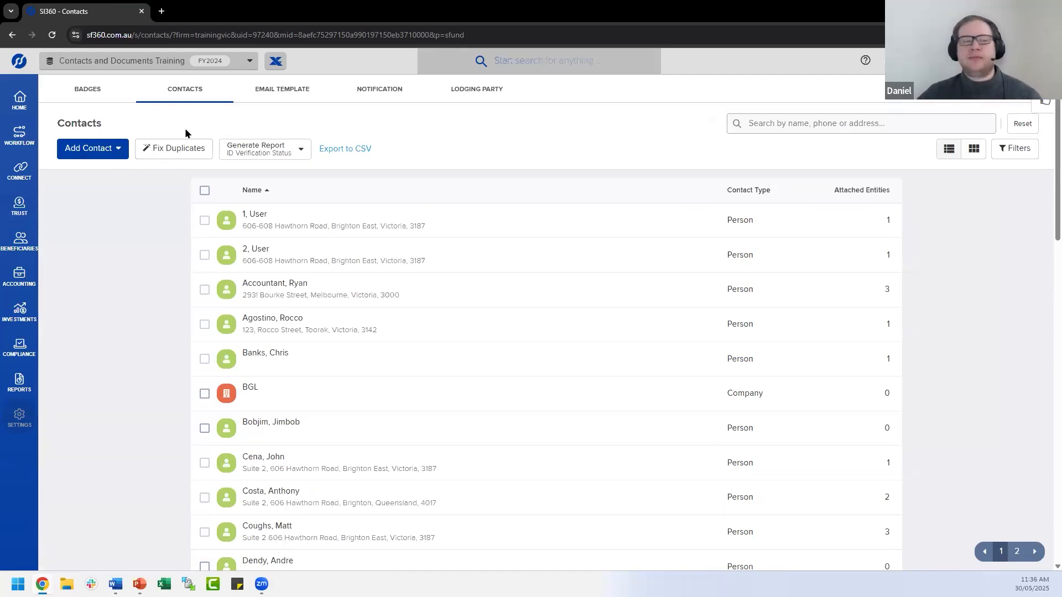
# - Check for duplicate contacts matched by name only and look through the details of the listed duplicate groups
pyautogui.click(171, 148)
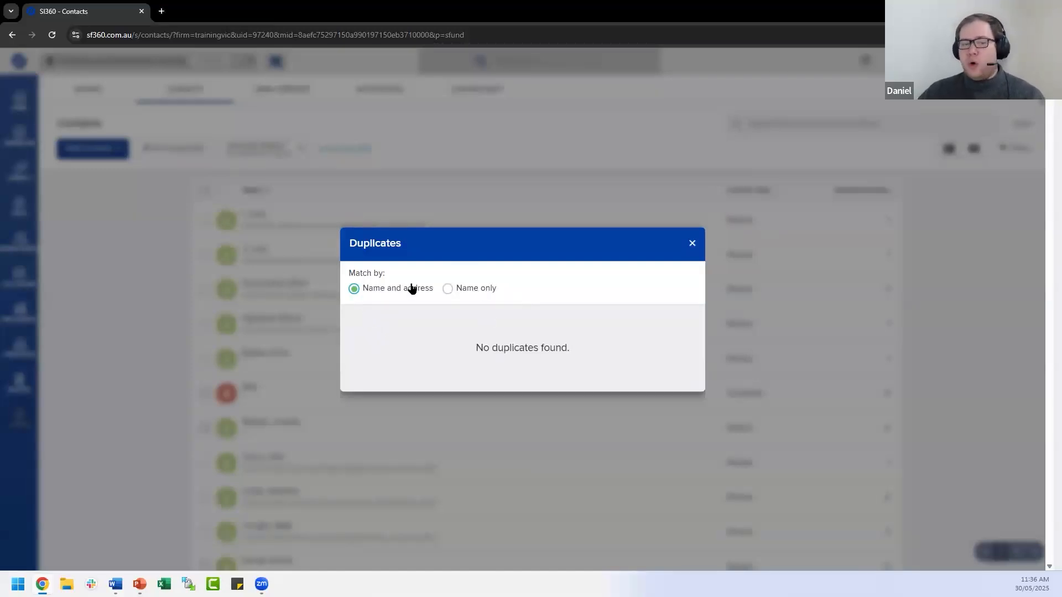
pyautogui.click(448, 290)
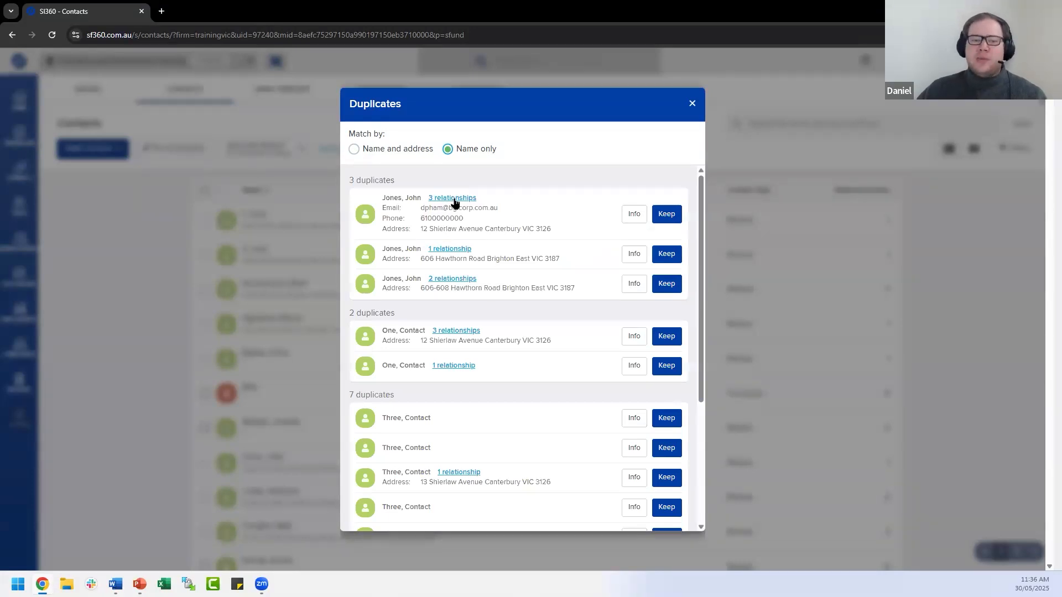
pyautogui.moveTo(449, 208); pyautogui.dragTo(497, 230)
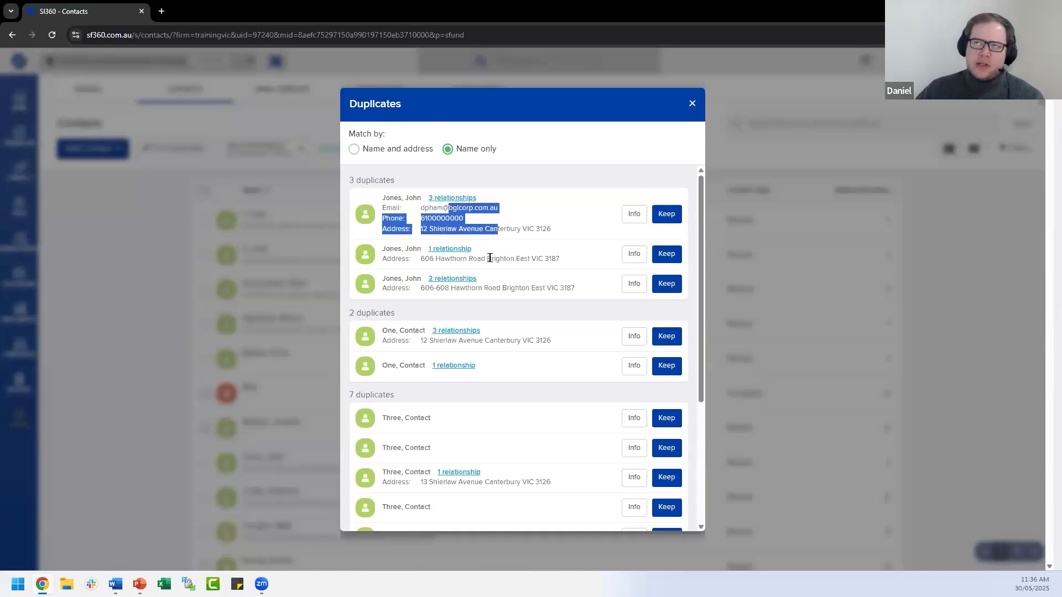
pyautogui.click(525, 260)
pyautogui.scroll(-3, 574, 321)
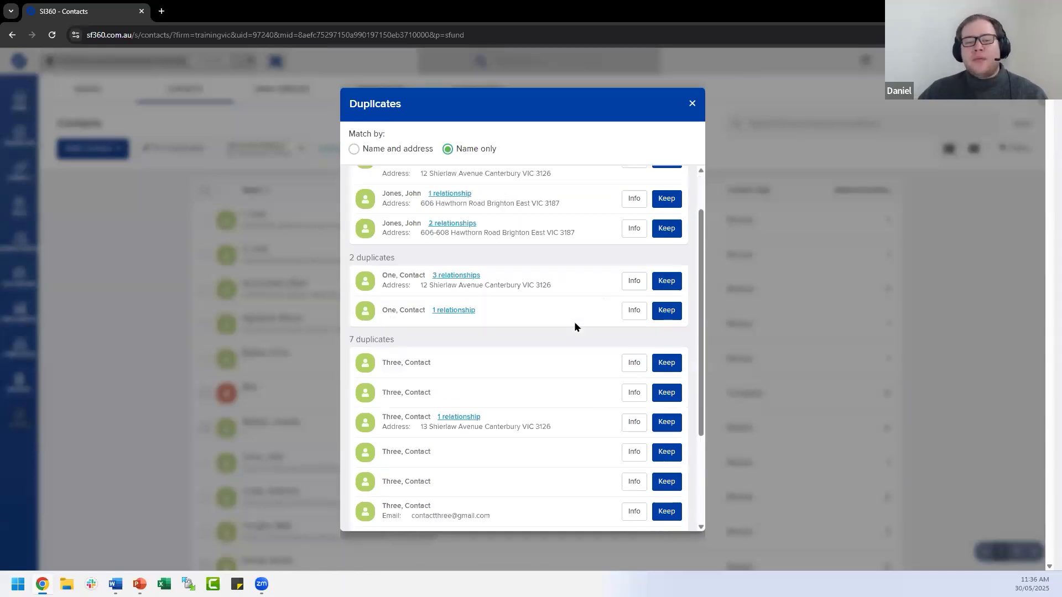
pyautogui.scroll(-1, 517, 298)
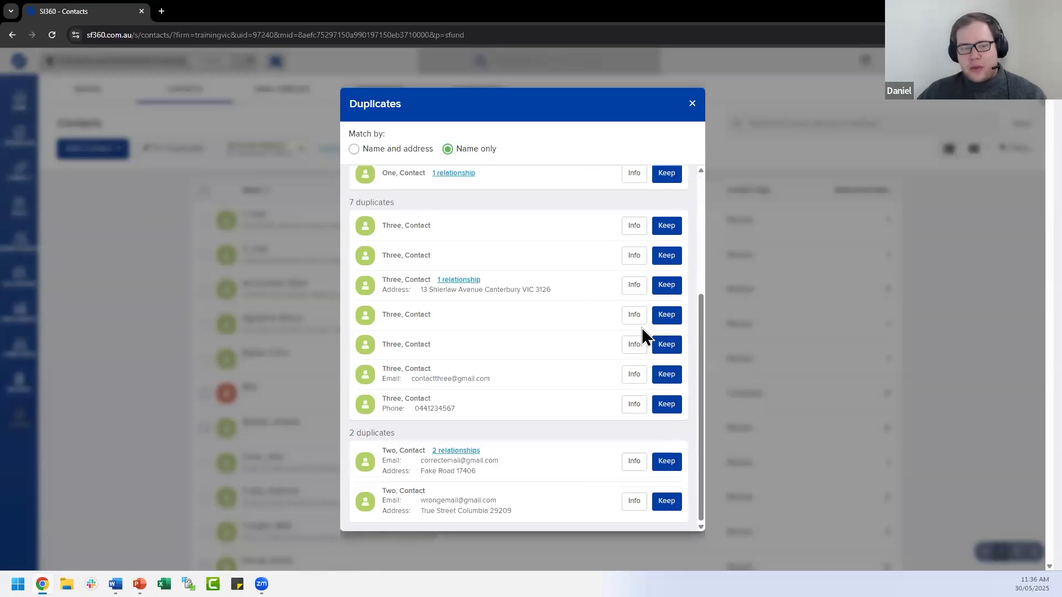
pyautogui.scroll(1, 510, 343)
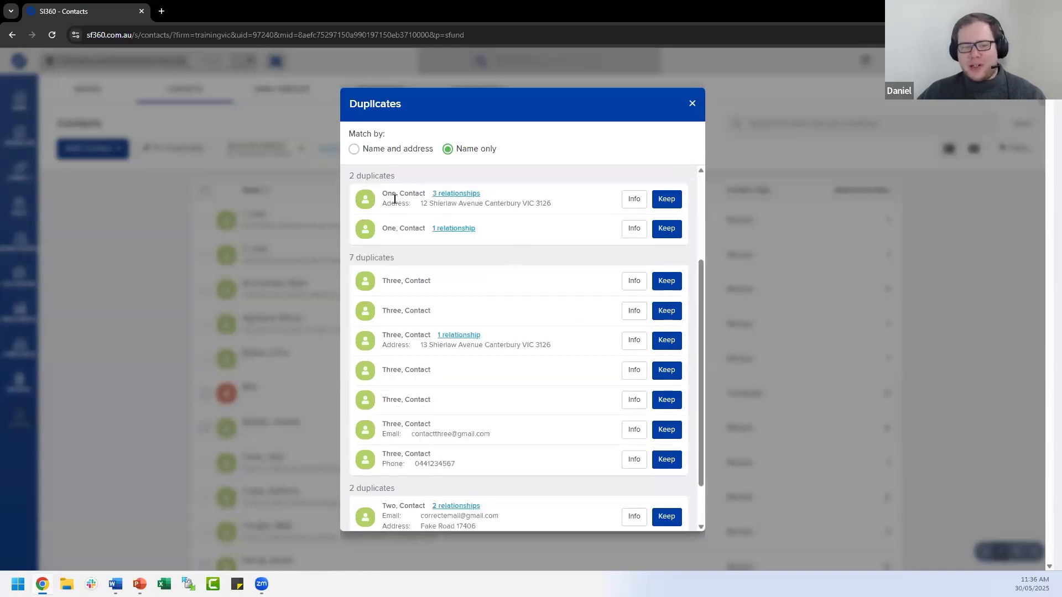
pyautogui.scroll(-1, 428, 361)
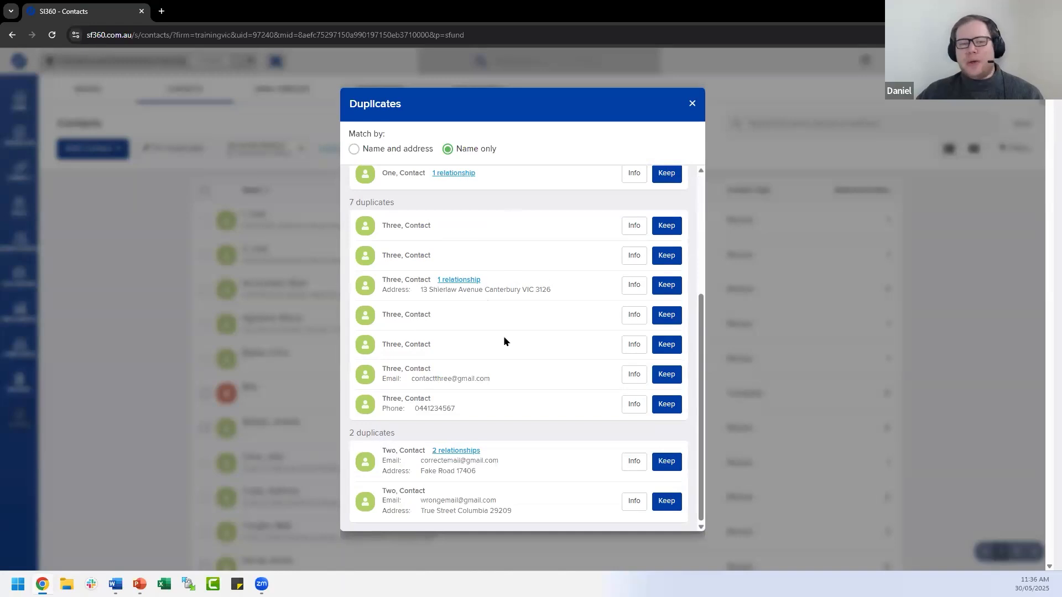
pyautogui.scroll(2, 503, 341)
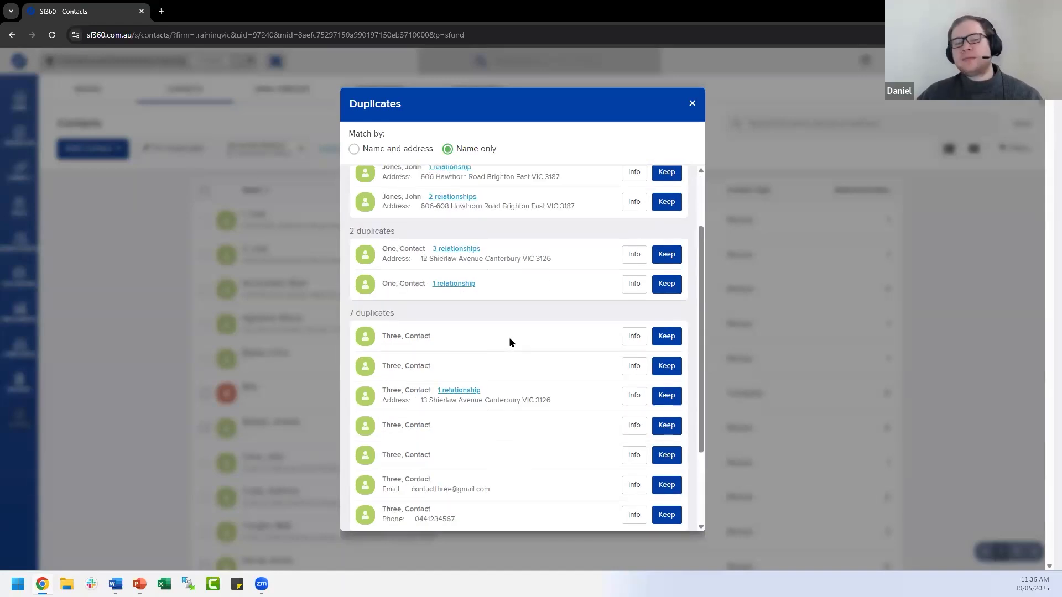
pyautogui.scroll(2, 508, 343)
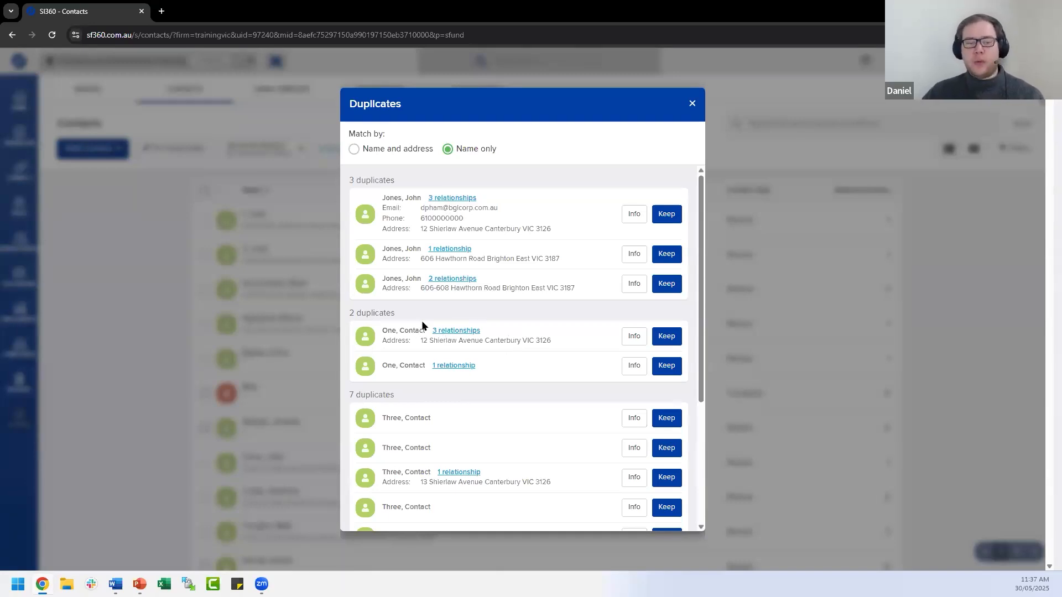
# - Examine the information and contact usage of the Contact One duplicate that has an address, then close the record
pyautogui.scroll(-1, 421, 321)
pyautogui.click(637, 281)
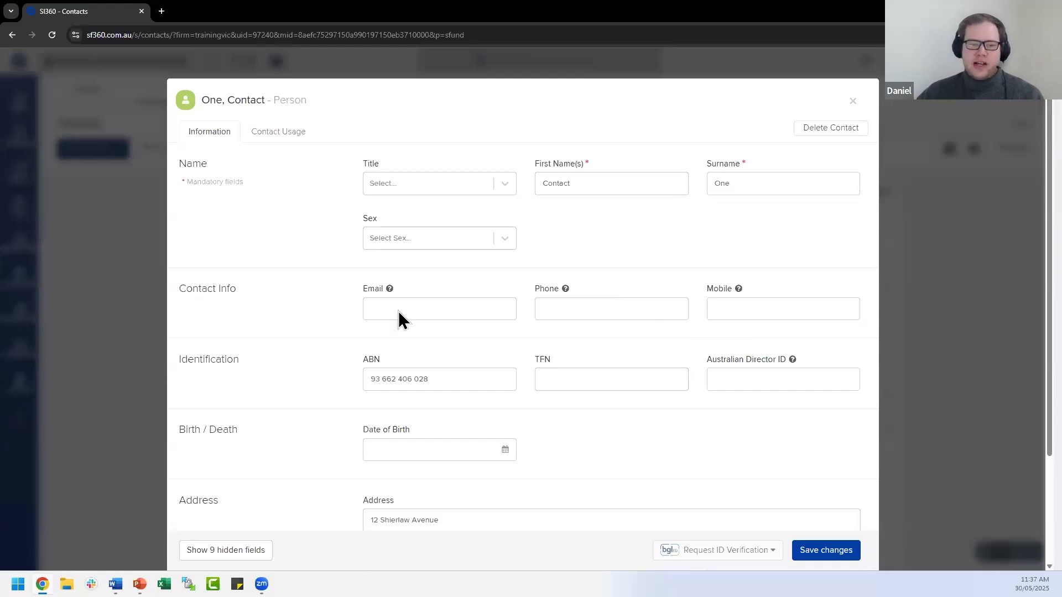
pyautogui.scroll(-1, 669, 373)
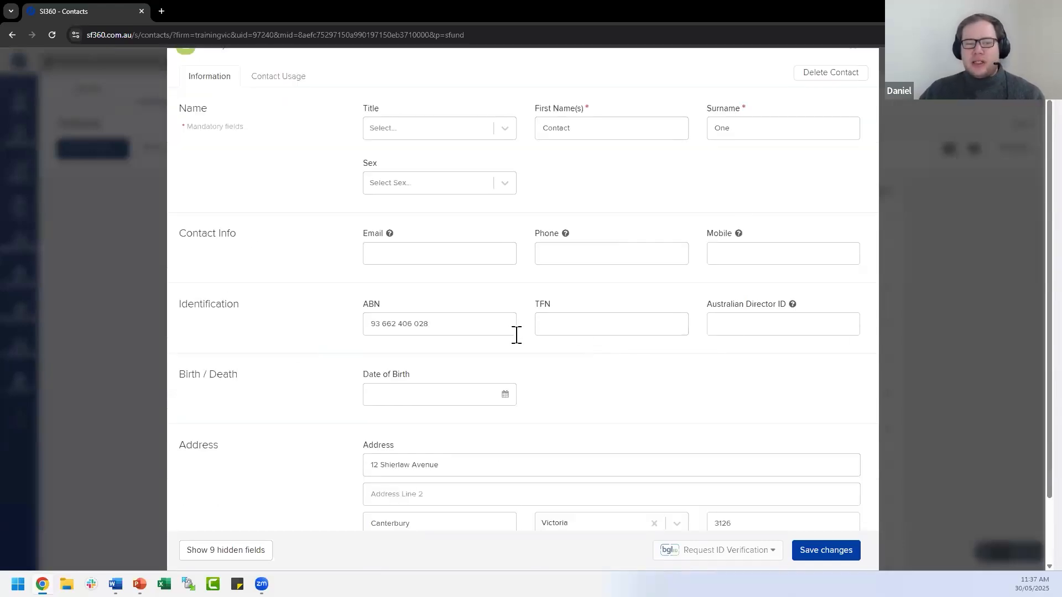
pyautogui.moveTo(370, 324); pyautogui.dragTo(642, 372)
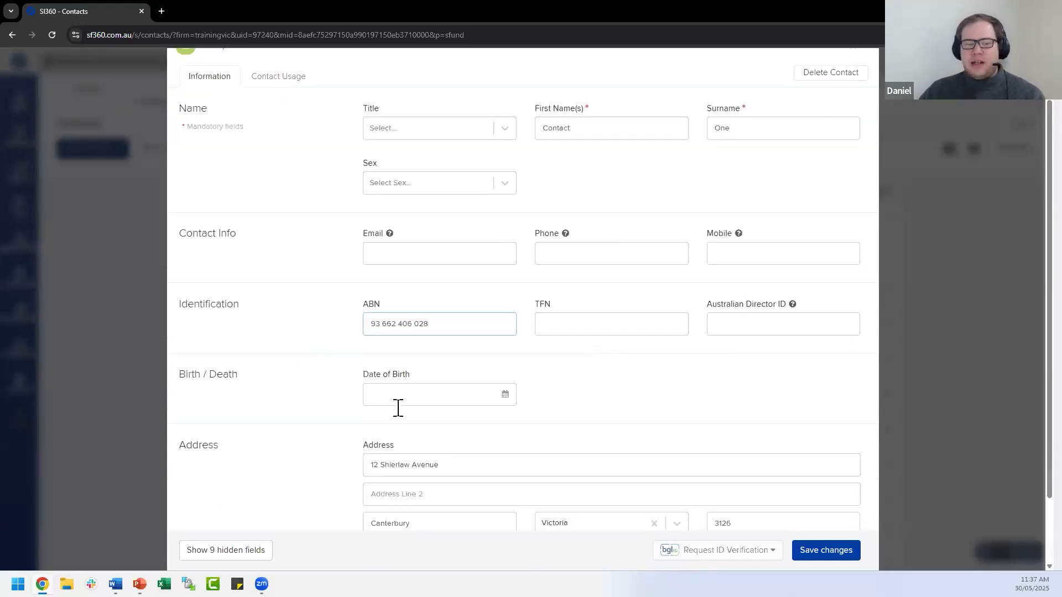
pyautogui.scroll(-1, 398, 408)
pyautogui.moveTo(370, 382); pyautogui.dragTo(679, 330)
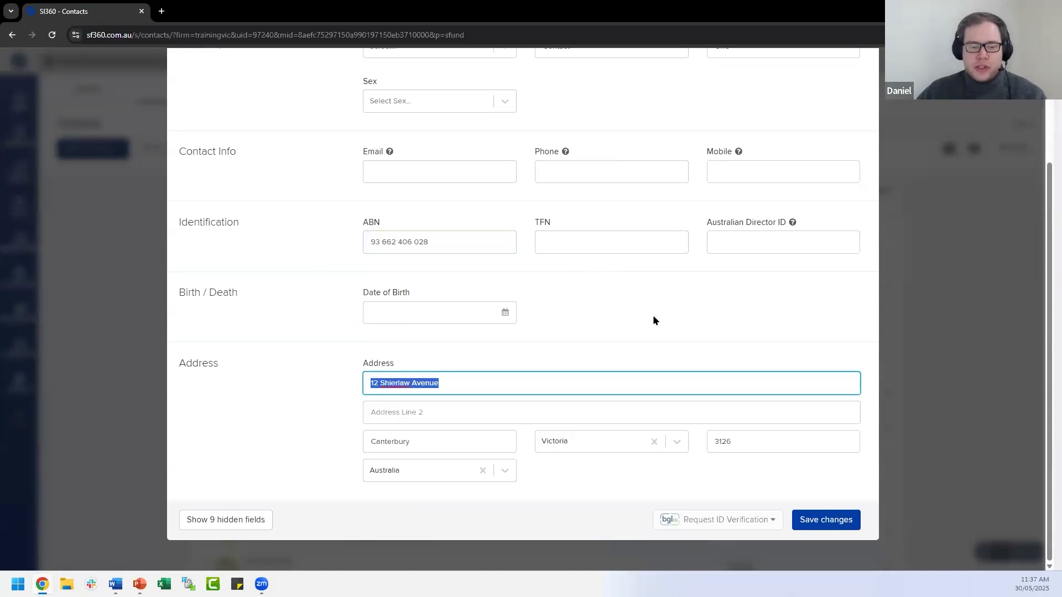
pyautogui.click(619, 310)
pyautogui.scroll(2, 618, 310)
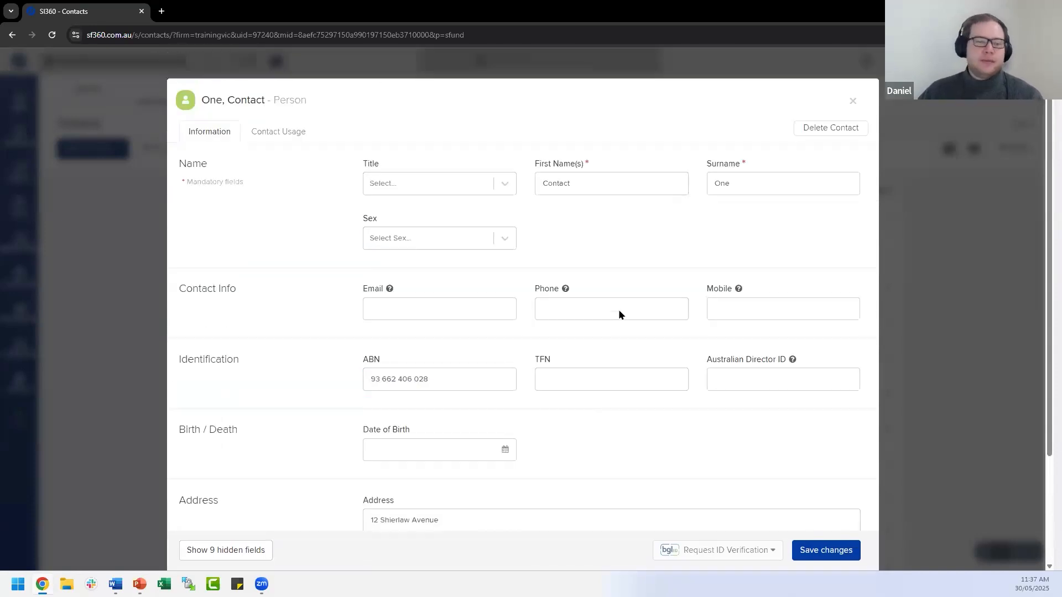
pyautogui.click(282, 133)
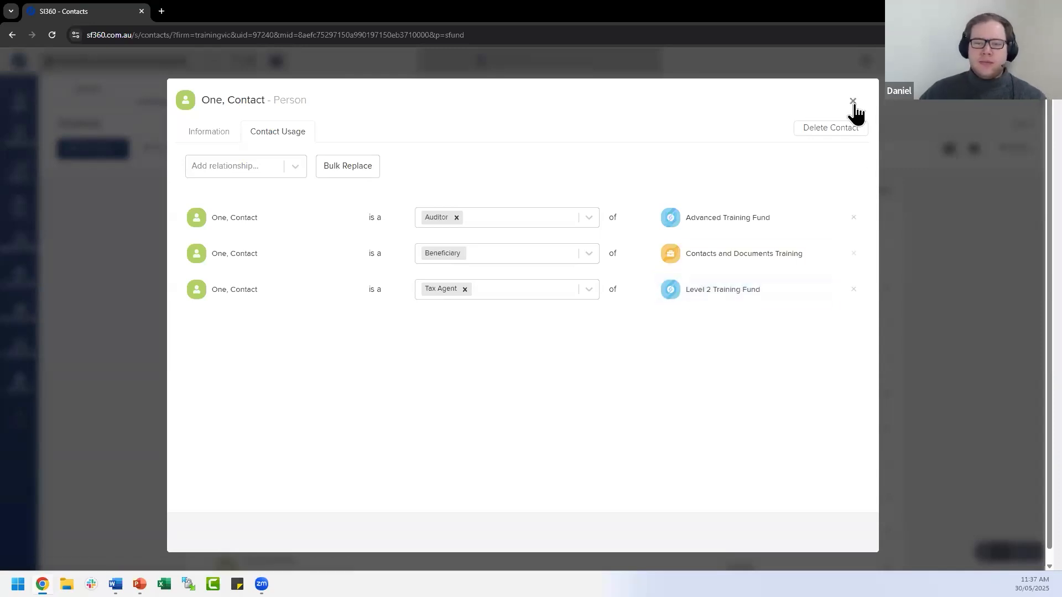
pyautogui.press('Escape')
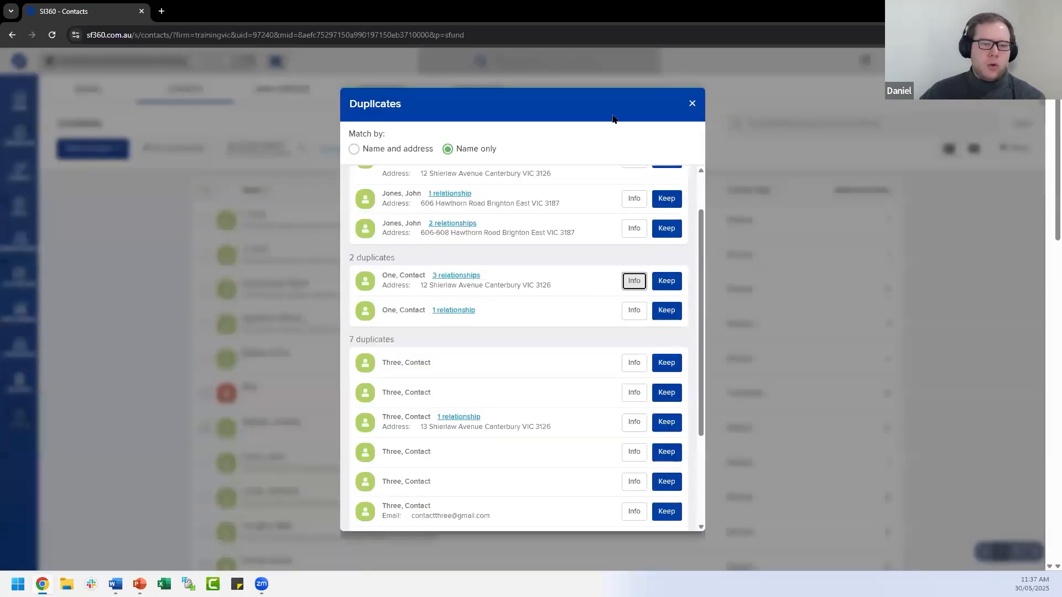
# - Leave the duplicates check, view the trust's beneficiaries list in a separate browser tab, and close that tab
pyautogui.click(692, 104)
pyautogui.moveTo(19, 243)
pyautogui.rightClick(90, 111)
pyautogui.click(126, 125)
pyautogui.click(214, 14)
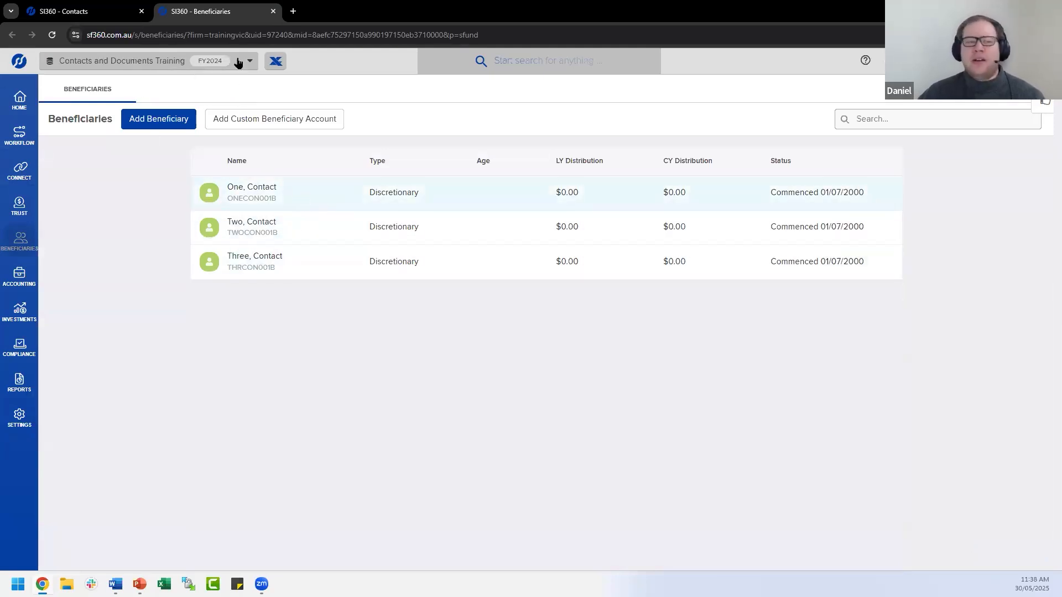
pyautogui.click(273, 11)
# - Reopen the duplicates check and examine the usage and information of the Contact One duplicate without an address
pyautogui.click(167, 158)
pyautogui.scroll(-2, 596, 286)
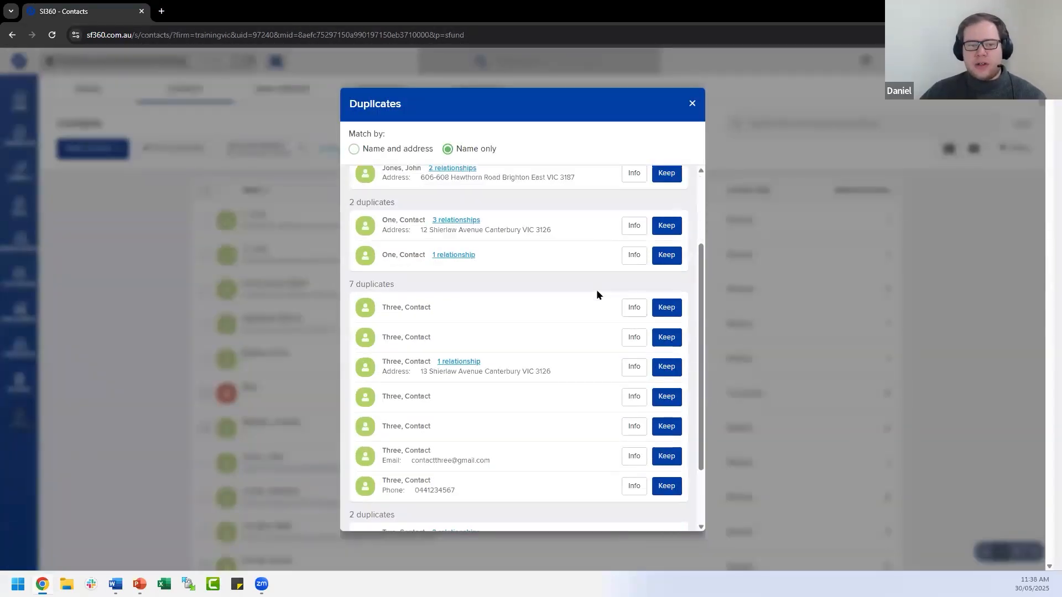
pyautogui.click(461, 255)
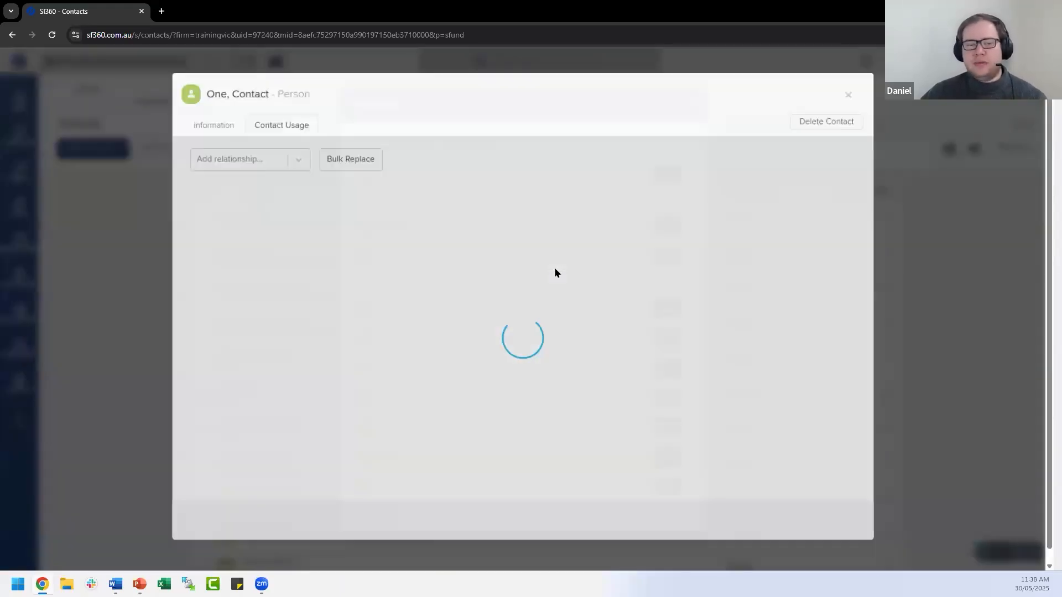
pyautogui.click(213, 137)
pyautogui.scroll(-1, 618, 324)
pyautogui.scroll(-2, 608, 315)
pyautogui.scroll(3, 609, 309)
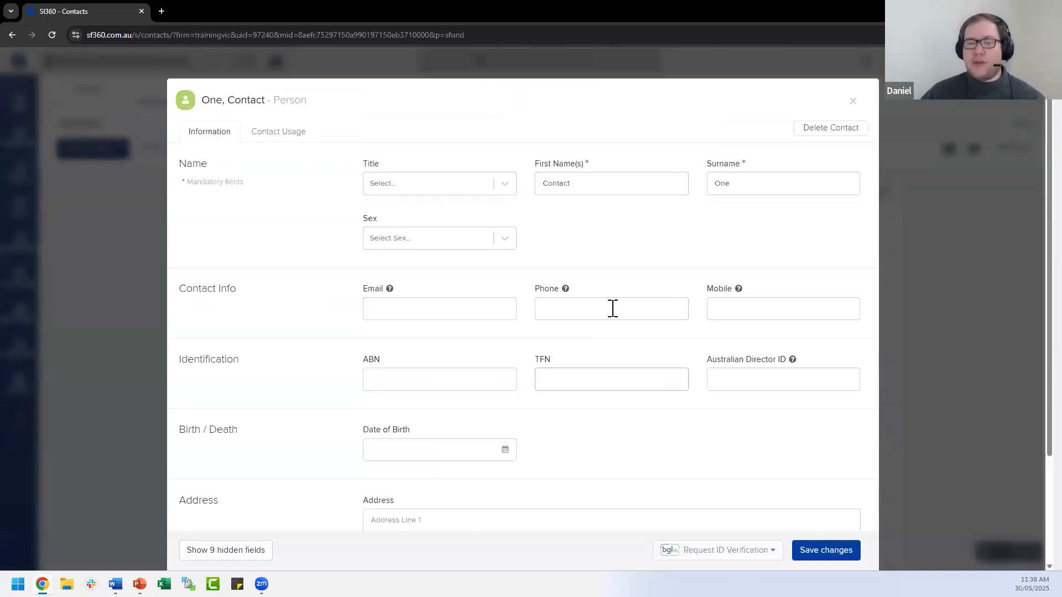
pyautogui.click(273, 133)
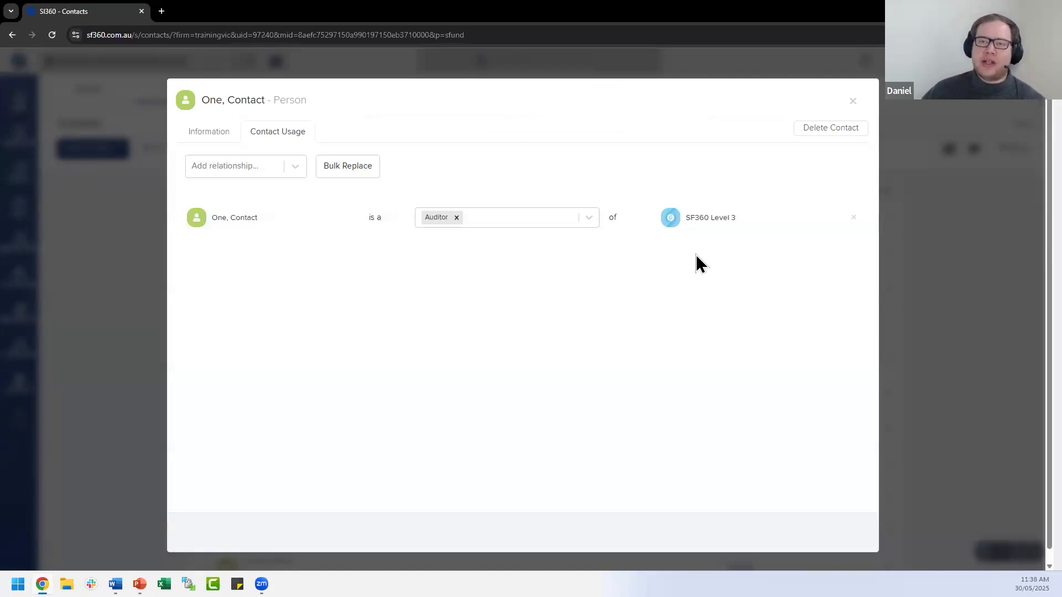
pyautogui.click(853, 102)
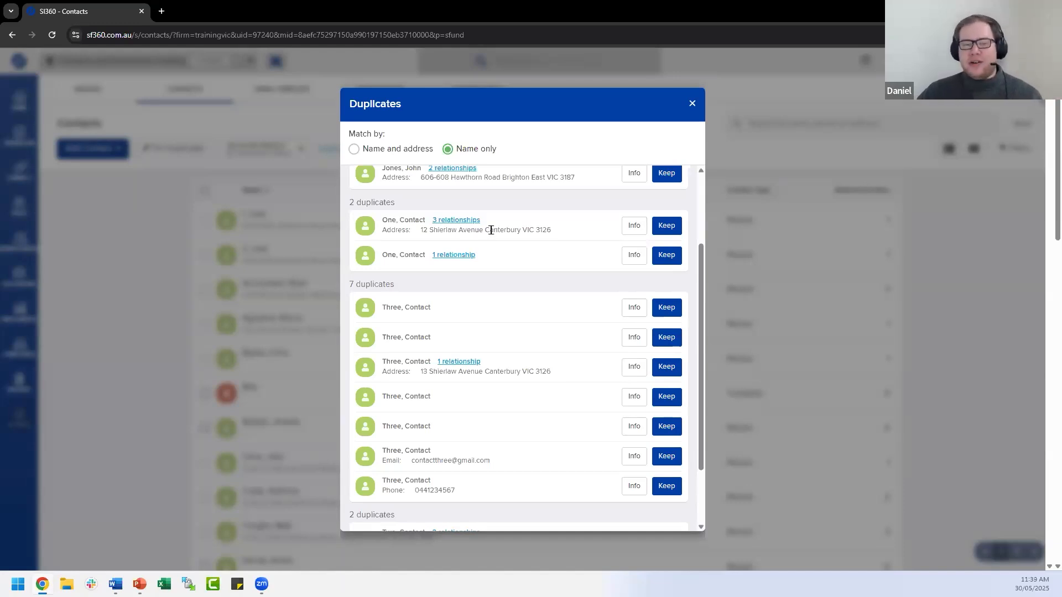
# - Merge the two Contact One duplicates, keeping the record with the address, and acknowledge the resulting message
pyautogui.click(664, 226)
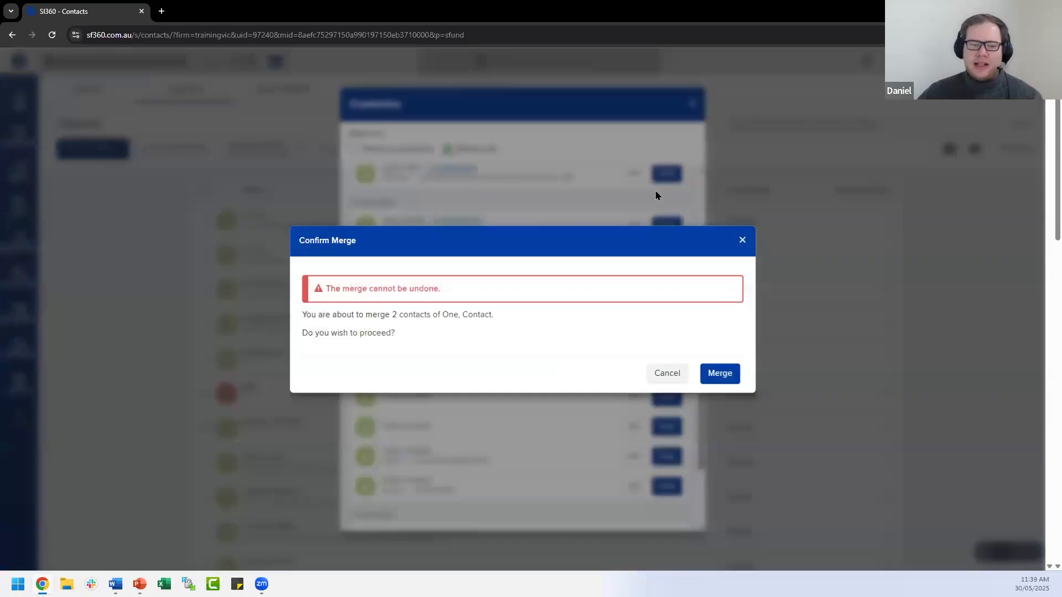
pyautogui.click(719, 374)
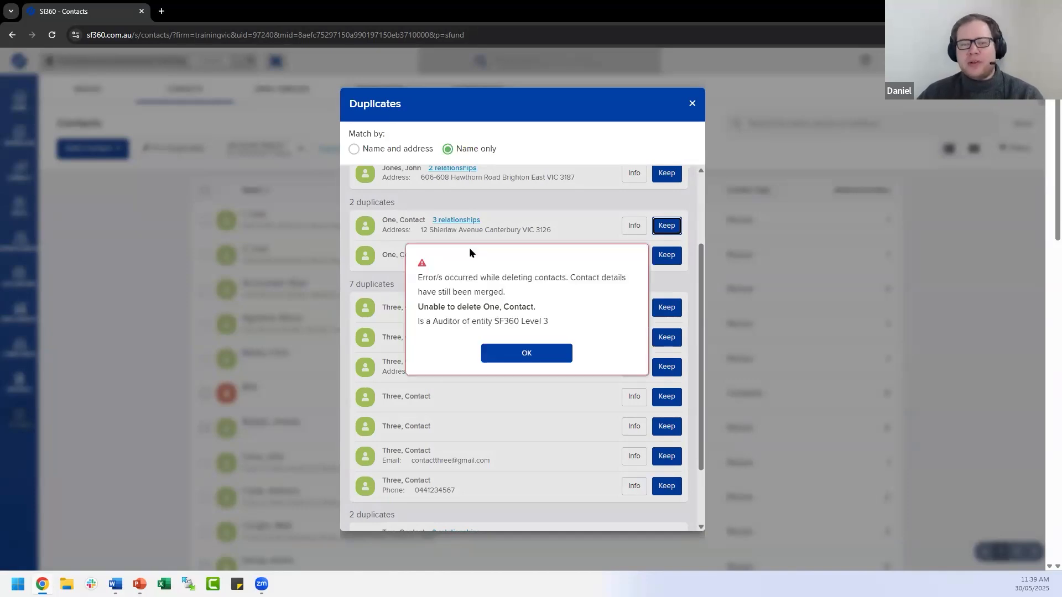
pyautogui.click(544, 355)
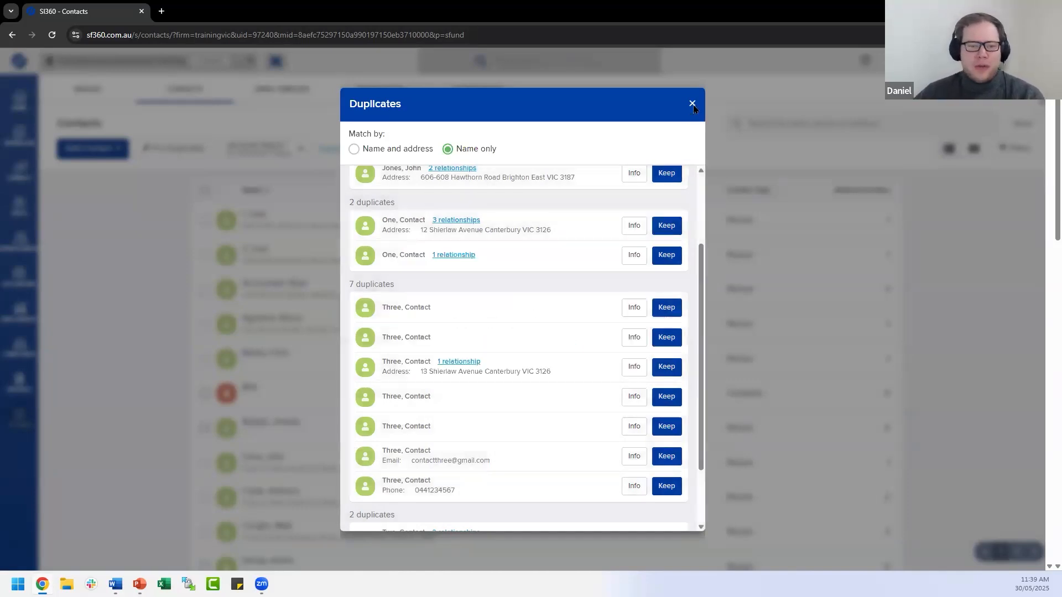
# - Close the duplicates check and search the contacts list for ", contact"
pyautogui.click(692, 104)
pyautogui.click(903, 122)
pyautogui.write(', contract')
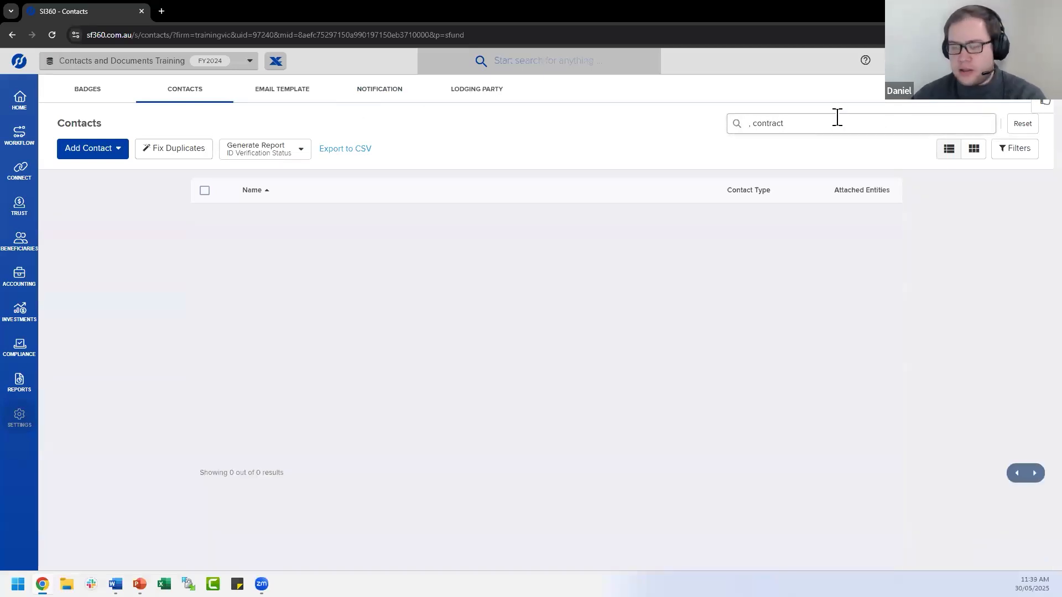
pyautogui.press('Left')
pyautogui.press('Left')
pyautogui.press('Left')
pyautogui.press('BackSpace')
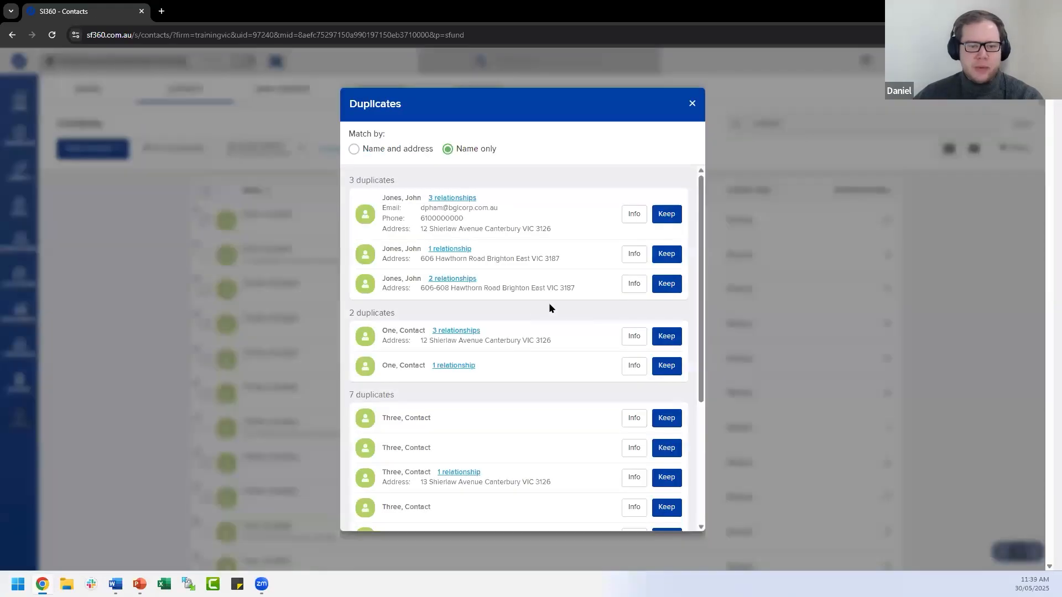
# - Recheck the duplicates by switching the matching to name and address and back to name only
pyautogui.scroll(-2, 548, 298)
pyautogui.scroll(3, 548, 287)
pyautogui.click(397, 150)
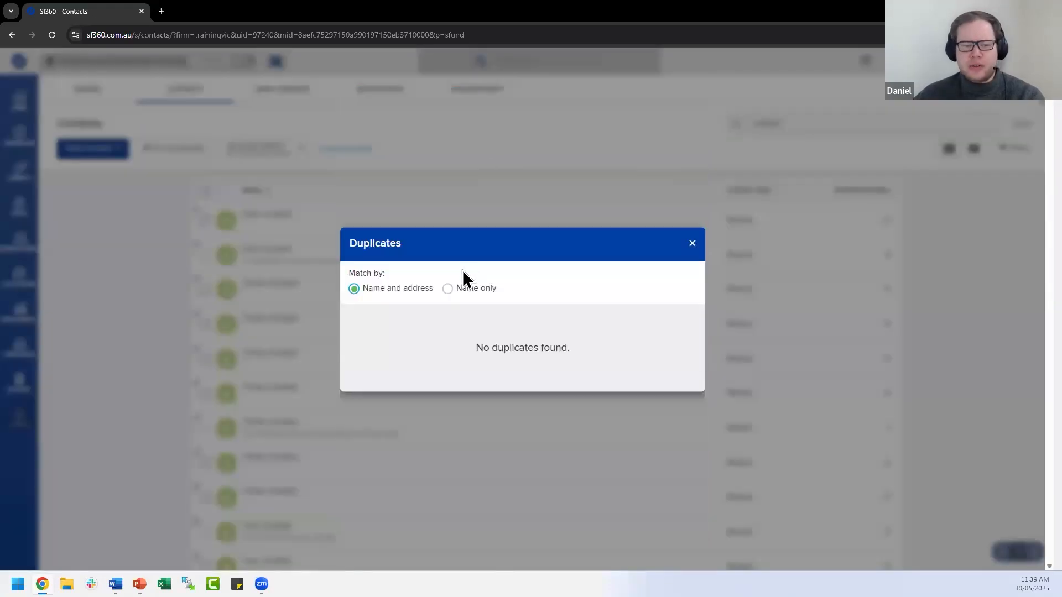
pyautogui.click(449, 149)
pyautogui.scroll(-1, 481, 318)
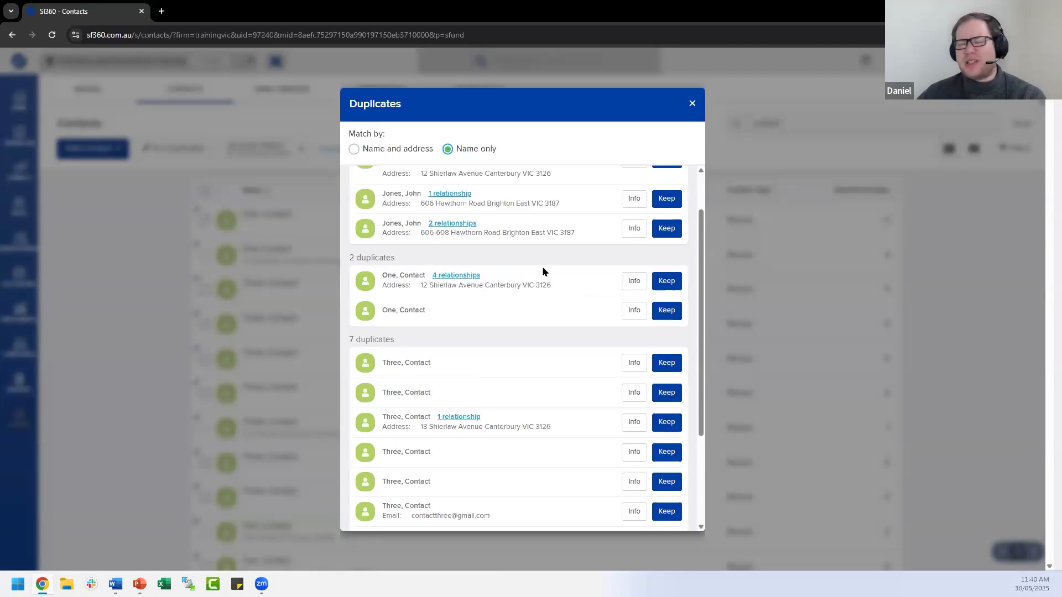
# - Merge the remaining Contact One duplicate into the record with the address and close the duplicates check
pyautogui.click(669, 283)
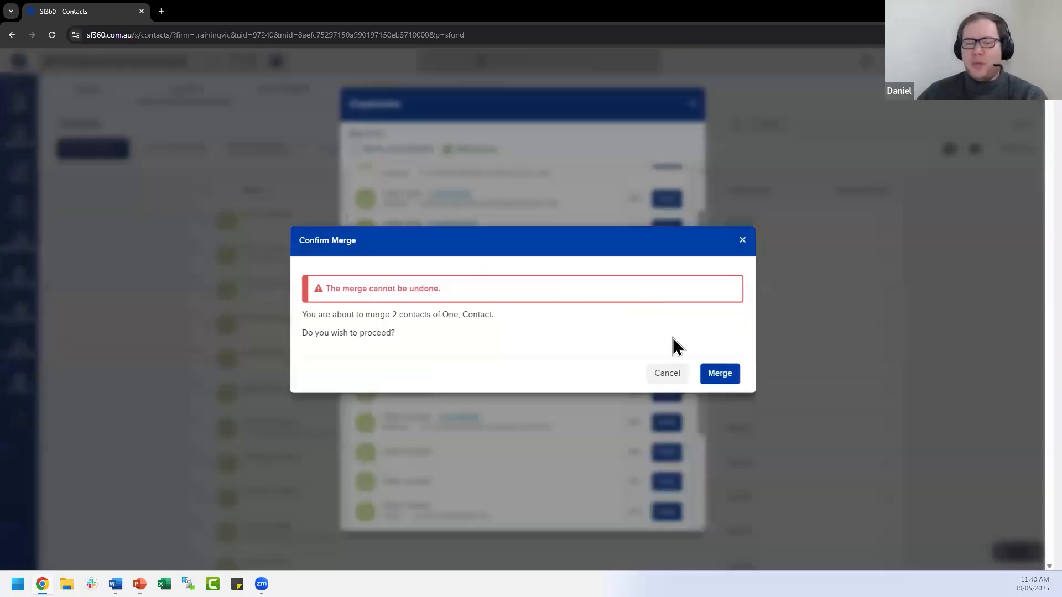
pyautogui.click(717, 373)
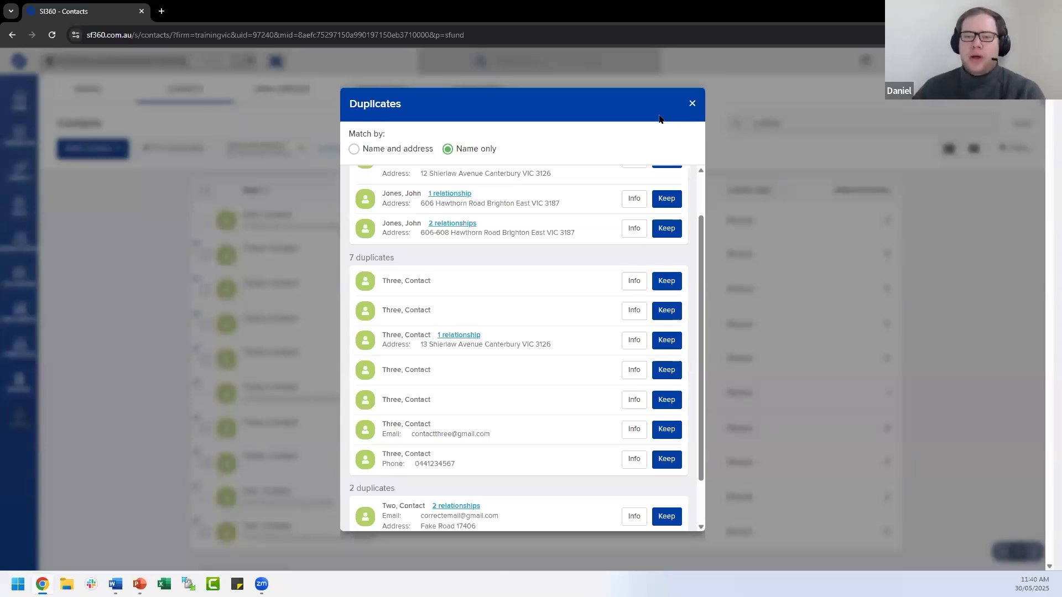
pyautogui.click(693, 105)
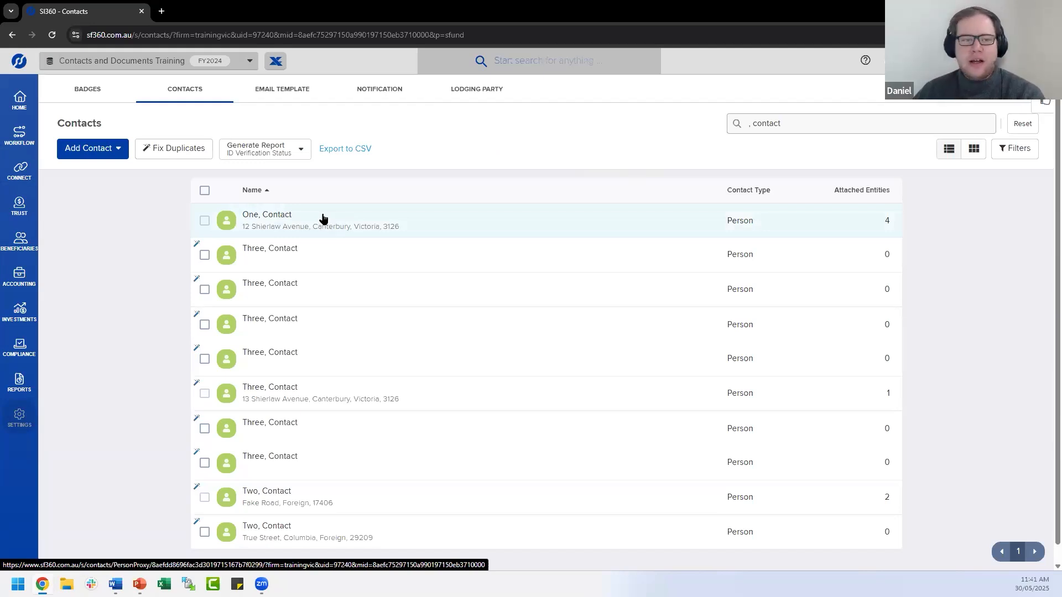
# - Review the merged Contact One record's information and its contact usage relationships, then close the record
pyautogui.click(399, 225)
pyautogui.scroll(-1, 396, 142)
pyautogui.scroll(1, 265, 147)
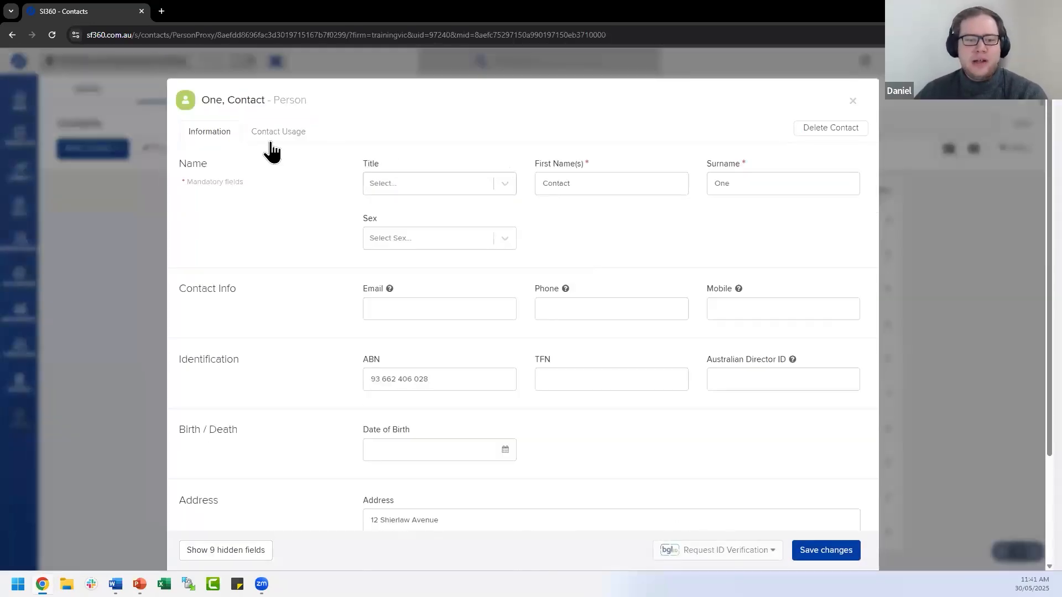
pyautogui.scroll(-3, 791, 354)
pyautogui.scroll(3, 583, 359)
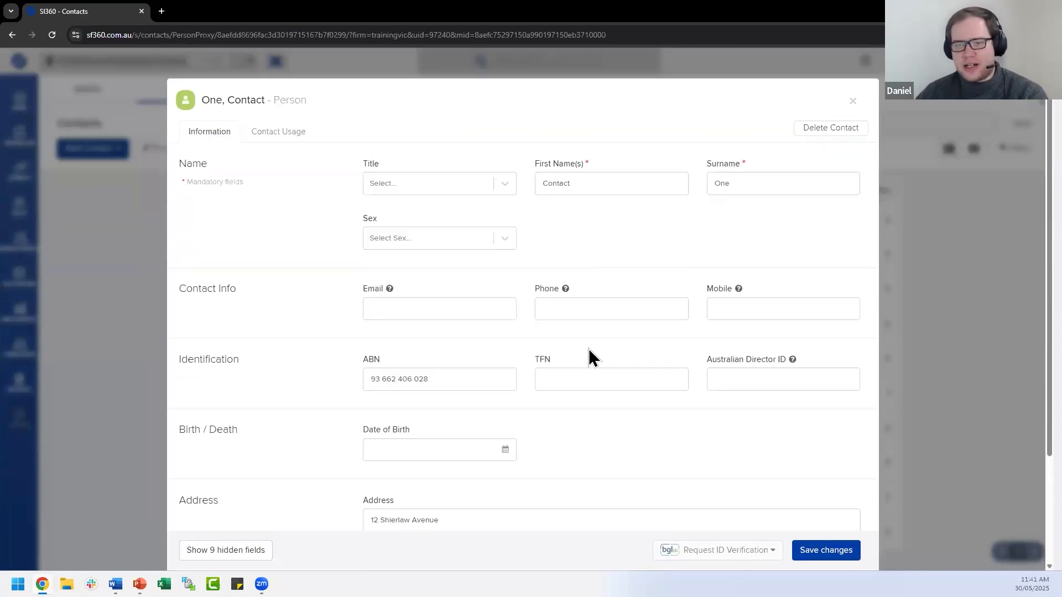
pyautogui.click(273, 133)
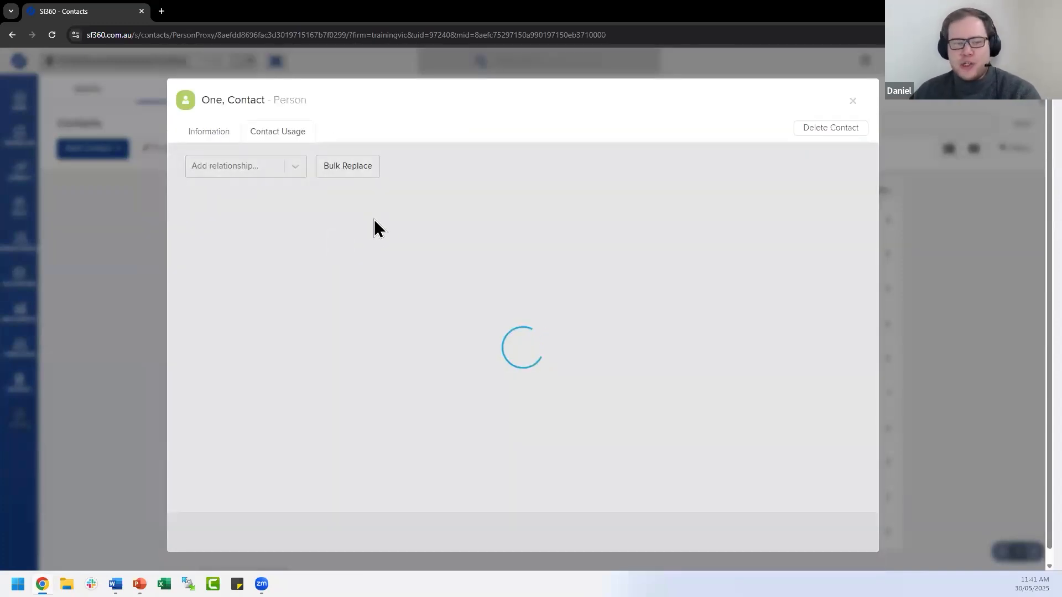
pyautogui.scroll(-1, 391, 245)
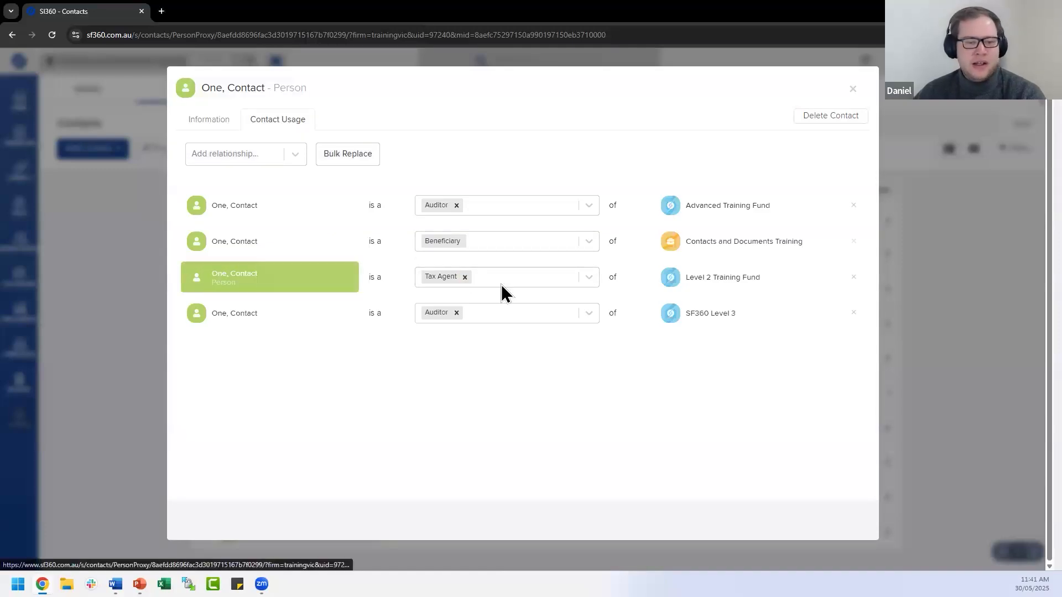
pyautogui.click(853, 89)
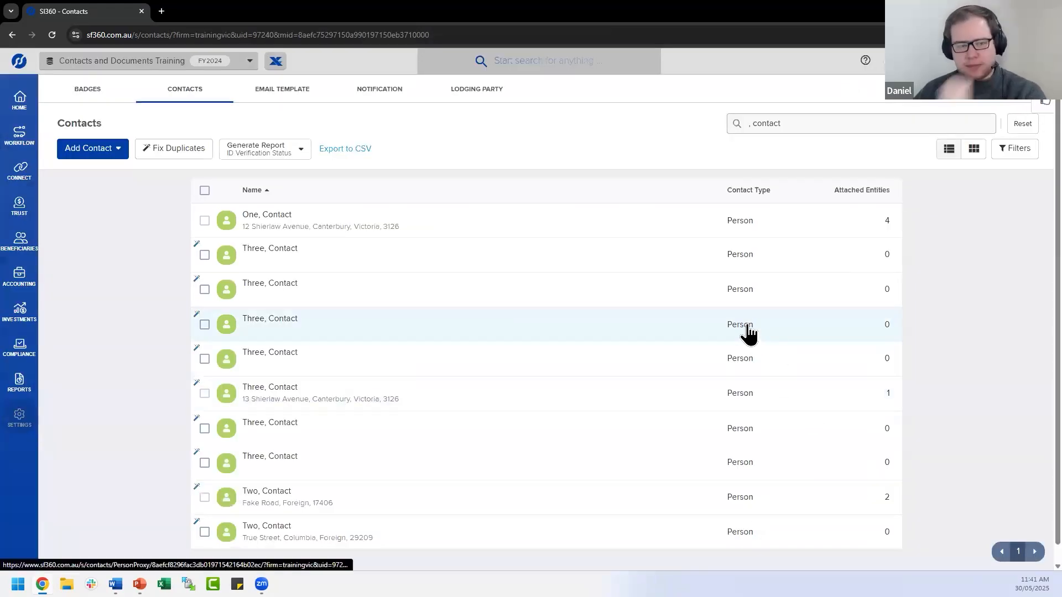
pyautogui.scroll(-1, 558, 288)
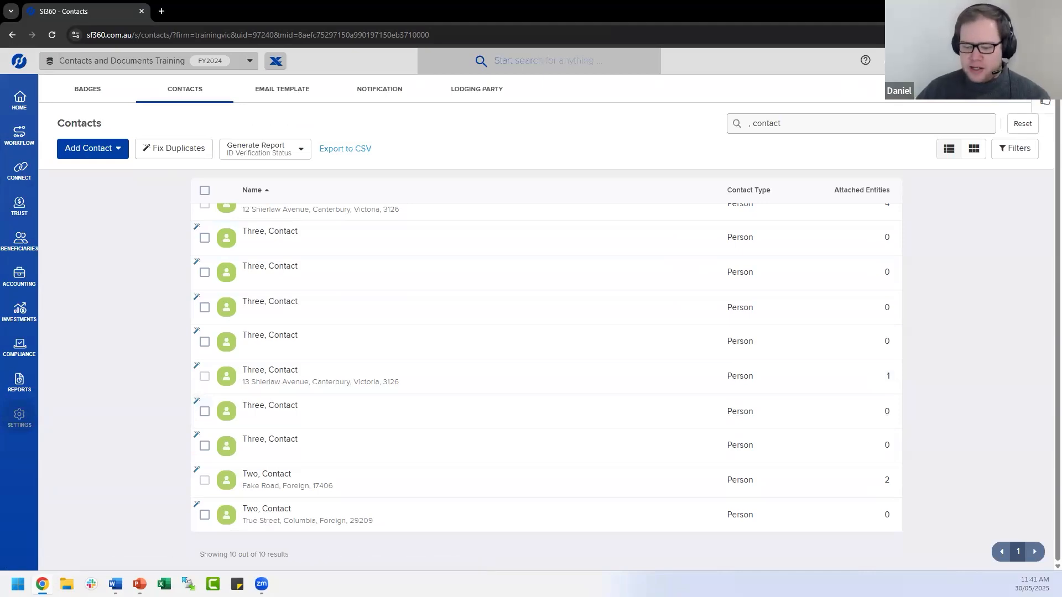
pyautogui.hotkey('alt', 'Tab')
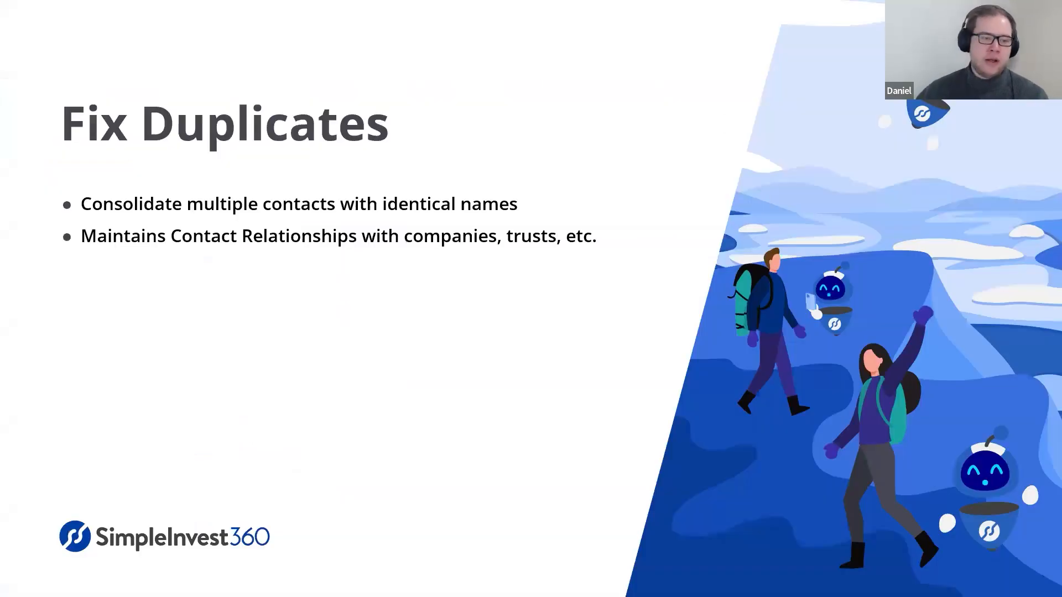
pyautogui.press('Right')
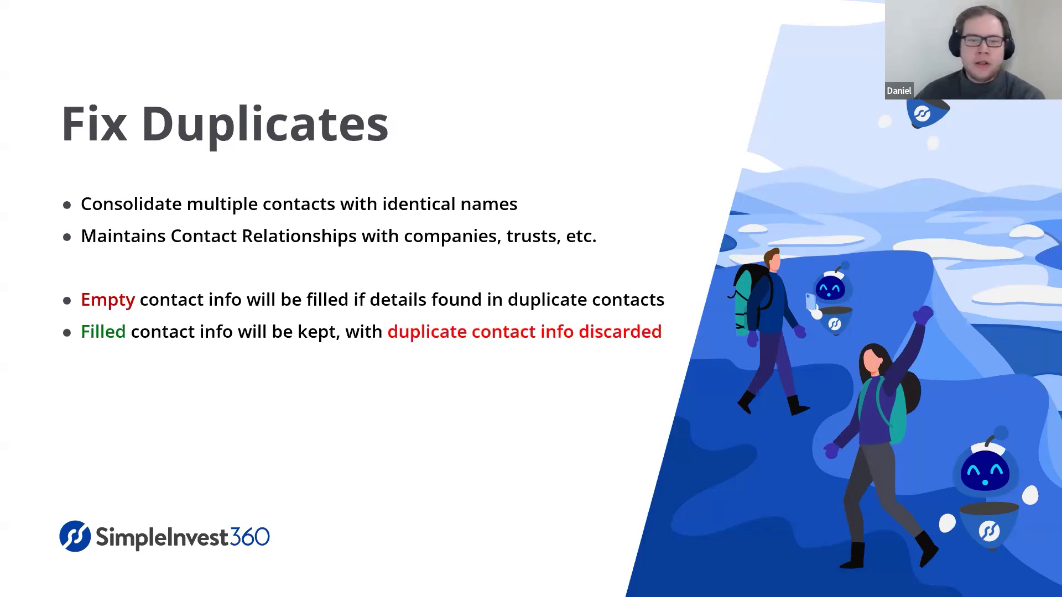
pyautogui.hotkey('alt', 'Tab')
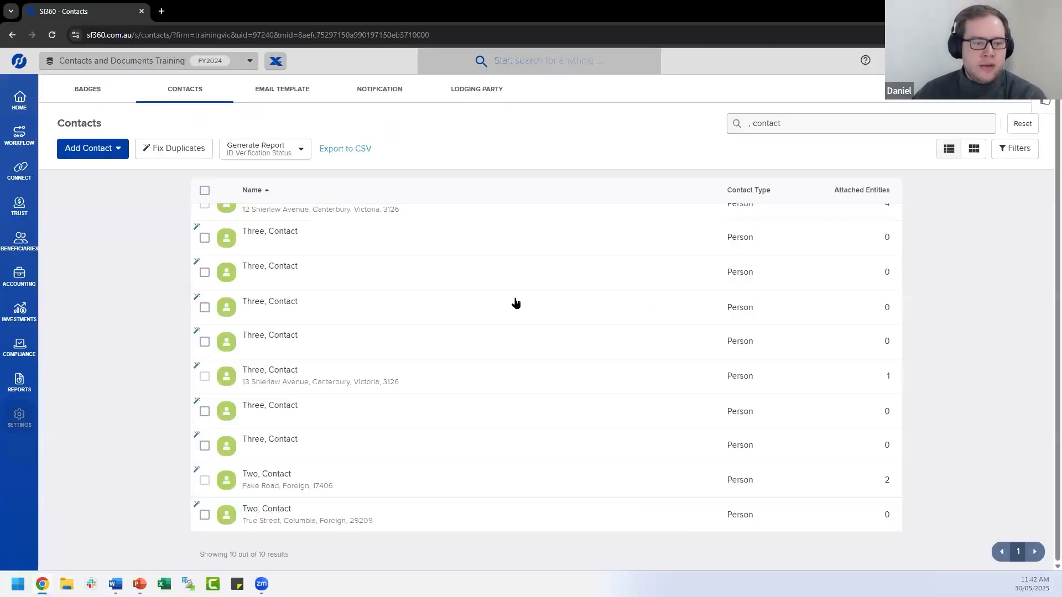
# - Review the email and address of the Contact Two record that has attached entities, then close it
pyautogui.click(387, 487)
pyautogui.scroll(-2, 395, 271)
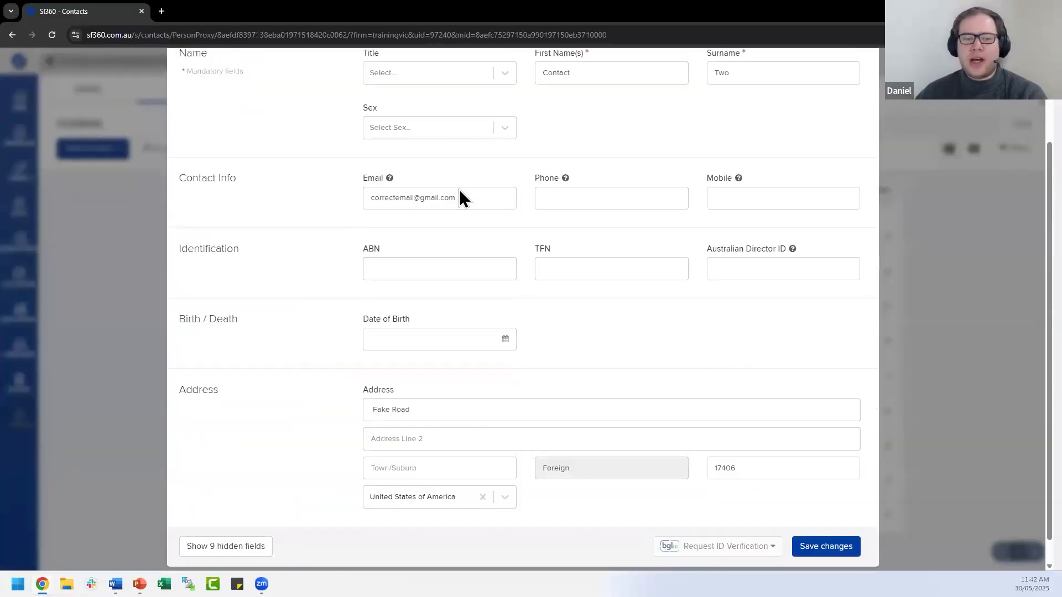
pyautogui.tripleClick(423, 197)
pyautogui.click(610, 350)
pyautogui.scroll(1, 609, 347)
pyautogui.scroll(-2, 609, 345)
pyautogui.tripleClick(378, 387)
pyautogui.click(598, 352)
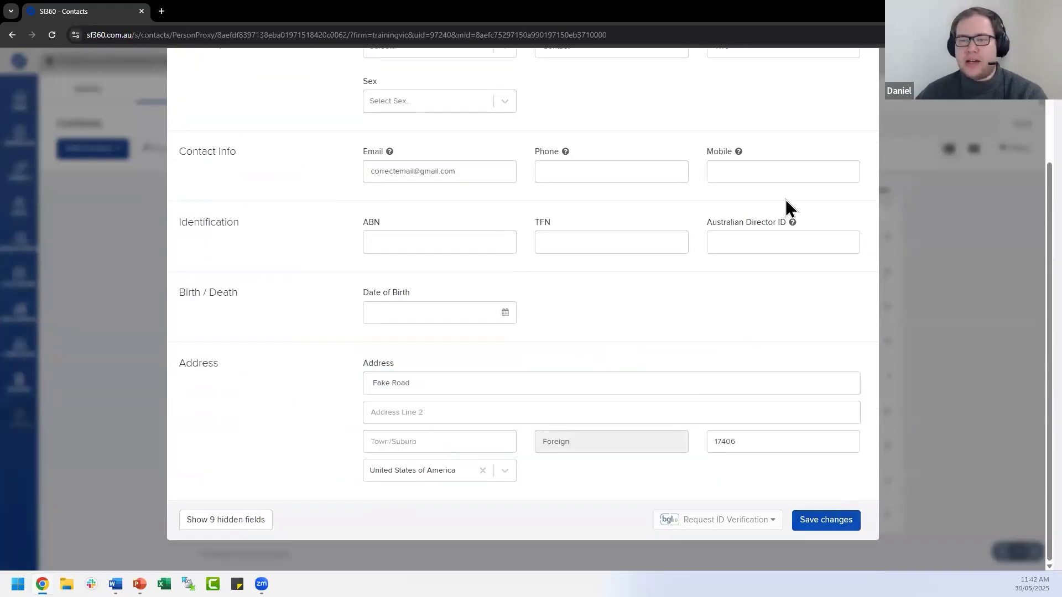
pyautogui.scroll(3, 818, 161)
pyautogui.click(851, 104)
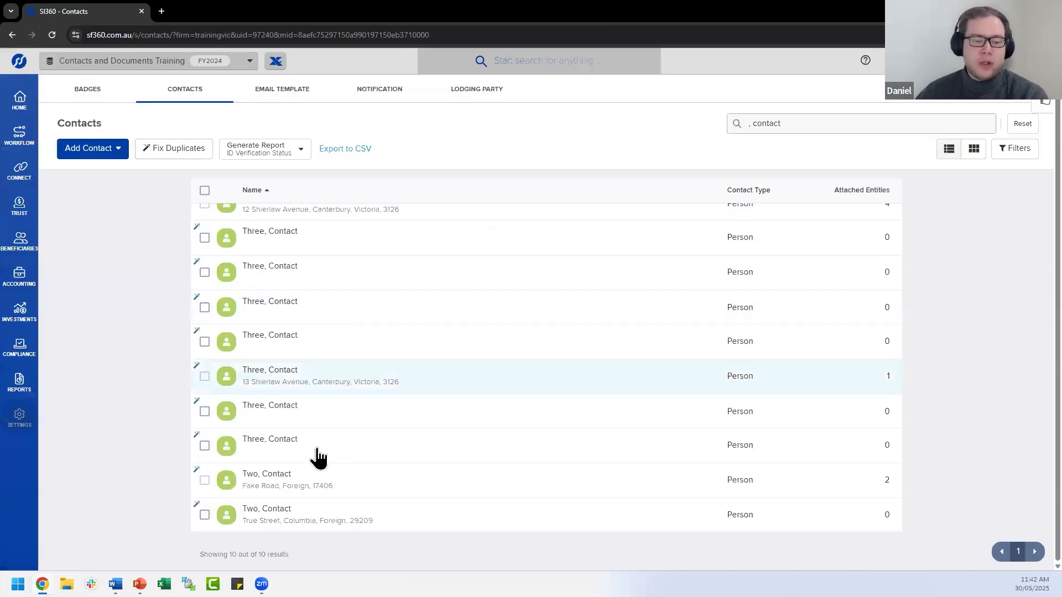
# - Review the email and address of the Contact Two record without attached entities, then close it
pyautogui.click(393, 522)
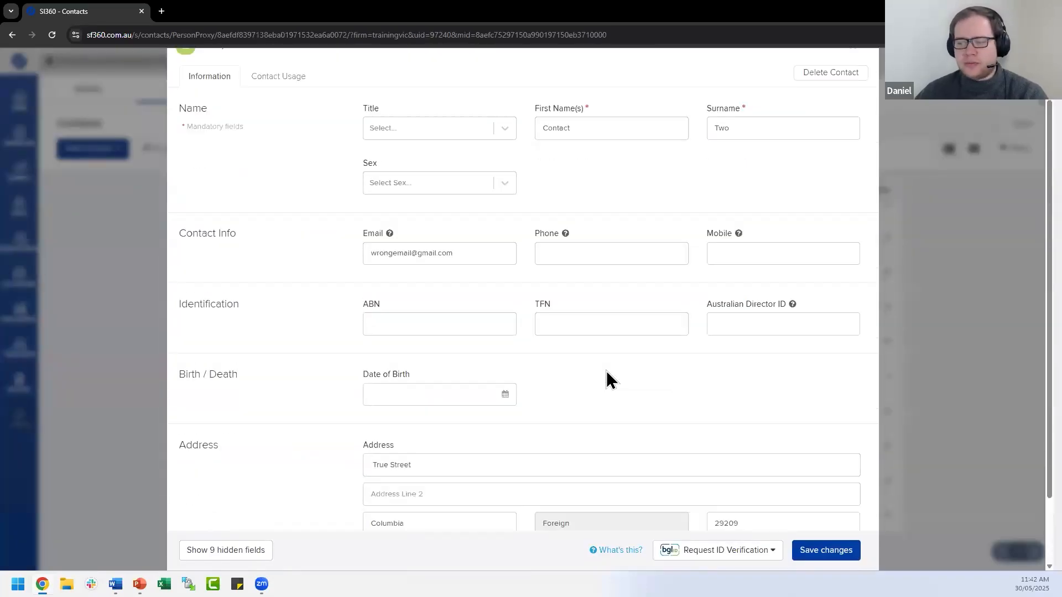
pyautogui.scroll(-2, 605, 379)
pyautogui.scroll(1, 591, 410)
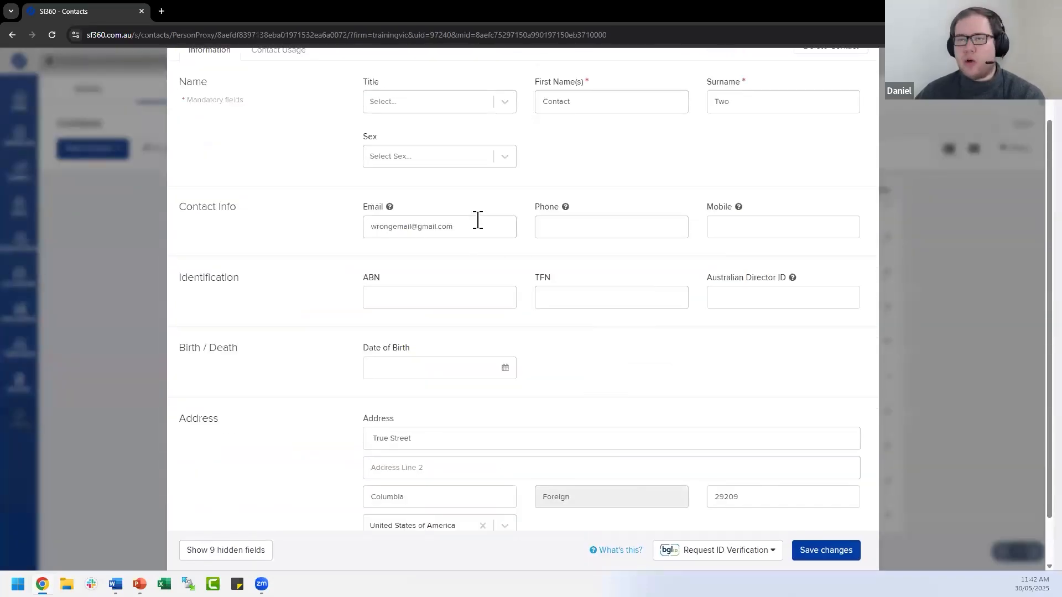
pyautogui.scroll(-2, 504, 374)
pyautogui.click(466, 382)
pyautogui.scroll(5, 789, 286)
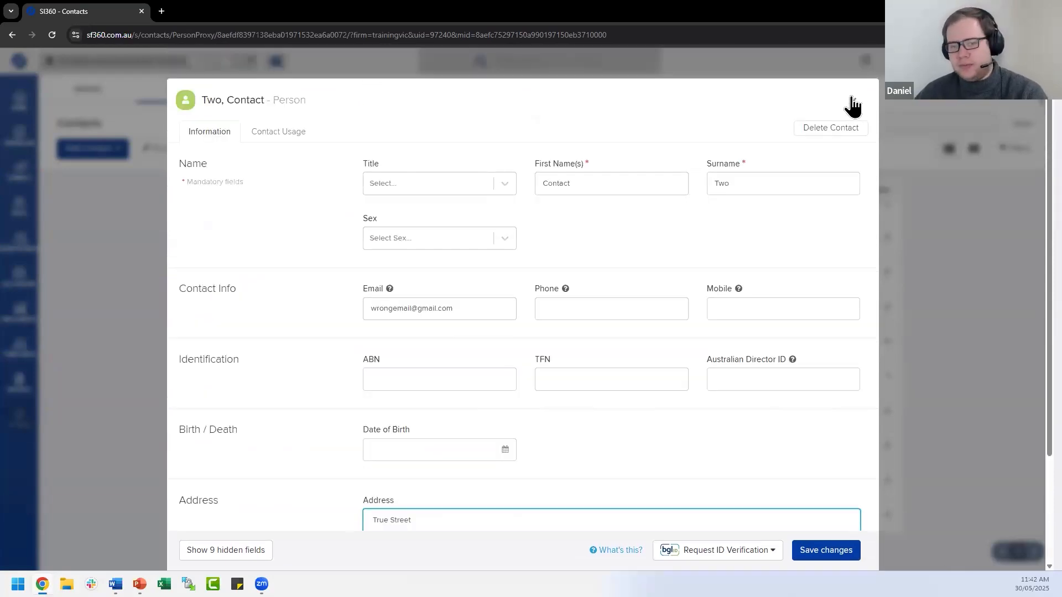
pyautogui.click(852, 105)
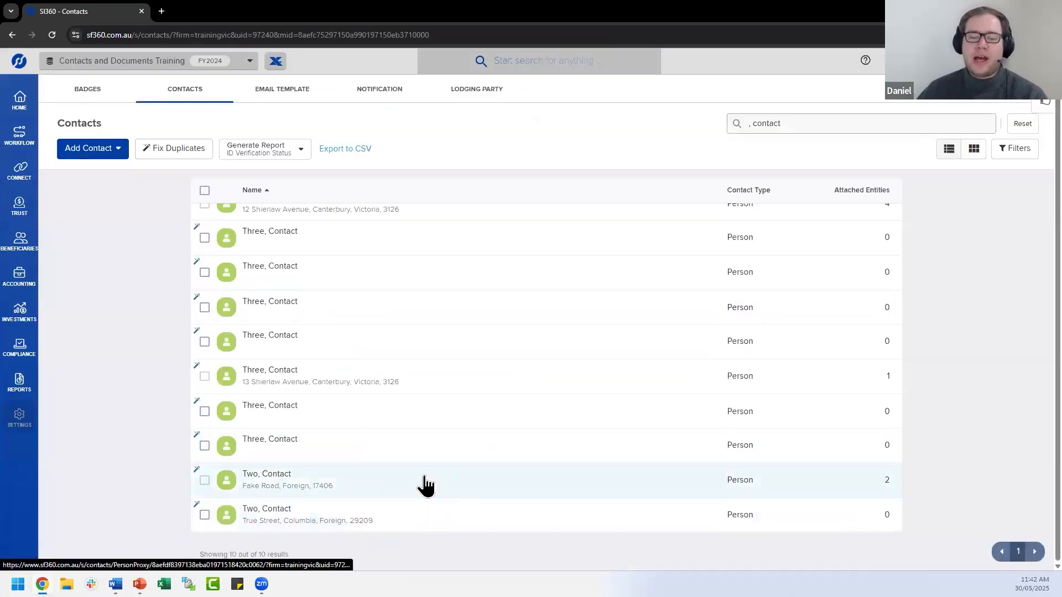
# - Check the contact usage of the Contact Two record that has attached entities and close the record
pyautogui.click(504, 489)
pyautogui.click(264, 131)
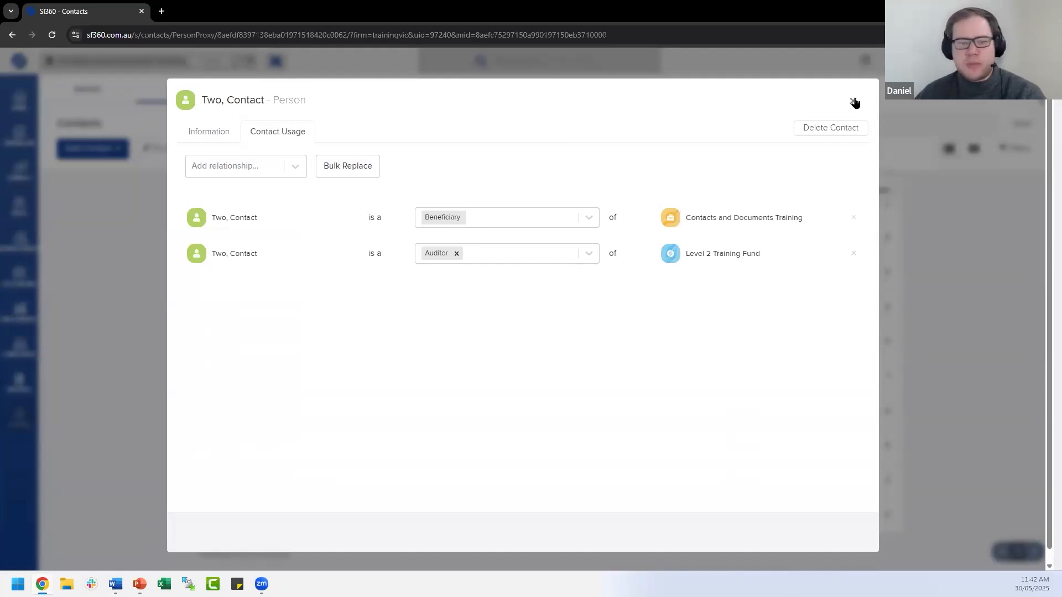
pyautogui.click(852, 101)
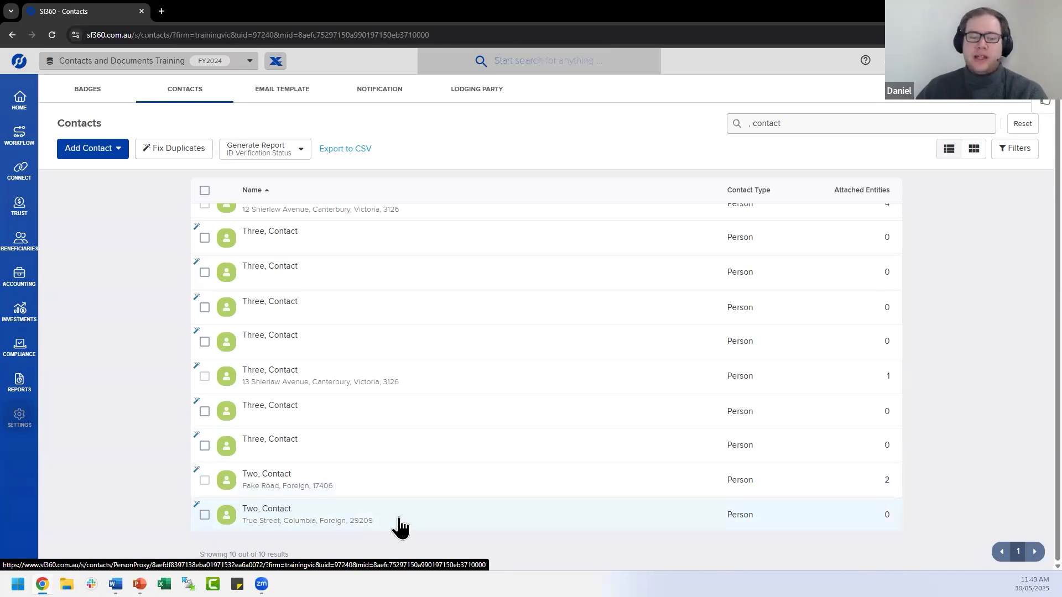
# - Run the duplicates check and inspect the full info of the Contact Two duplicate without relationships
pyautogui.click(190, 148)
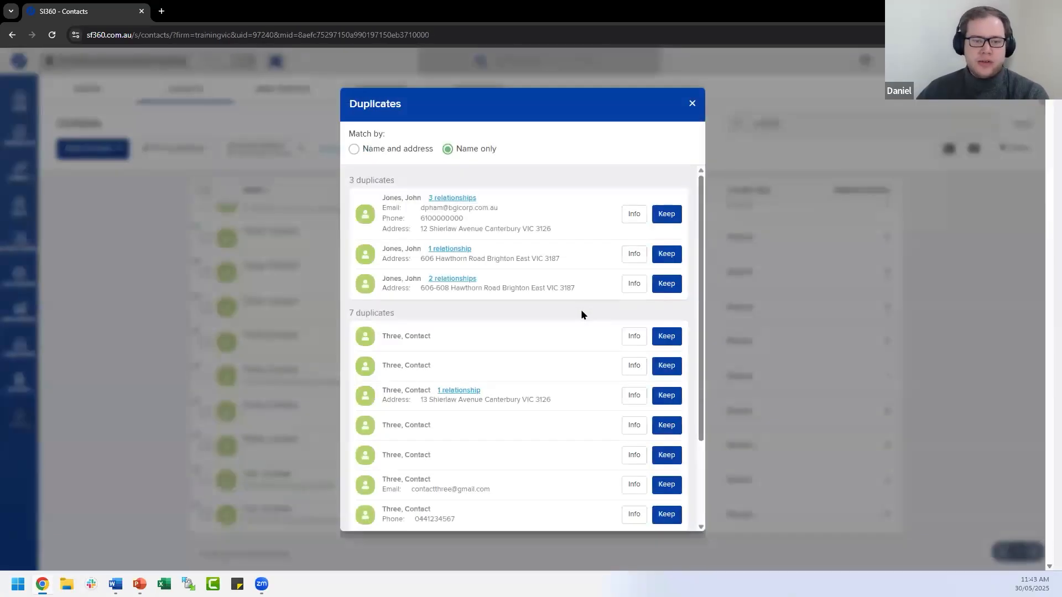
pyautogui.scroll(-2, 581, 310)
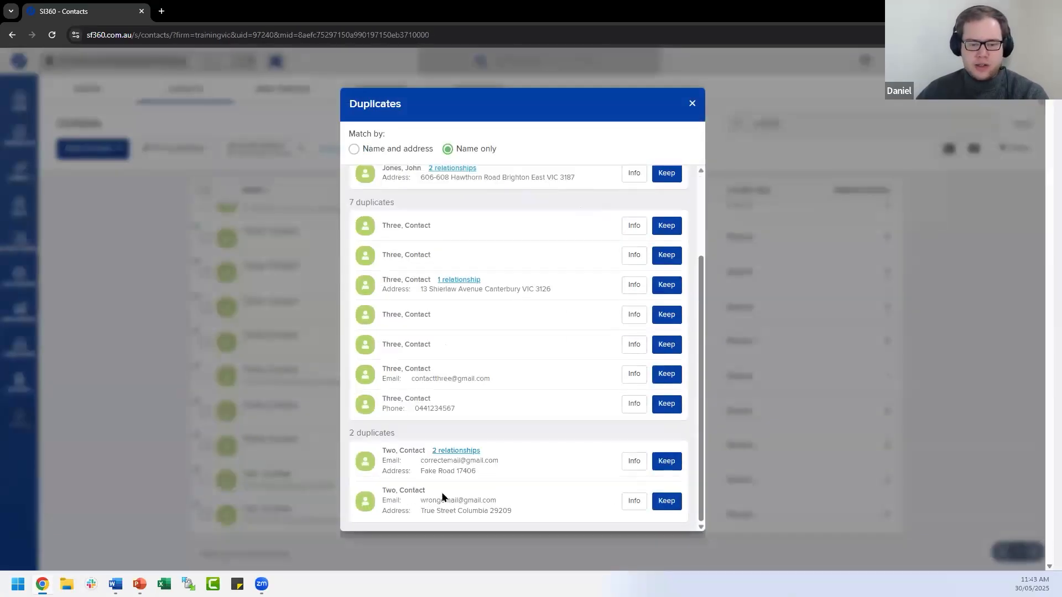
pyautogui.click(634, 502)
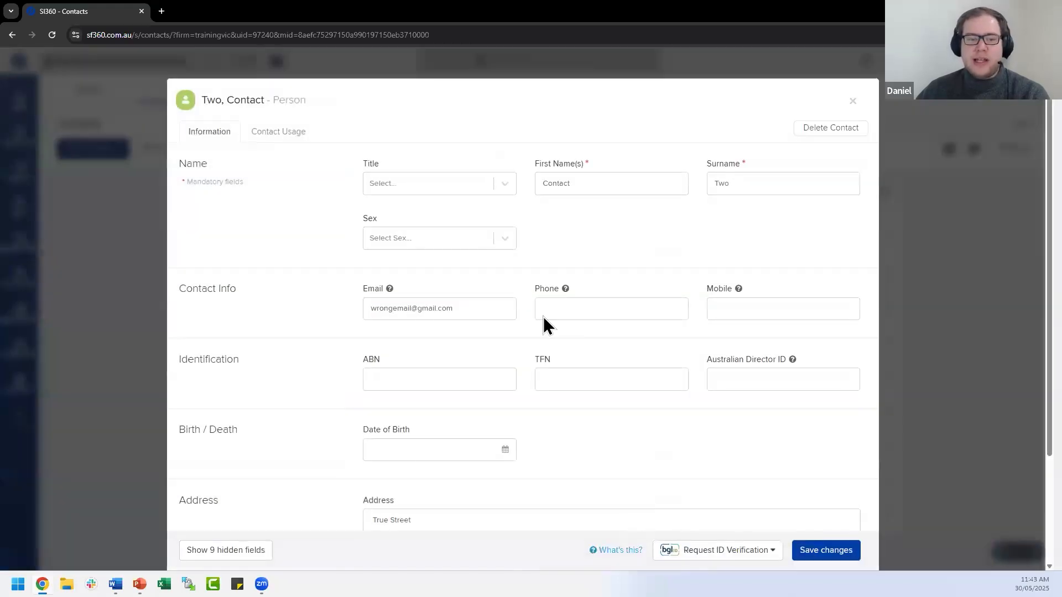
pyautogui.scroll(-3, 484, 354)
pyautogui.click(482, 390)
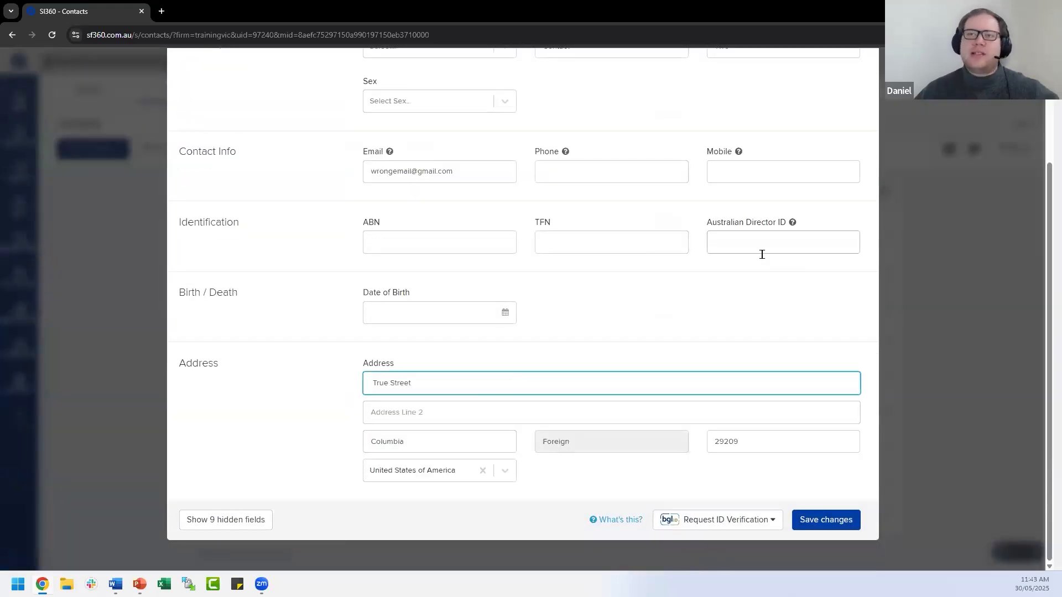
pyautogui.scroll(3, 730, 218)
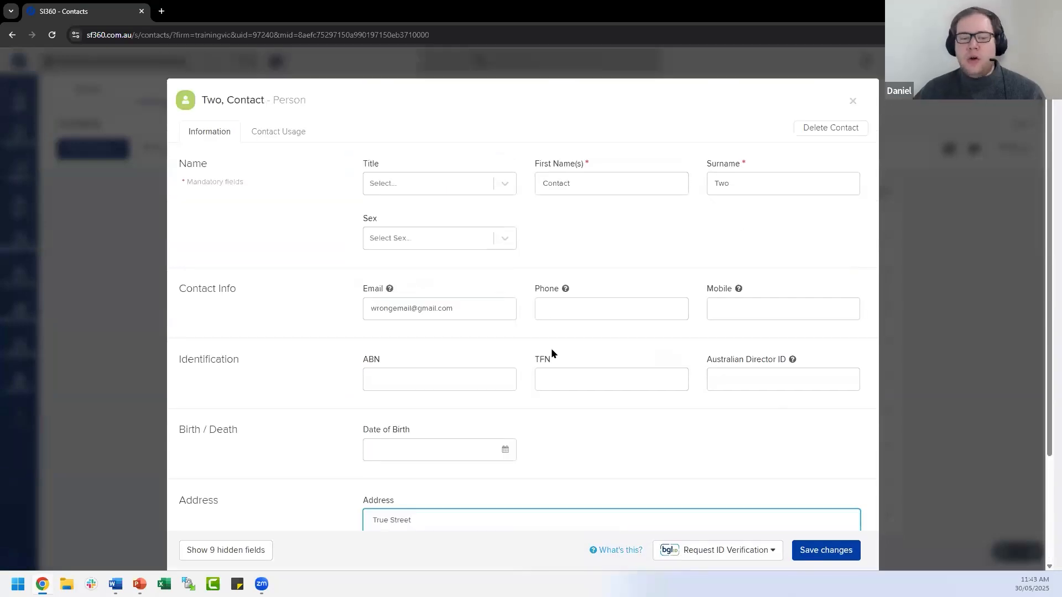
pyautogui.scroll(-3, 551, 347)
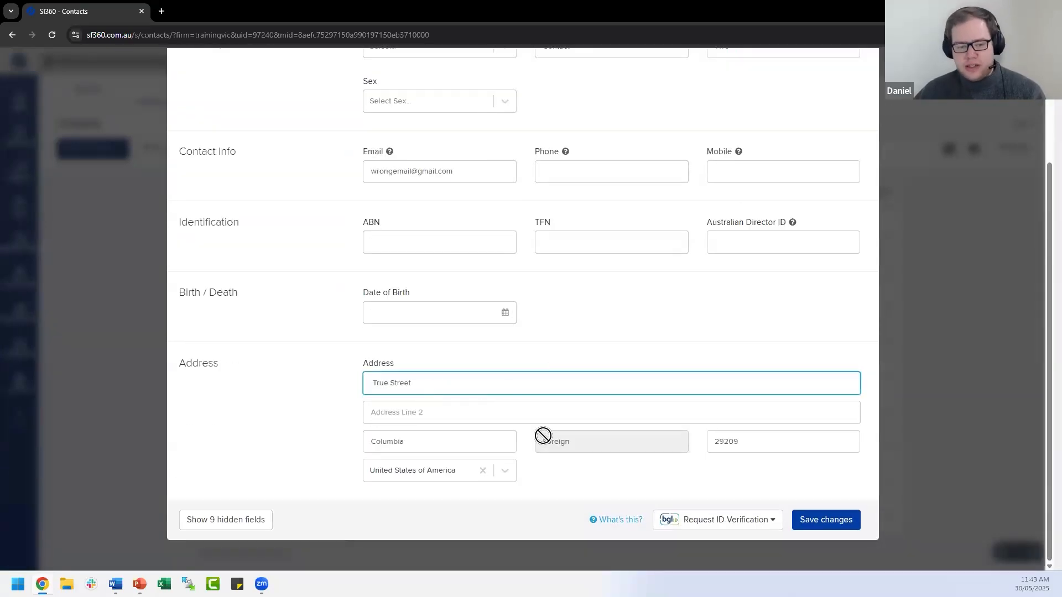
pyautogui.scroll(3, 841, 104)
pyautogui.click(852, 102)
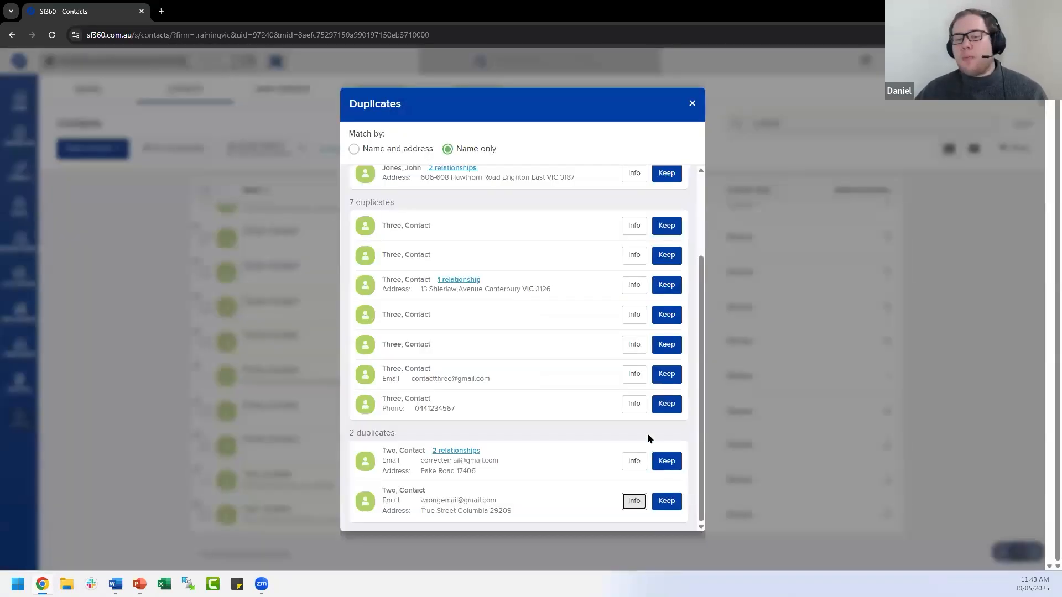
# - Replace the address of the Contact Two duplicate that has relationships with the other duplicate's street address and save the changes
pyautogui.click(632, 461)
pyautogui.scroll(-3, 459, 382)
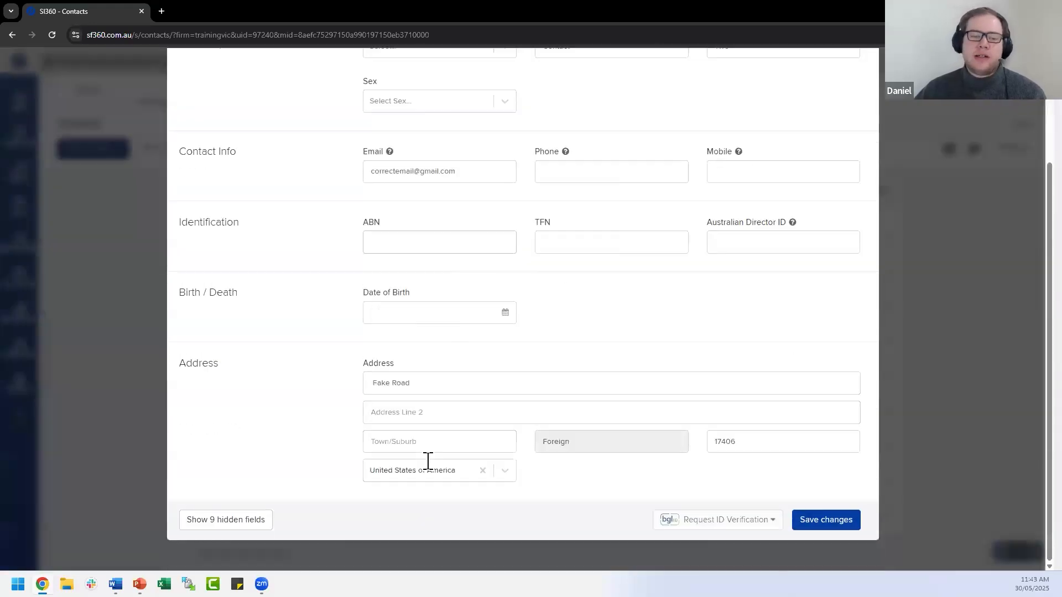
pyautogui.click(366, 363)
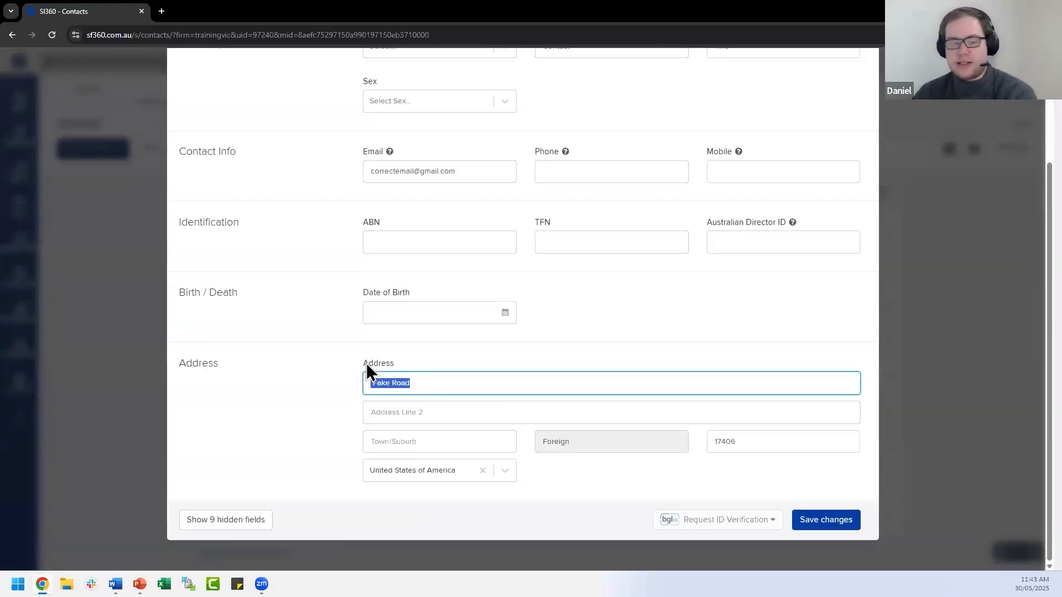
pyautogui.write('True S')
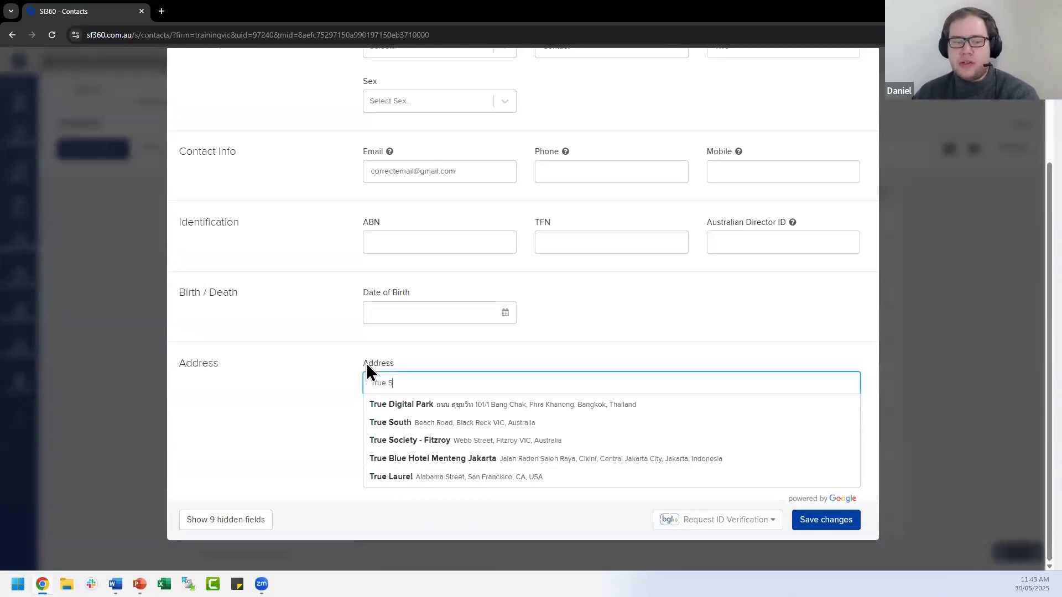
pyautogui.write('treet')
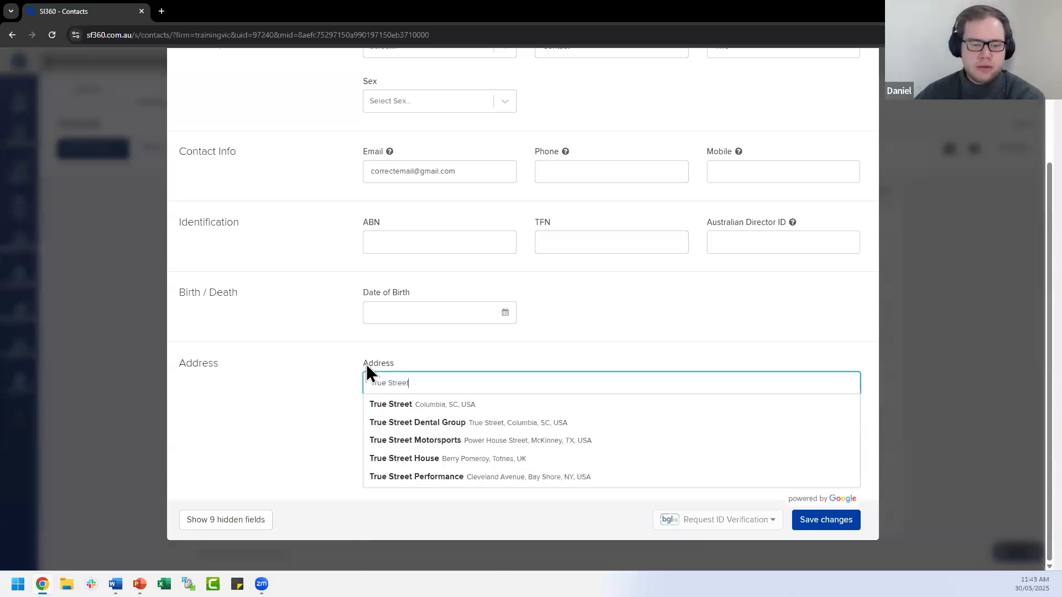
pyautogui.click(452, 404)
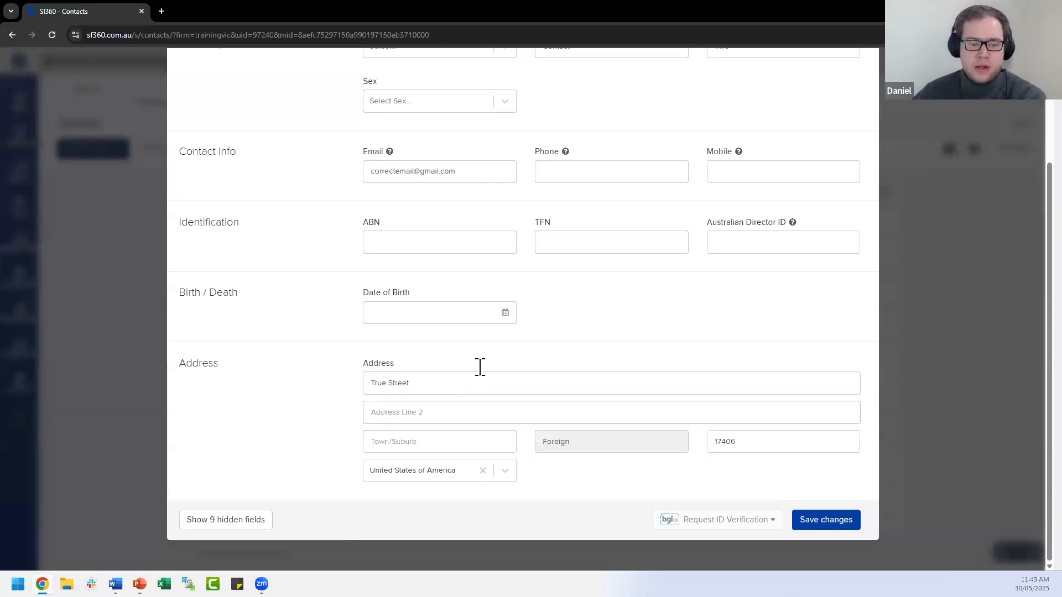
pyautogui.click(832, 521)
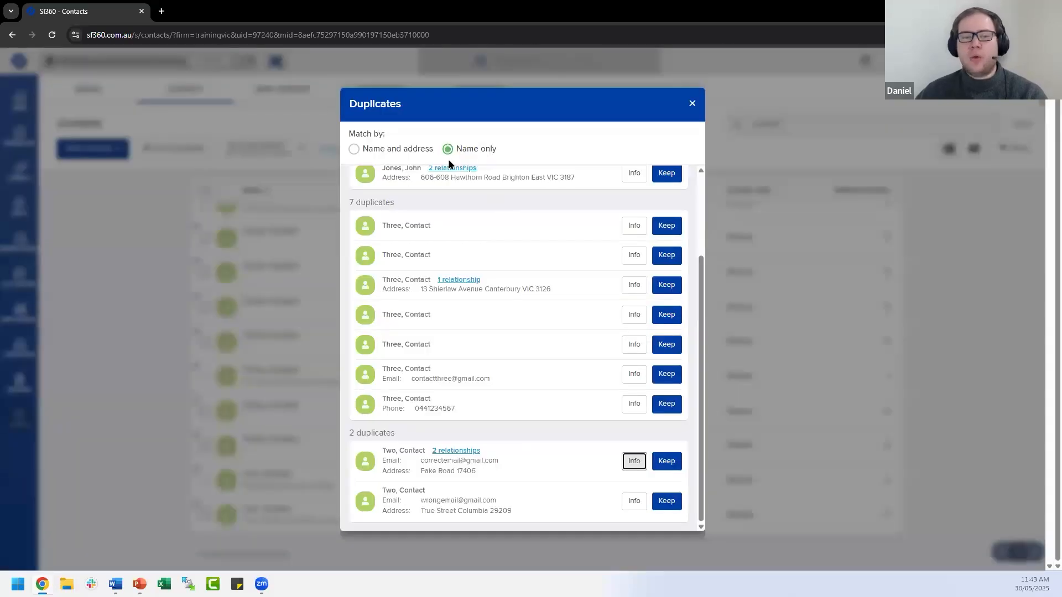
# - Match duplicates by name and address, merge Contact Two into the record with relationships, and close the duplicates check
pyautogui.click(371, 149)
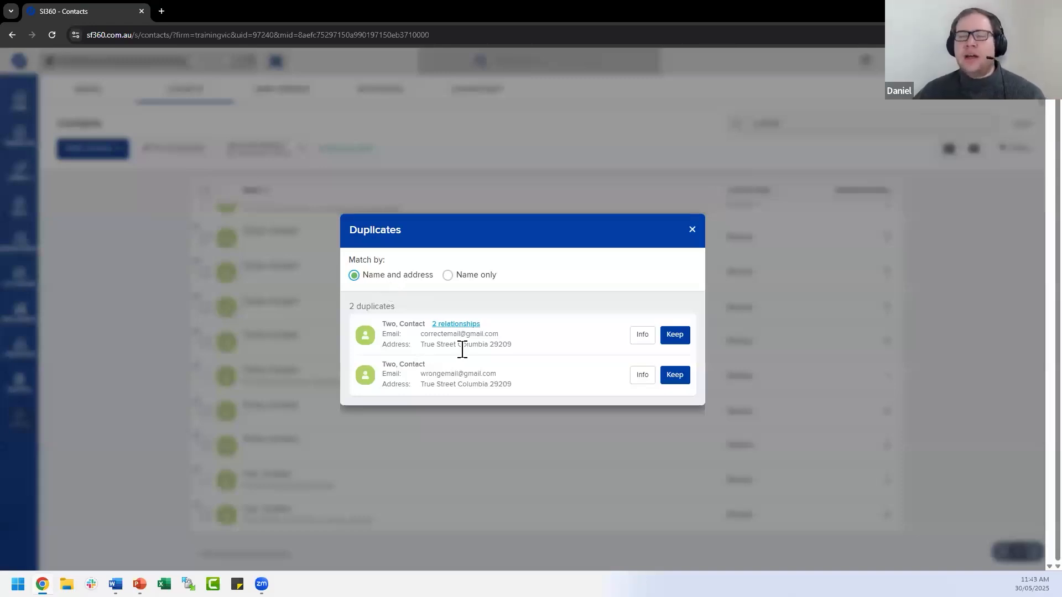
pyautogui.click(677, 335)
pyautogui.click(719, 372)
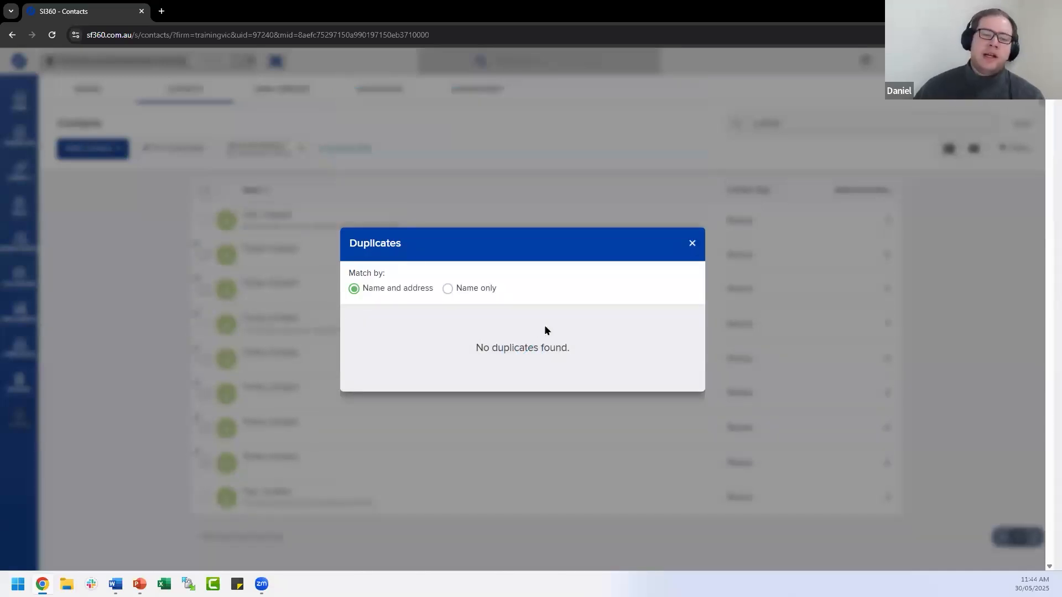
pyautogui.click(692, 244)
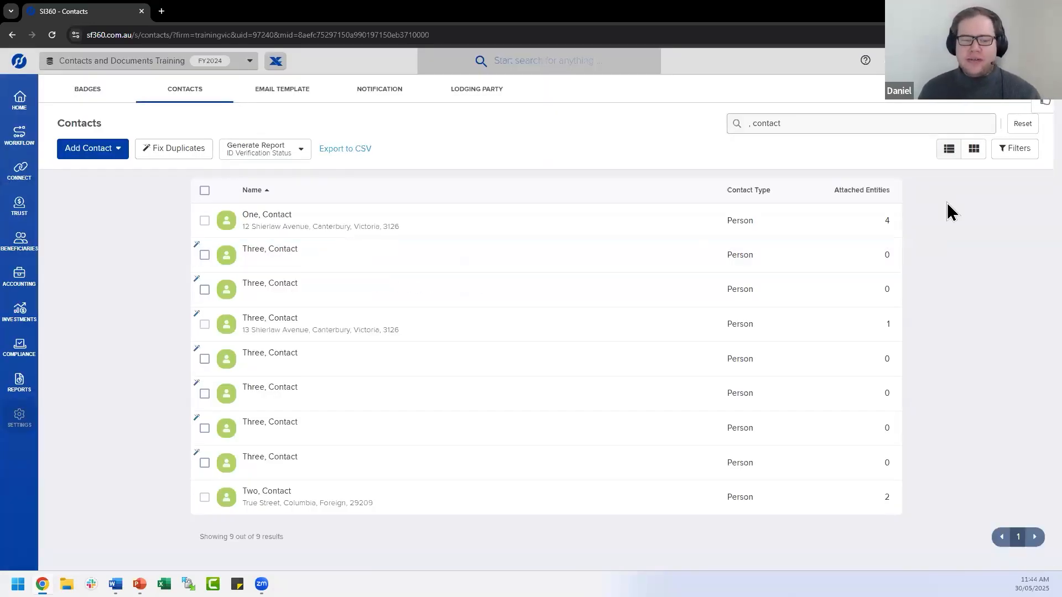
# - Verify the merged Contact Two record's email, address and contact usage, and close the record
pyautogui.click(345, 494)
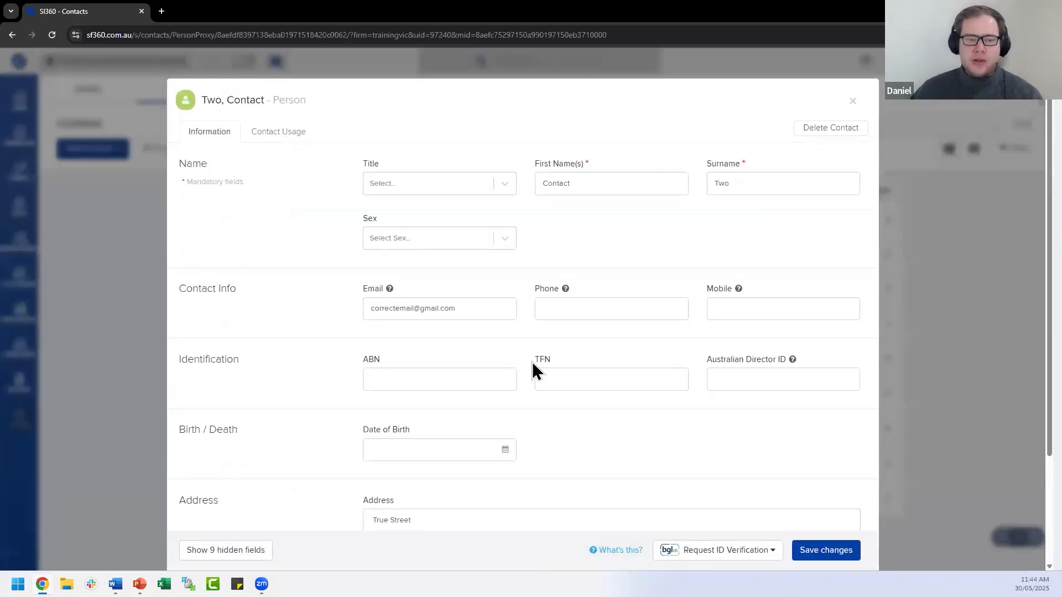
pyautogui.scroll(-1, 529, 359)
pyautogui.scroll(-2, 571, 230)
pyautogui.moveTo(367, 171); pyautogui.dragTo(514, 254)
pyautogui.click(394, 385)
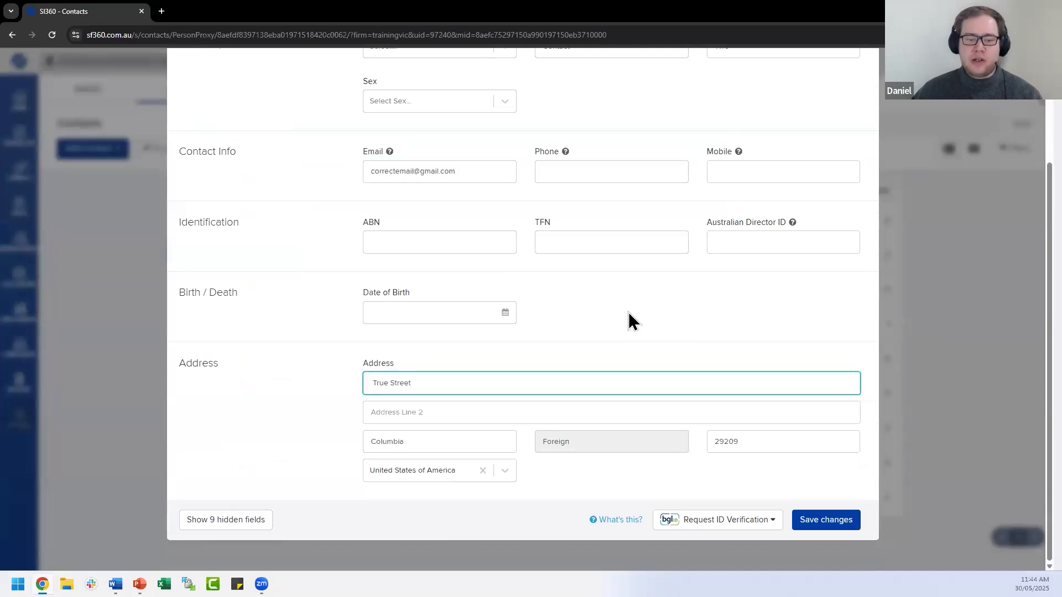
pyautogui.scroll(3, 386, 128)
pyautogui.click(281, 132)
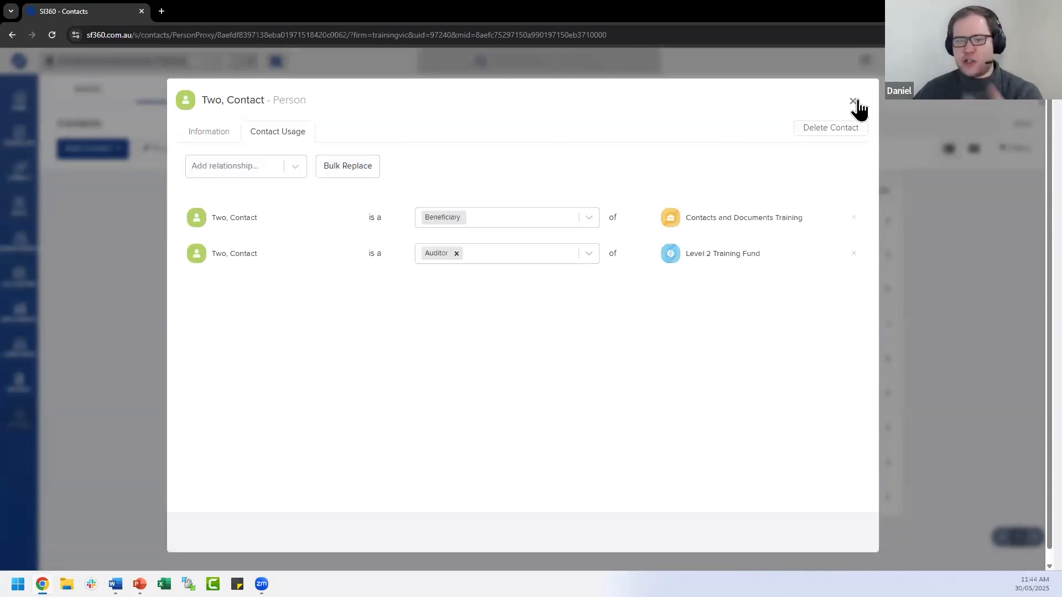
pyautogui.click(853, 103)
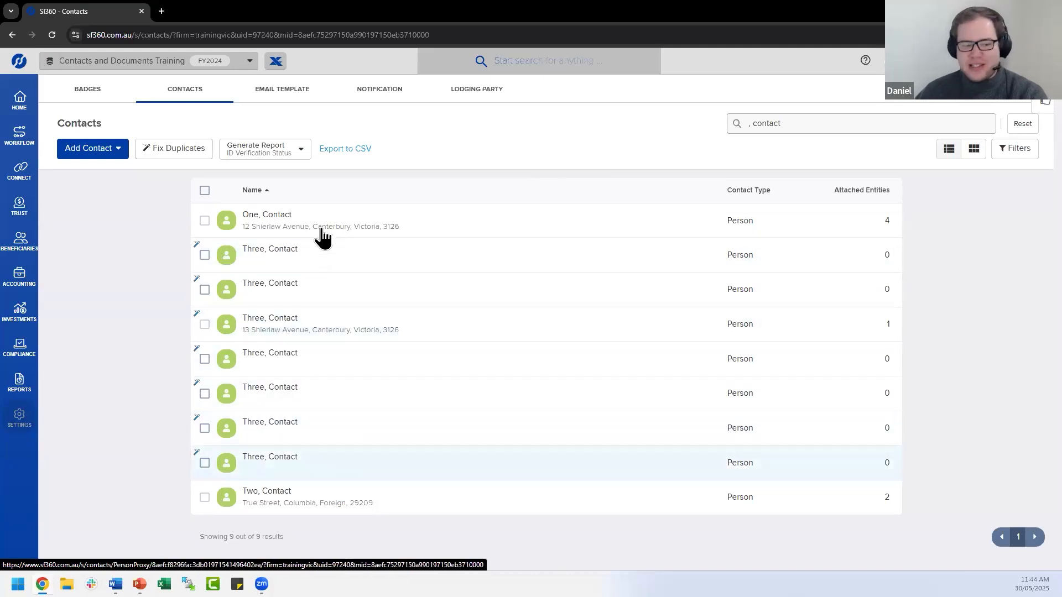
# - Review the details of the first listed Contact Three duplicate, including its ABN field, and close the record
pyautogui.click(363, 255)
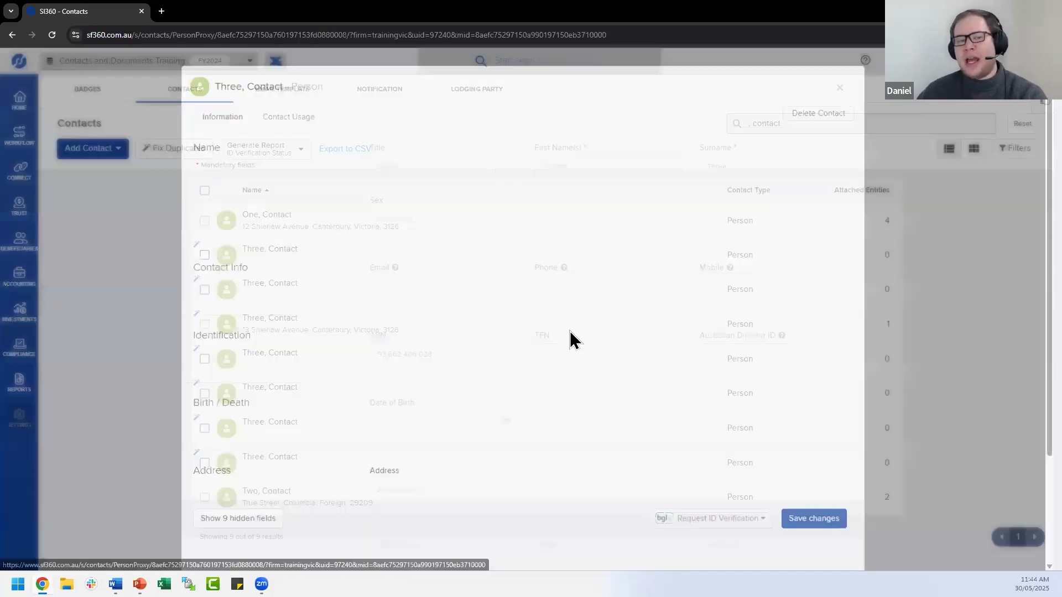
pyautogui.scroll(-2, 448, 286)
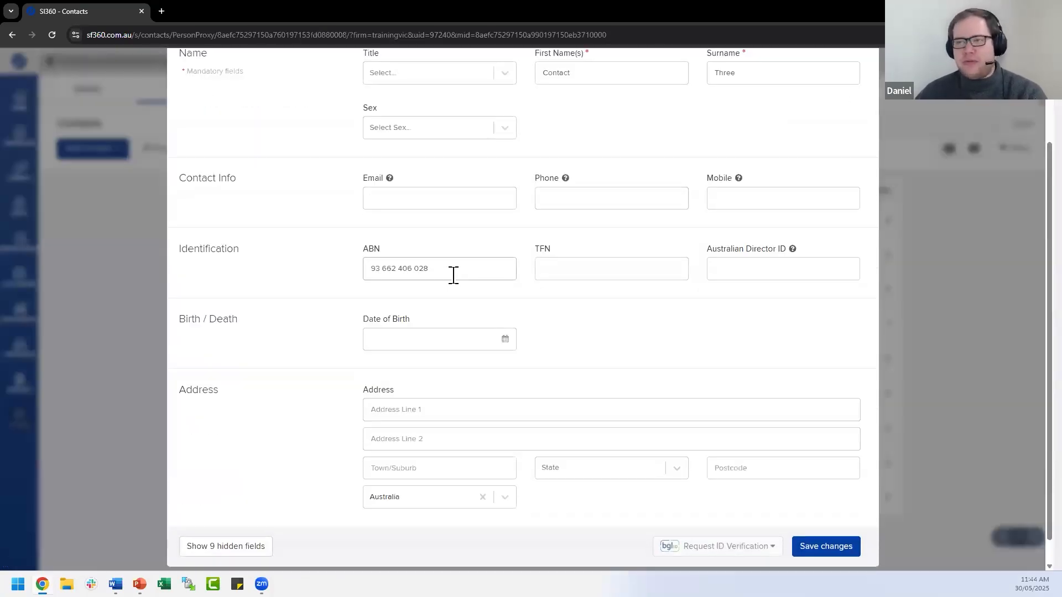
pyautogui.scroll(2, 453, 276)
pyautogui.moveTo(460, 376); pyautogui.dragTo(314, 370)
pyautogui.click(852, 101)
# - Review the contact info of the second listed Contact Three duplicate, including its phone field, and close it
pyautogui.click(331, 279)
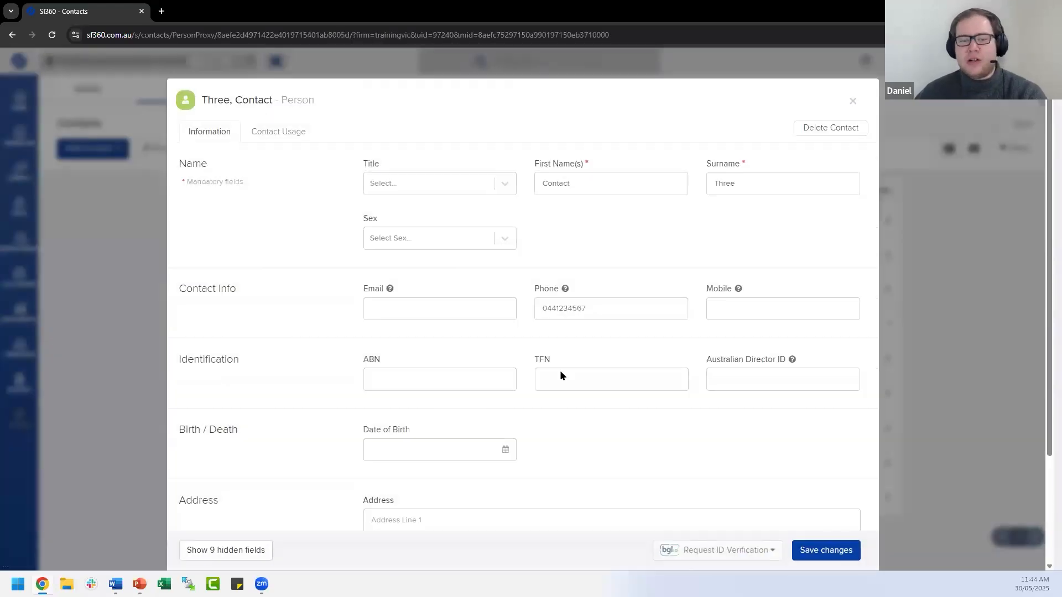
pyautogui.scroll(-1, 616, 246)
pyautogui.moveTo(616, 246); pyautogui.dragTo(372, 247)
pyautogui.scroll(1, 373, 246)
pyautogui.click(850, 101)
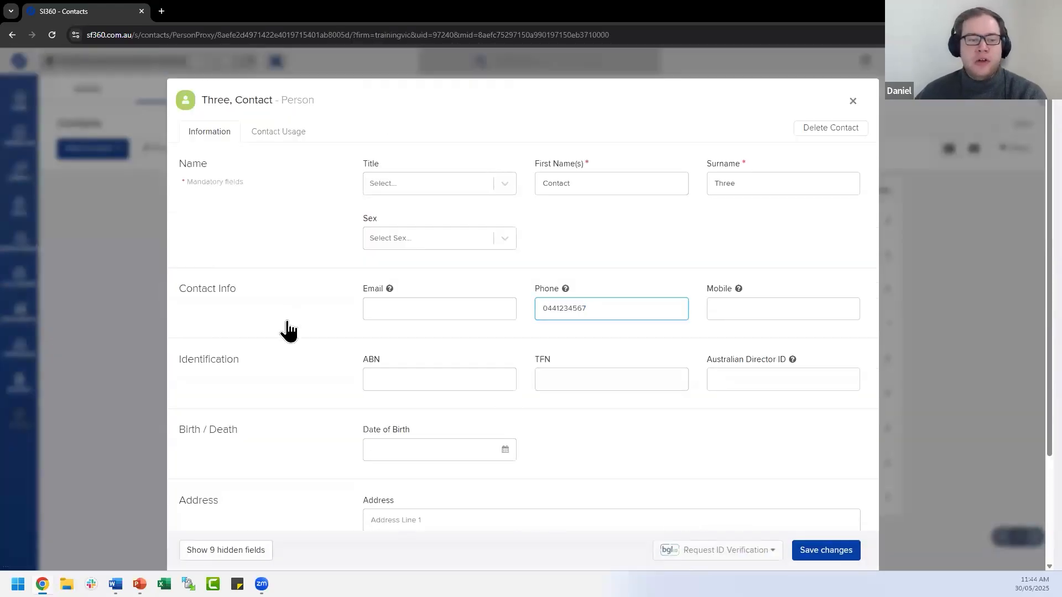
# - Review the Contact Three record that has an attached entity and an address, and close it
pyautogui.click(352, 307)
pyautogui.scroll(-2, 647, 341)
pyautogui.scroll(2, 846, 100)
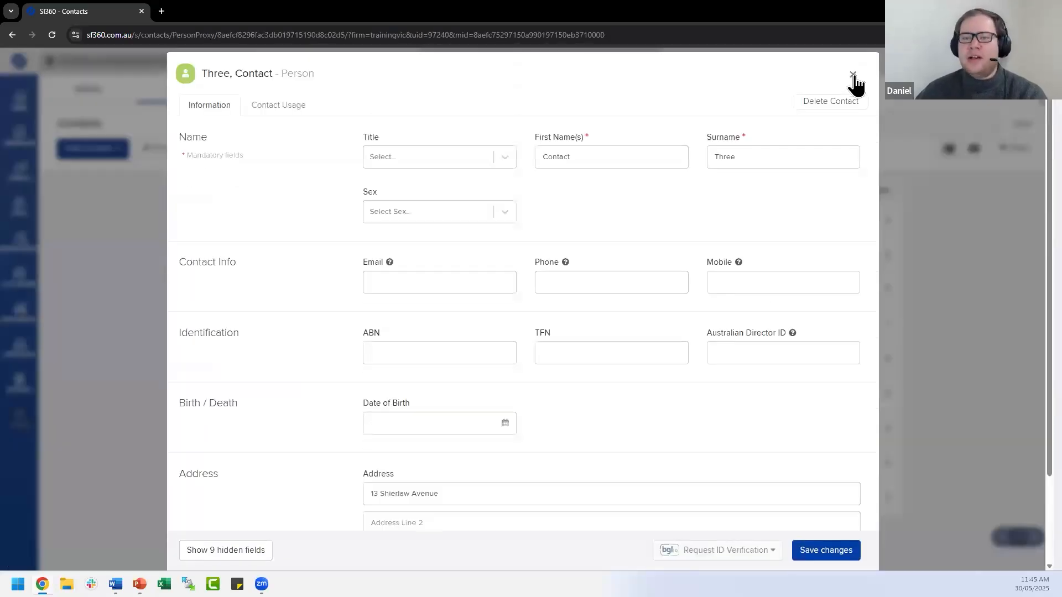
pyautogui.click(852, 75)
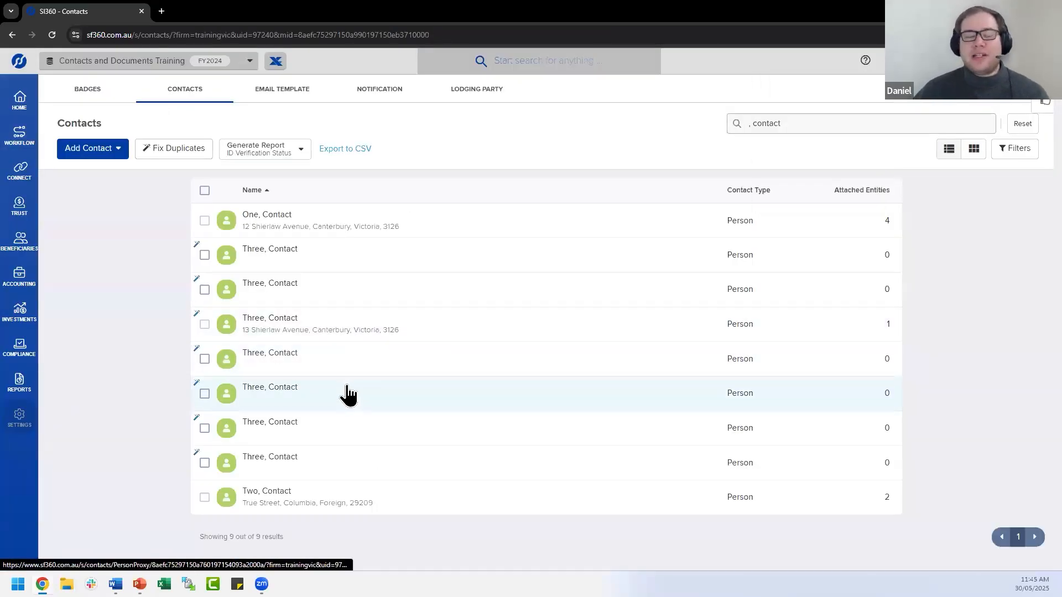
# - Match duplicates by name only, merge all Contact Three duplicates into the record with a relationship, and close the duplicates check
pyautogui.click(191, 148)
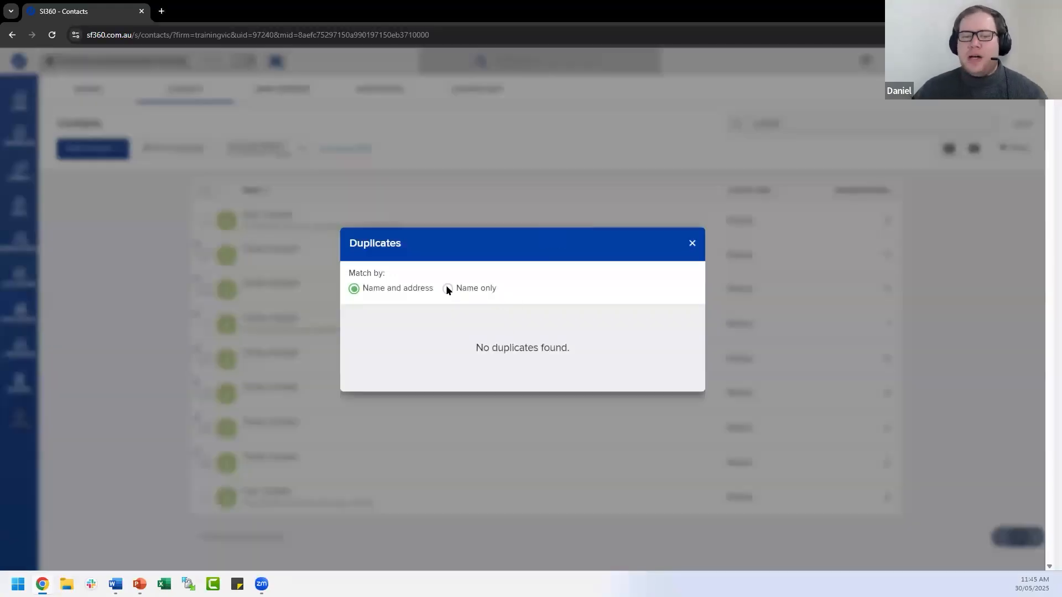
pyautogui.click(446, 288)
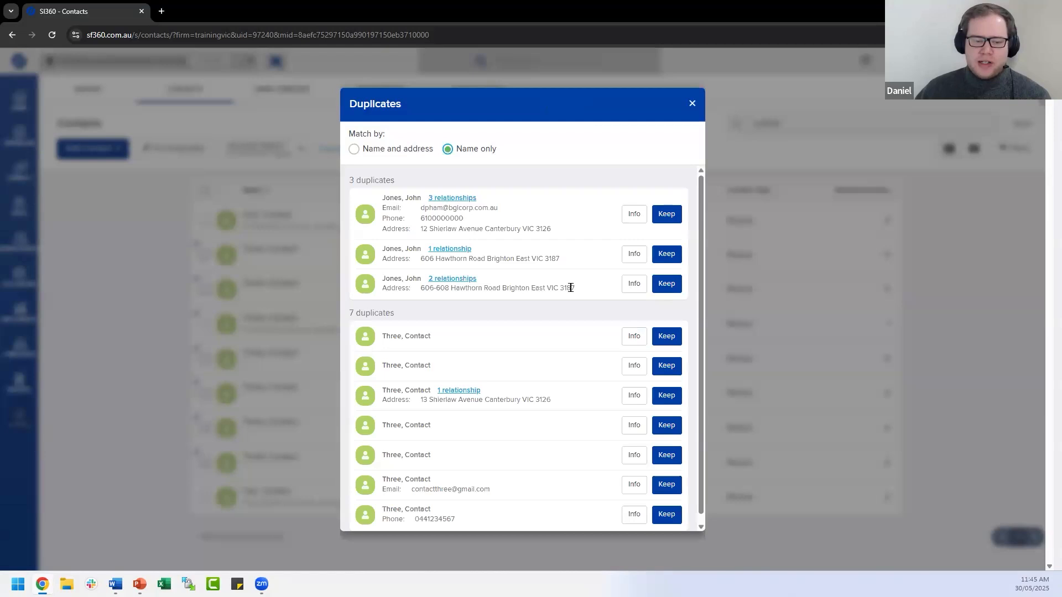
pyautogui.scroll(-1, 571, 287)
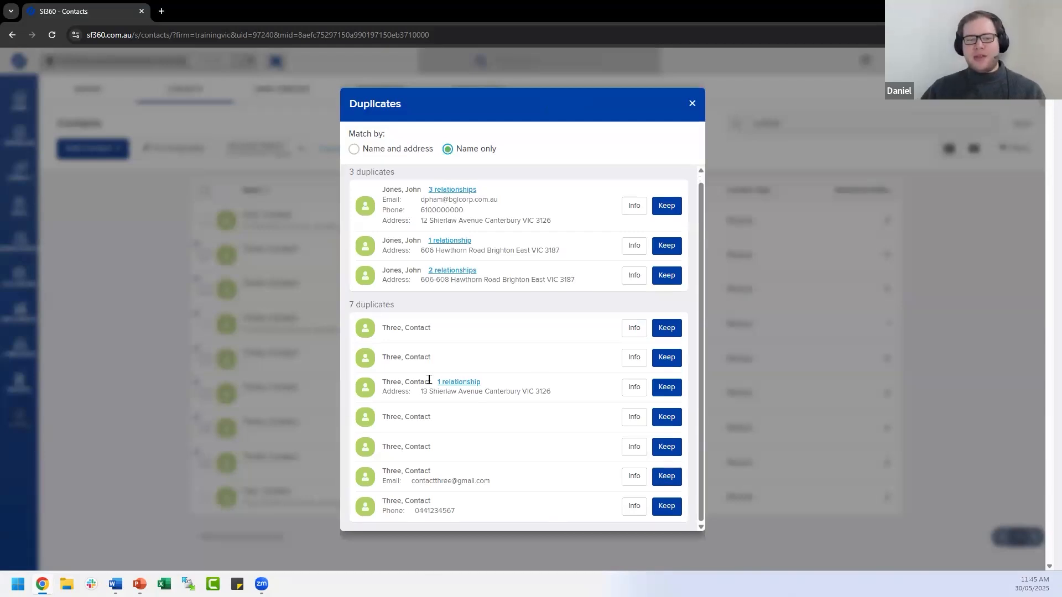
pyautogui.moveTo(400, 328); pyautogui.dragTo(466, 509)
pyautogui.click(507, 391)
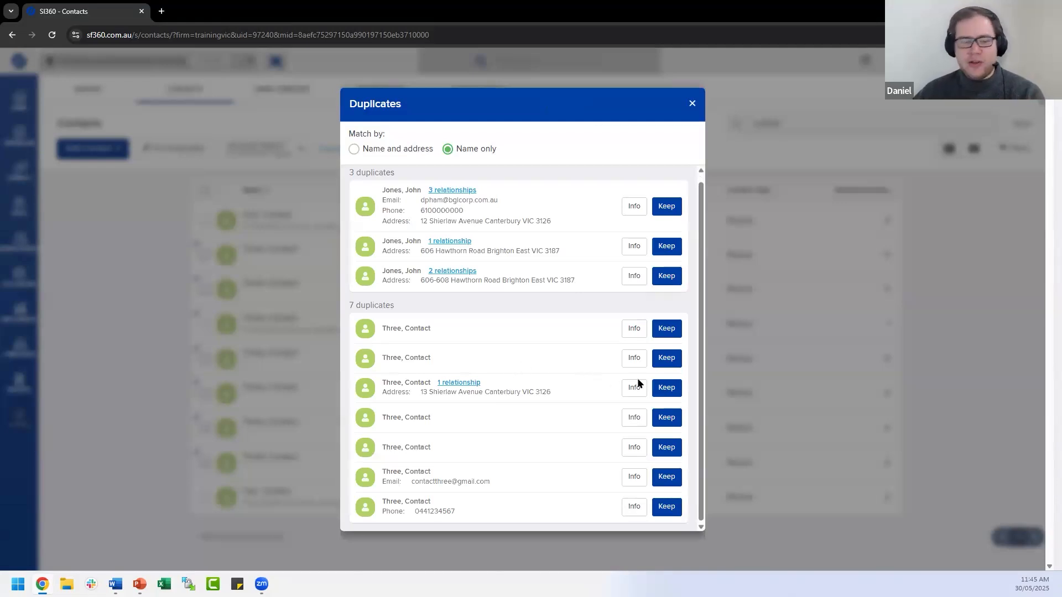
pyautogui.click(670, 391)
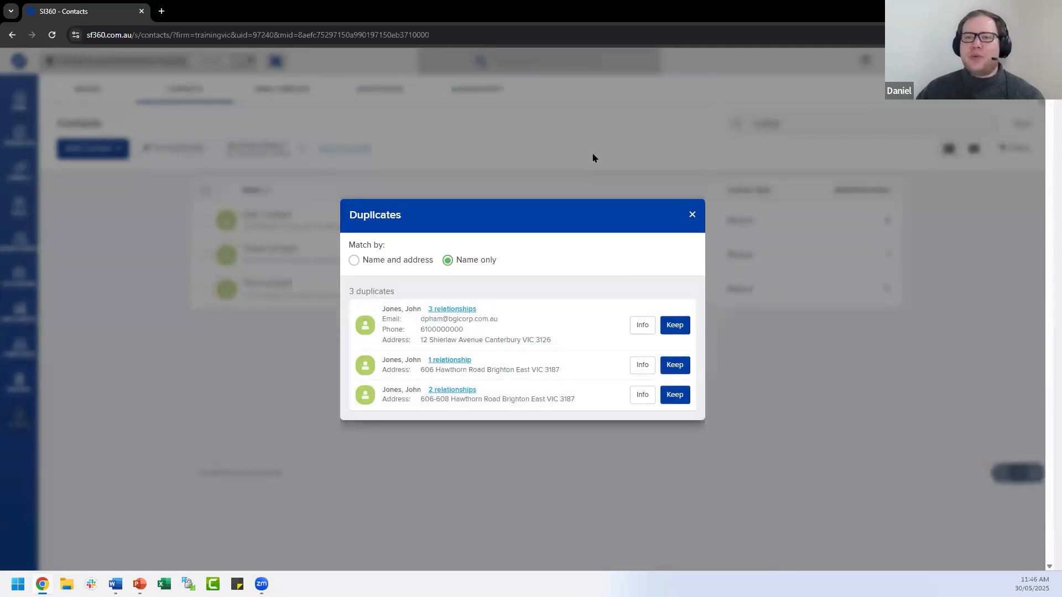
pyautogui.click(692, 216)
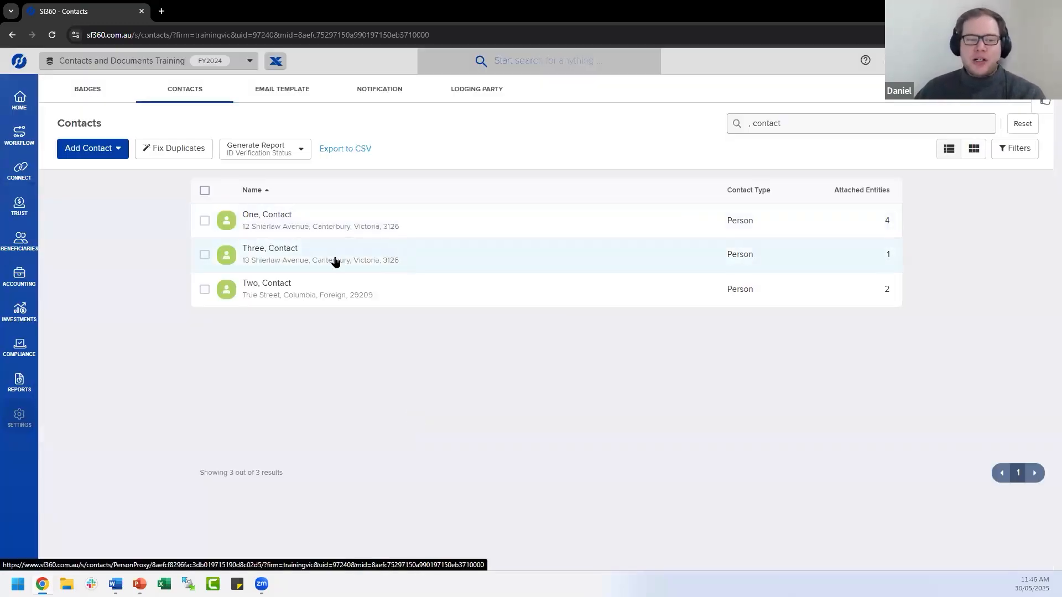
# - Open the merged Contact Three record and check its email, phone, TFN, ABN, date of birth and address fields
pyautogui.click(293, 253)
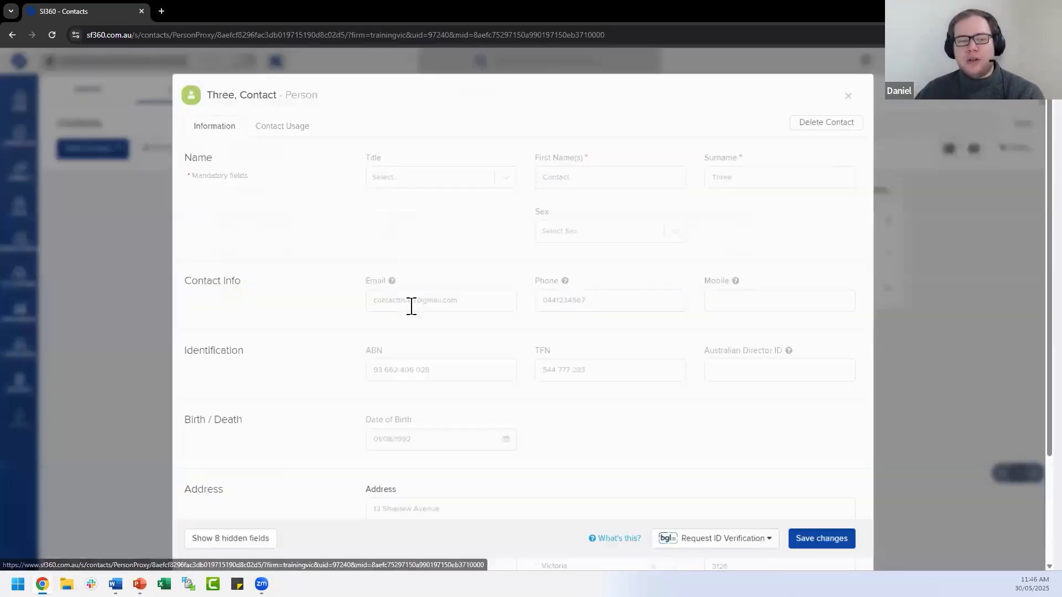
pyautogui.scroll(-2, 329, 297)
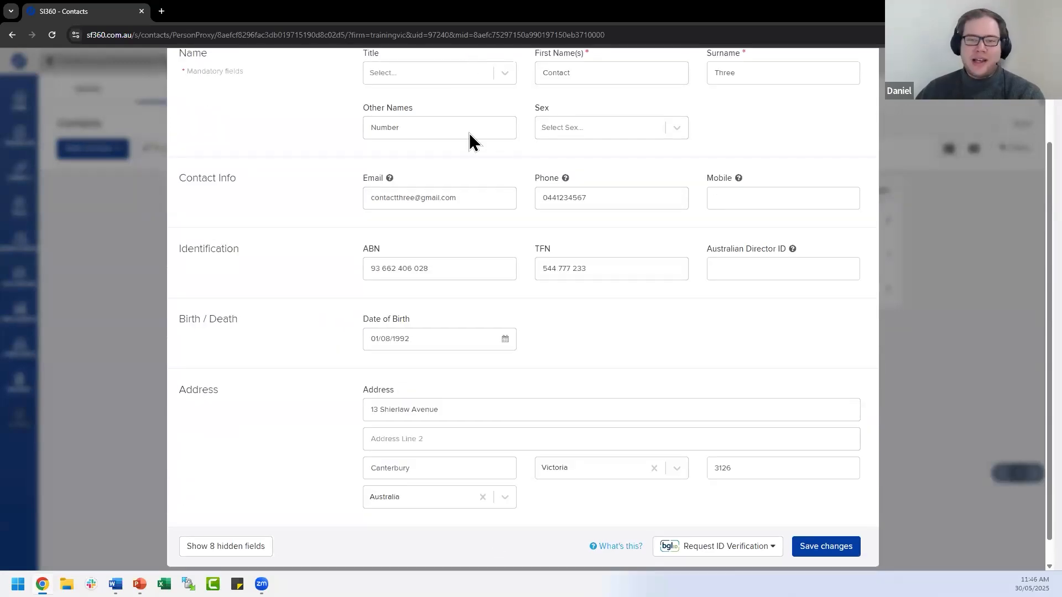
pyautogui.click(465, 197)
pyautogui.hotkey('ctrl', 'a')
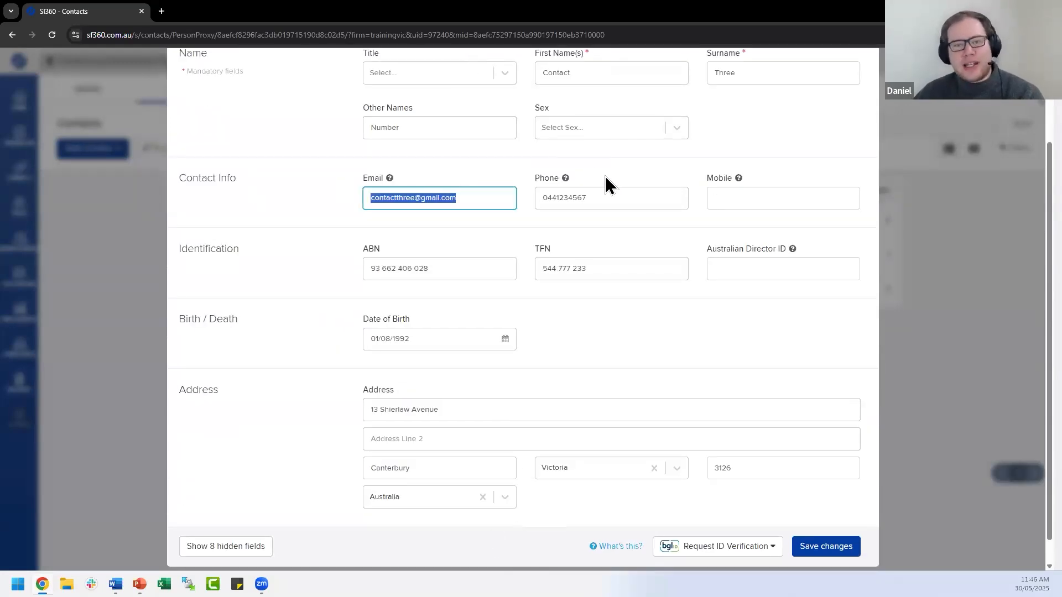
pyautogui.click(621, 197)
pyautogui.click(581, 272)
pyautogui.click(410, 279)
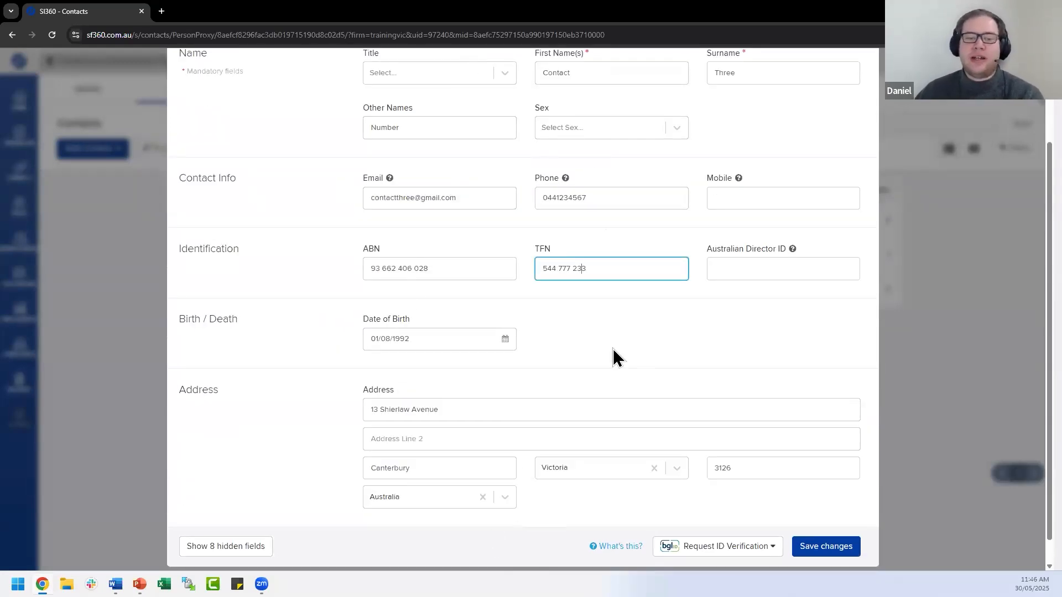
pyautogui.scroll(-1, 612, 349)
pyautogui.click(416, 311)
pyautogui.click(682, 375)
pyautogui.scroll(1, 659, 429)
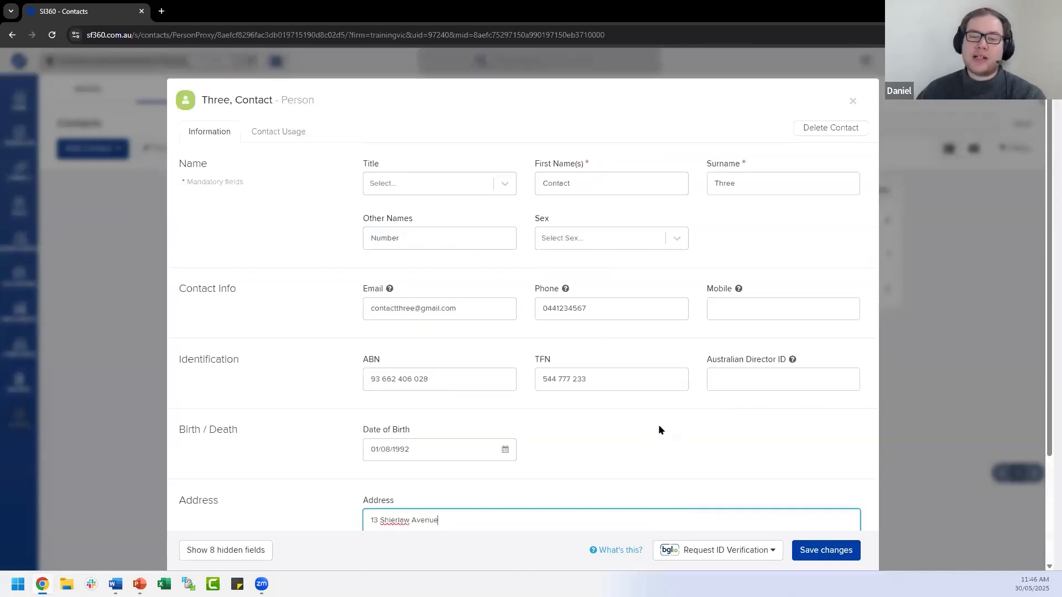
# - Check the merged Contact Three record's full address and other names, and close the record
pyautogui.scroll(-1, 558, 378)
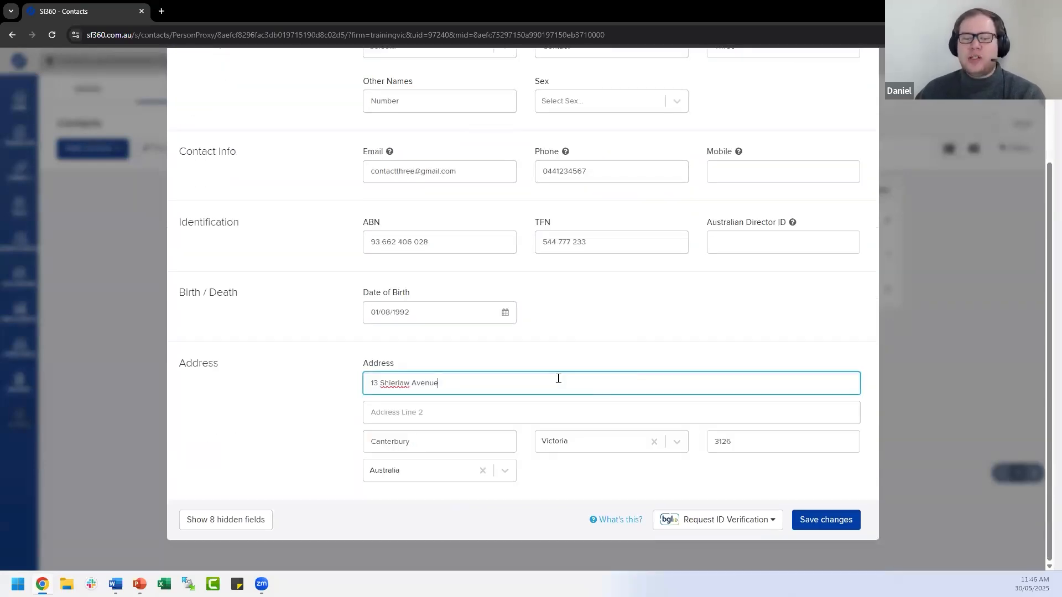
pyautogui.scroll(2, 559, 379)
pyautogui.click(465, 239)
pyautogui.hotkey('ctrl', 'a')
pyautogui.click(618, 476)
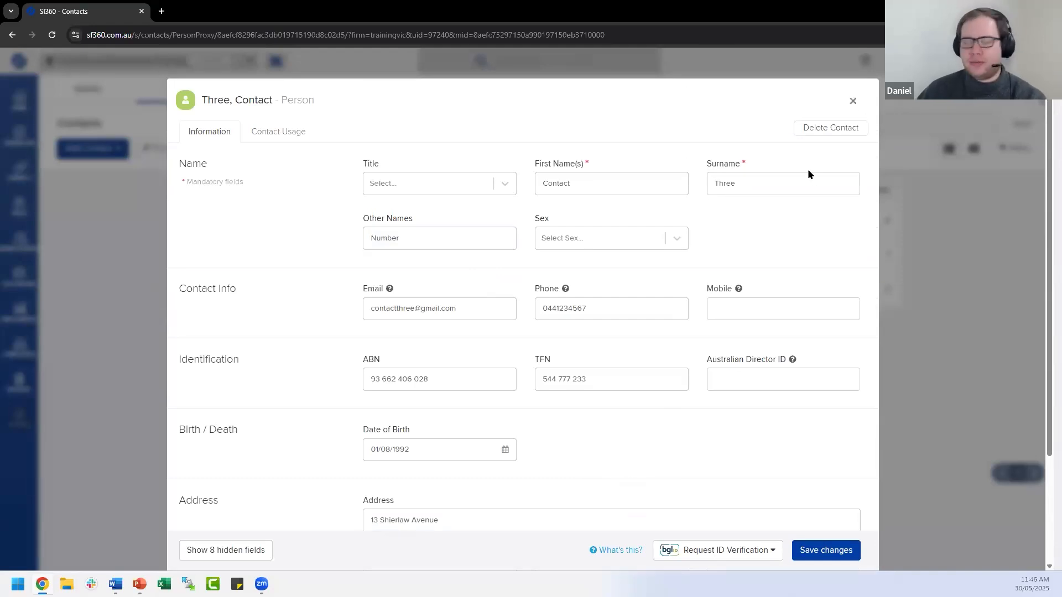
pyautogui.scroll(-2, 711, 343)
pyautogui.scroll(2, 808, 277)
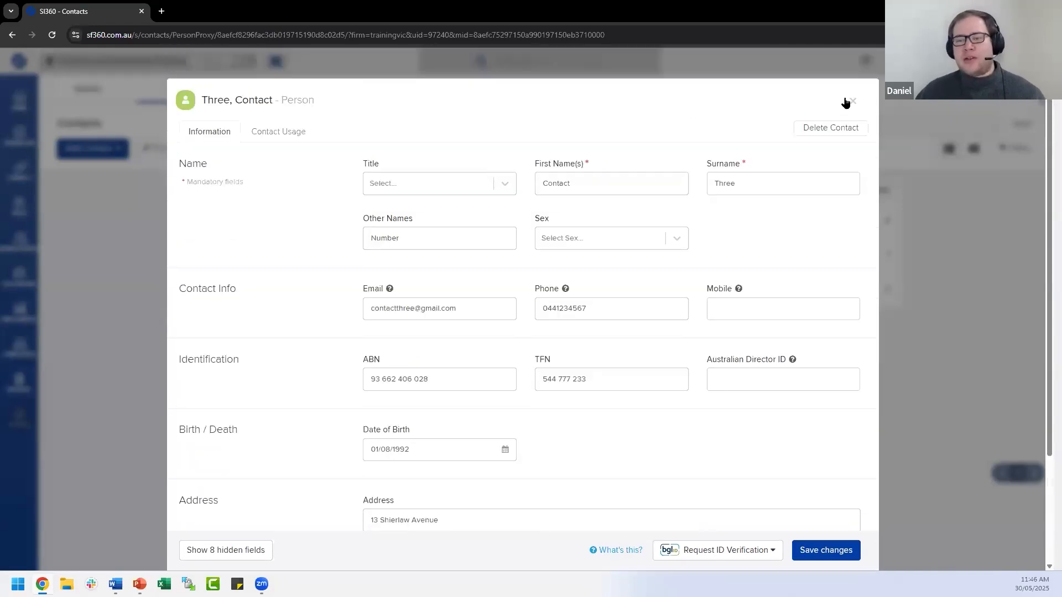
pyautogui.click(846, 102)
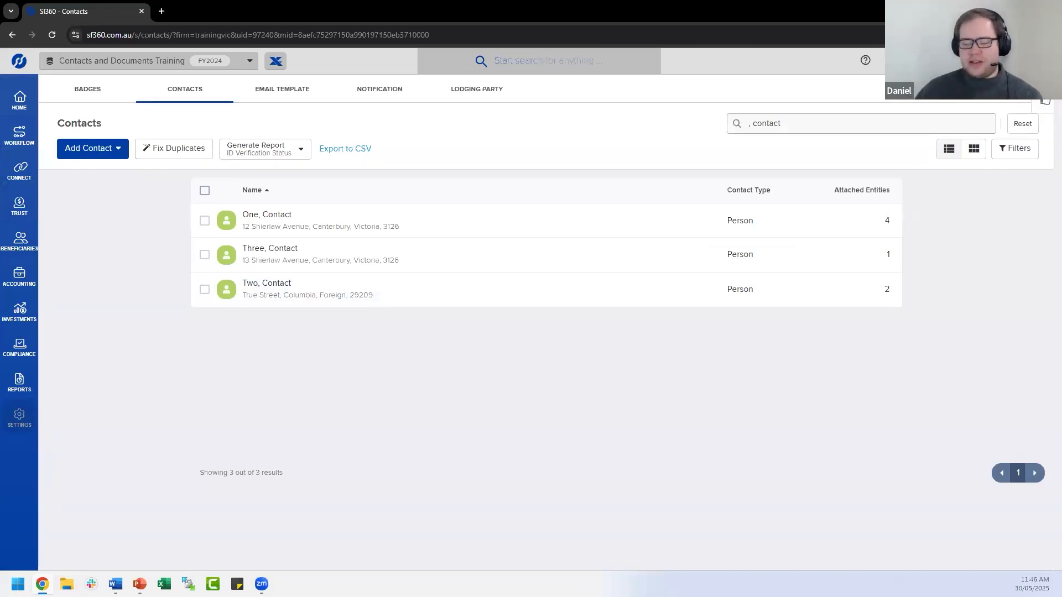
pyautogui.hotkey('alt', 'Tab')
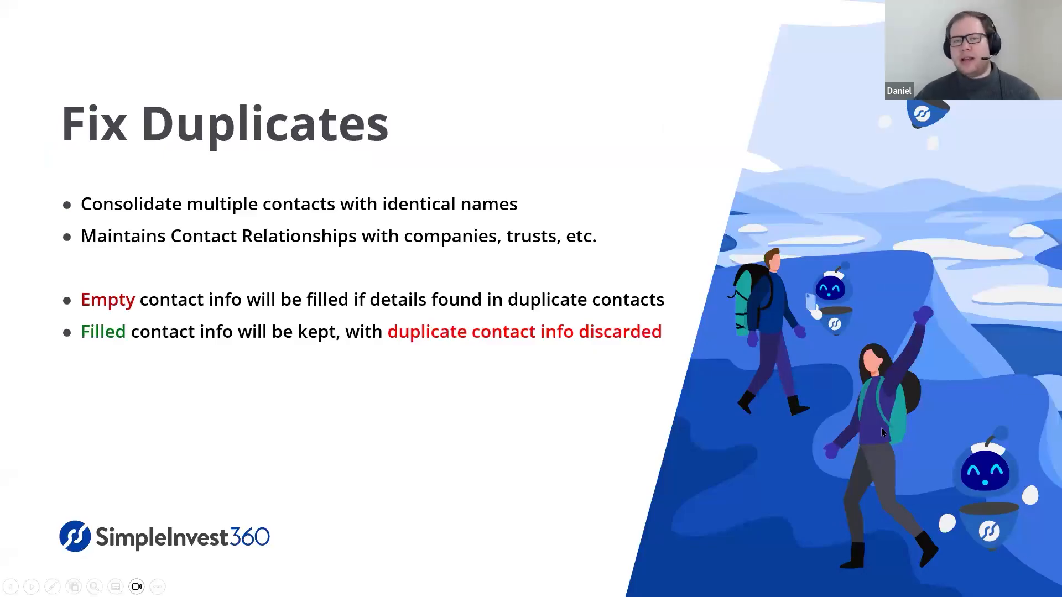
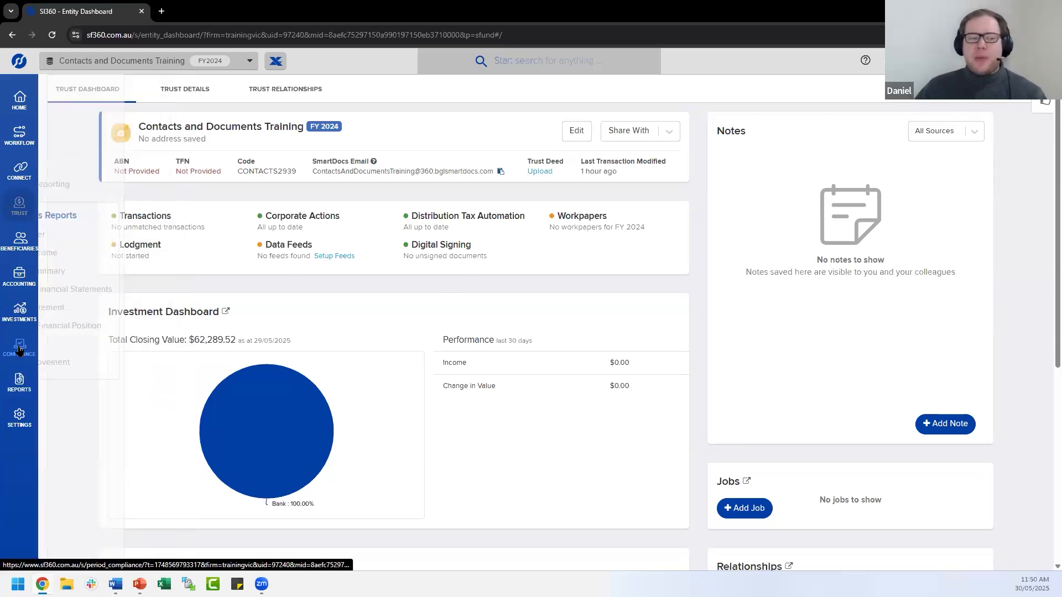
# - Open the entity's documents, view the upload option for scanning documents from a phone, and close the upload dialog
pyautogui.moveTo(20, 381)
pyautogui.click(70, 166)
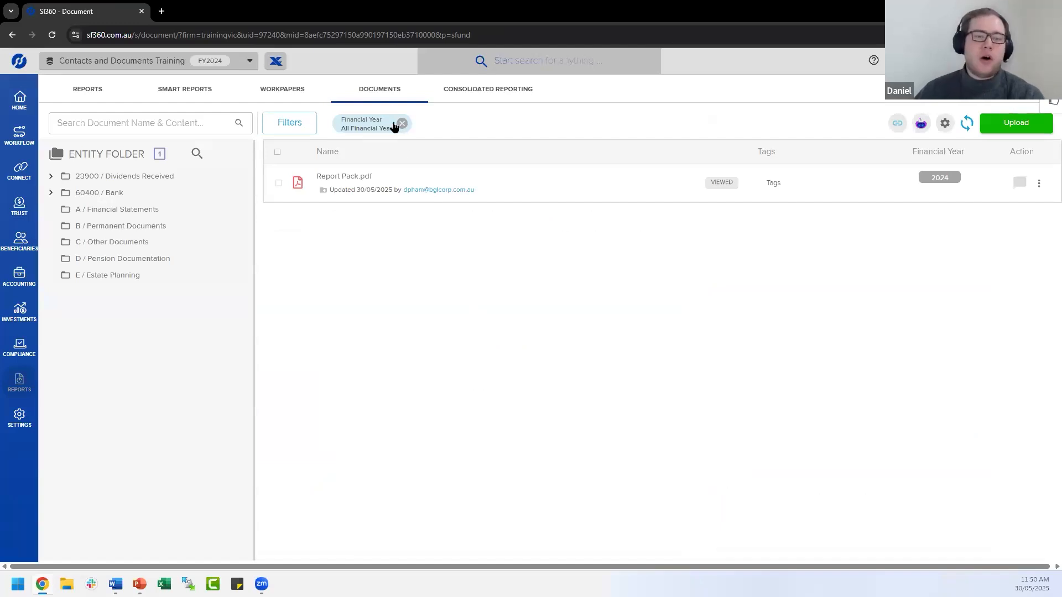
pyautogui.click(1013, 124)
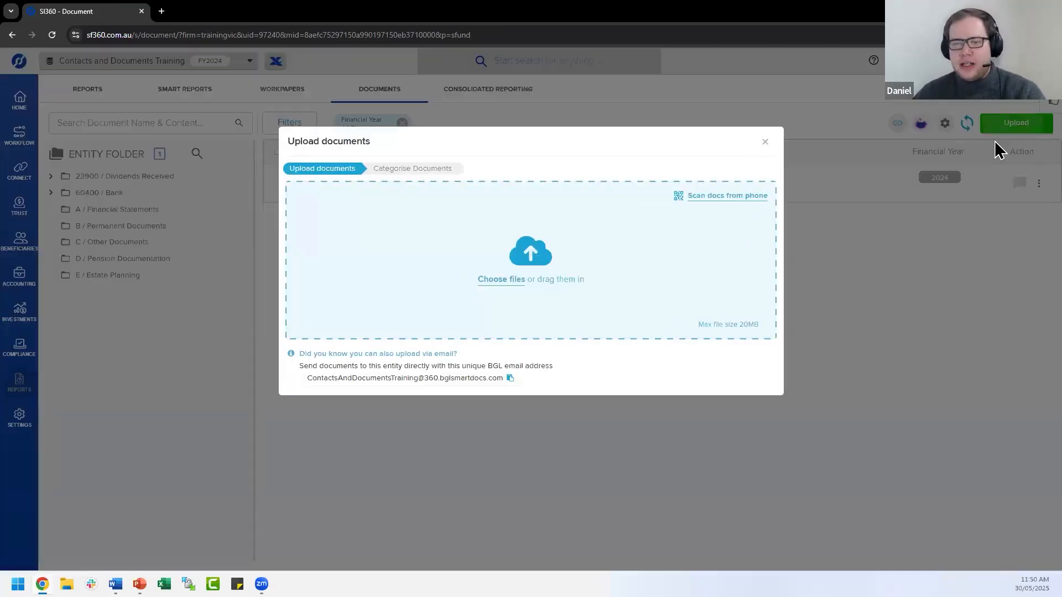
pyautogui.click(729, 197)
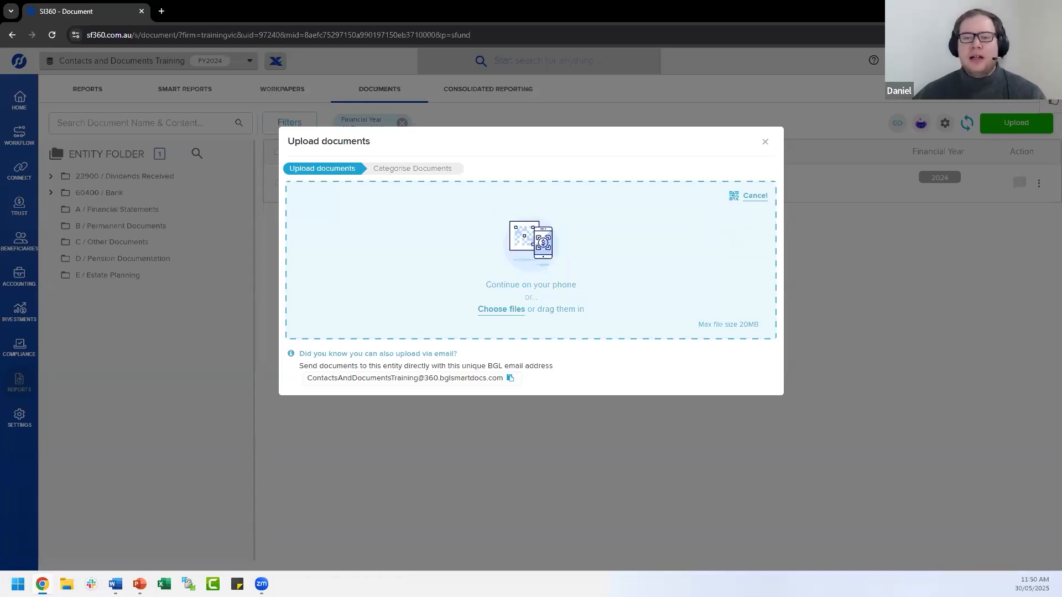
pyautogui.click(765, 141)
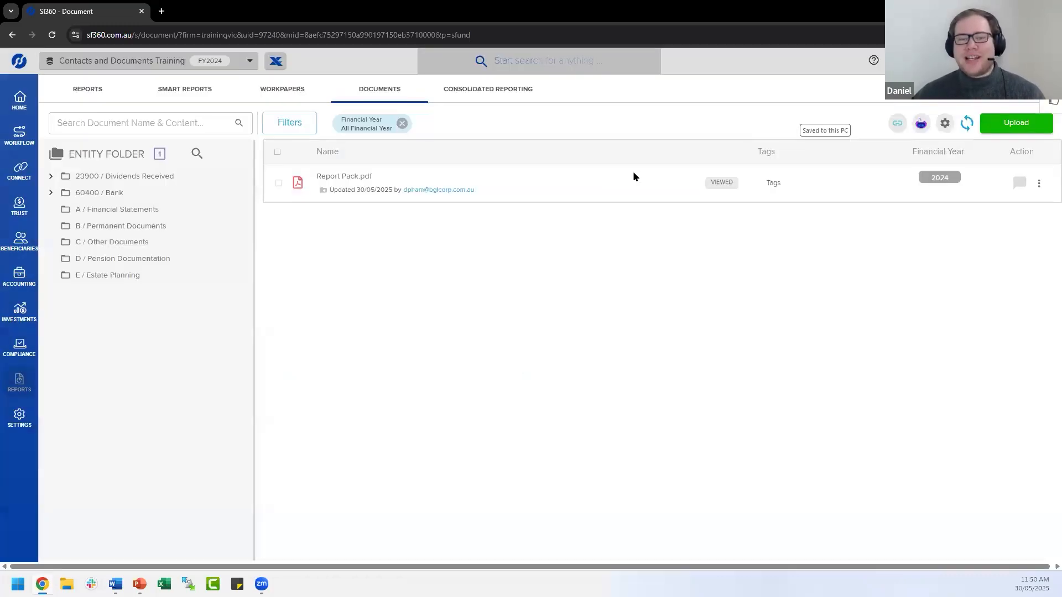
pyautogui.click(54, 35)
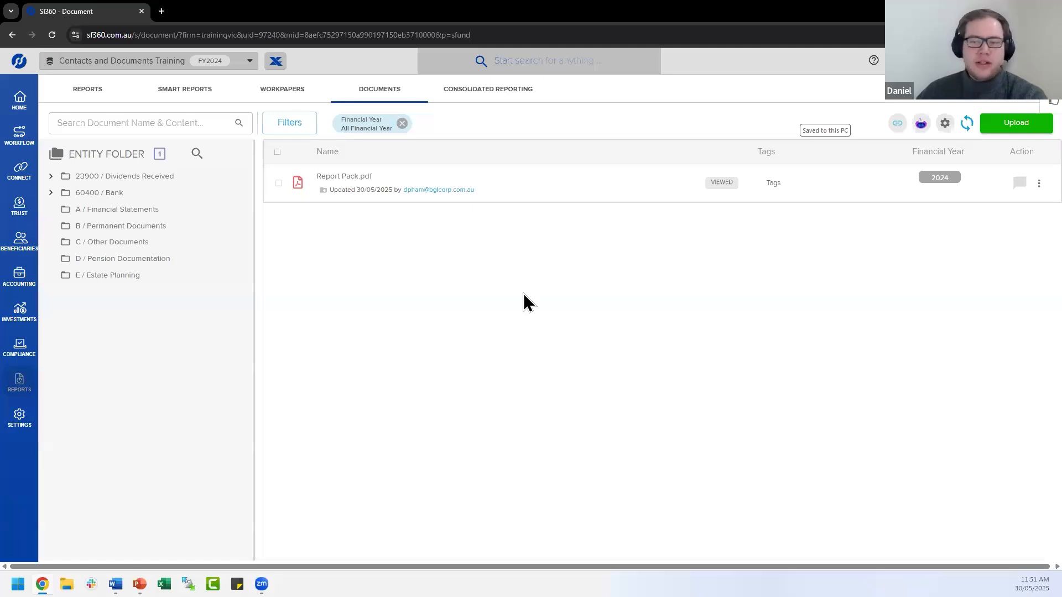
# - Choose SF360 Level 3 Bank Statement.pdf for upload and assign it to the 60400 Bank folder
pyautogui.click(1004, 129)
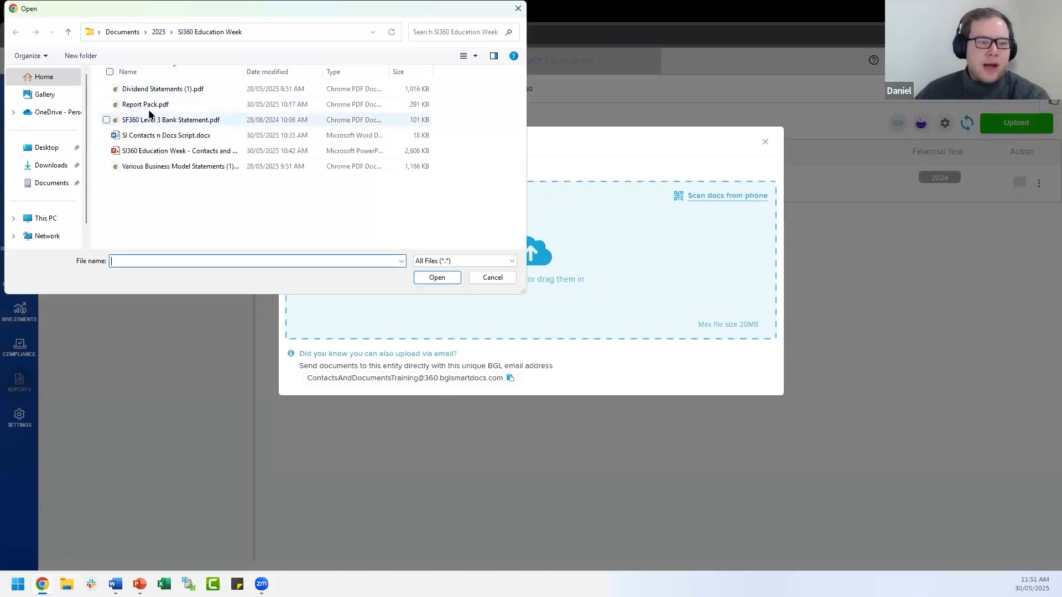
pyautogui.doubleClick(172, 127)
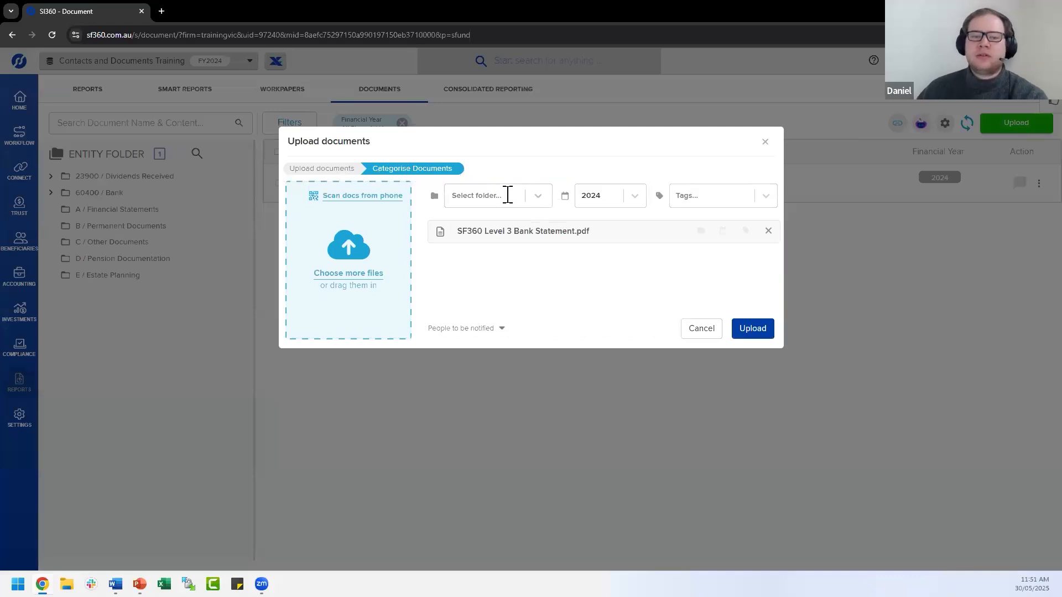
pyautogui.click(501, 200)
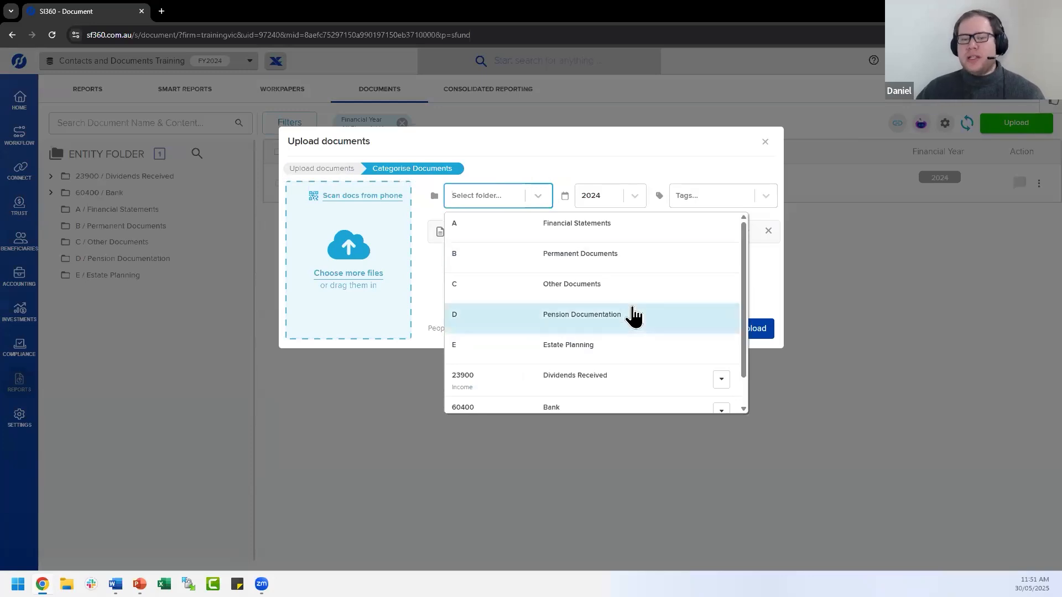
pyautogui.scroll(-1, 610, 281)
pyautogui.click(612, 380)
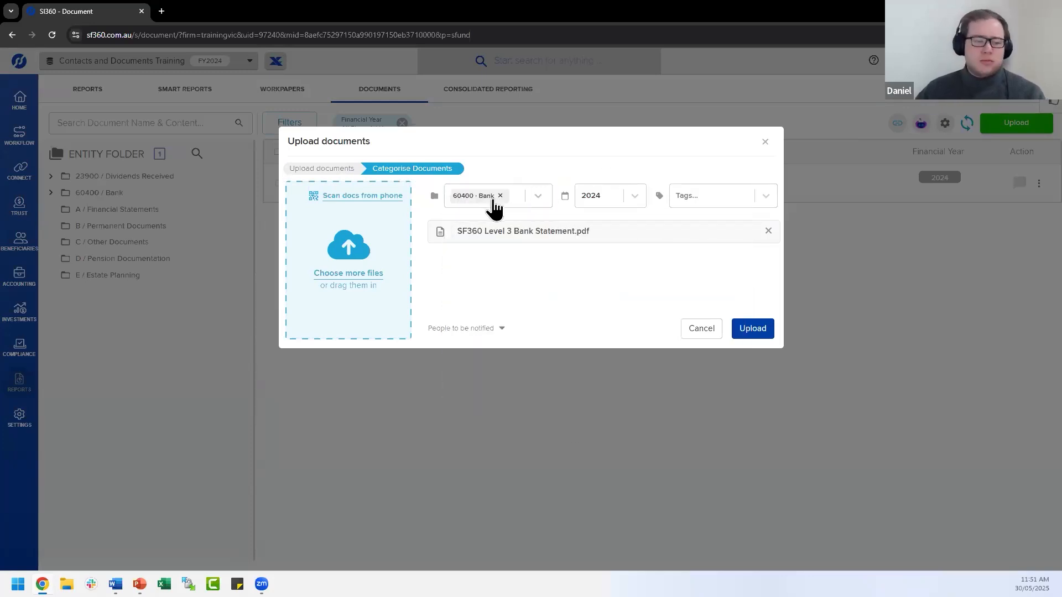
# - Set the bank statement's financial year to 2024, tag it BANK STATEMENT, upload it and close the upload dialog
pyautogui.click(601, 194)
pyautogui.click(600, 279)
pyautogui.click(714, 198)
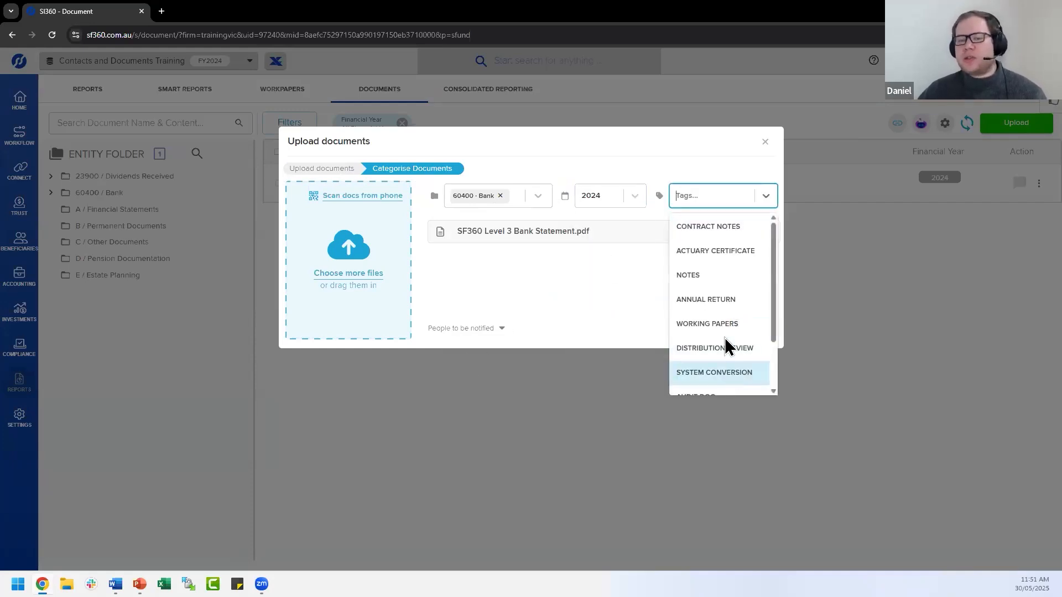
pyautogui.scroll(-2, 730, 318)
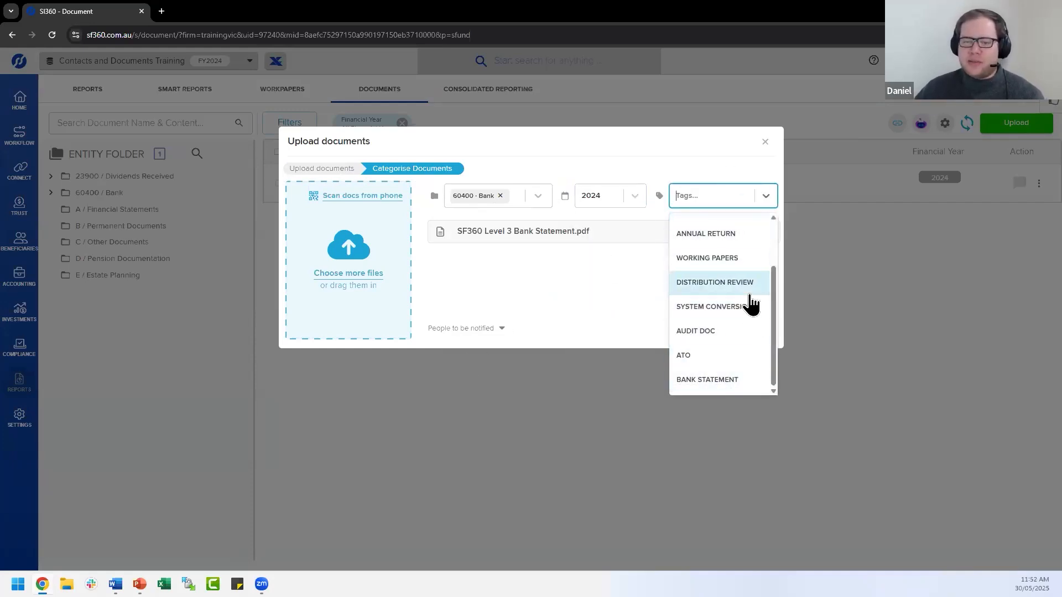
pyautogui.click(715, 382)
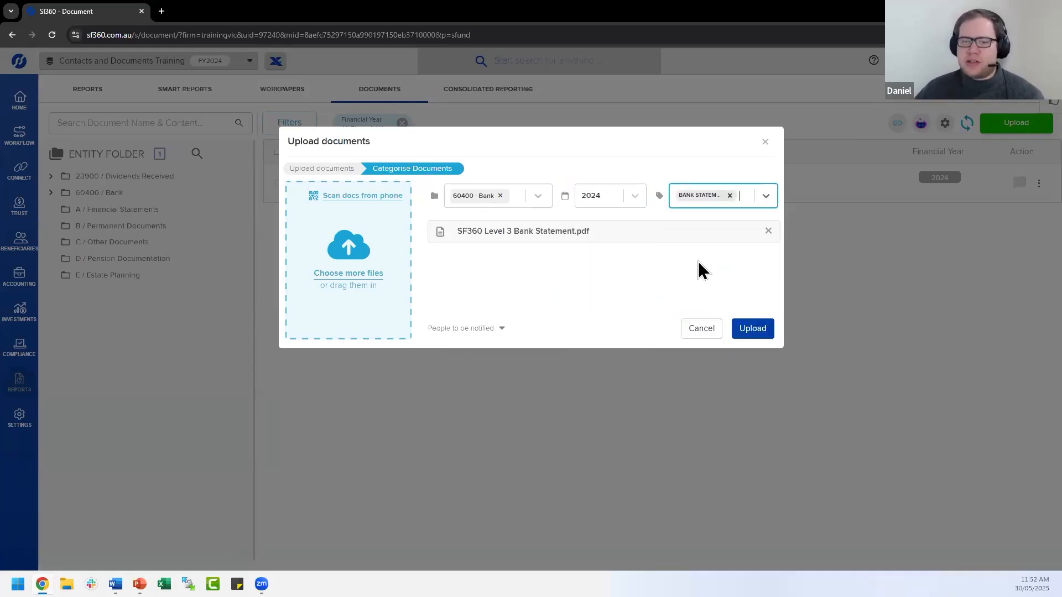
pyautogui.click(758, 330)
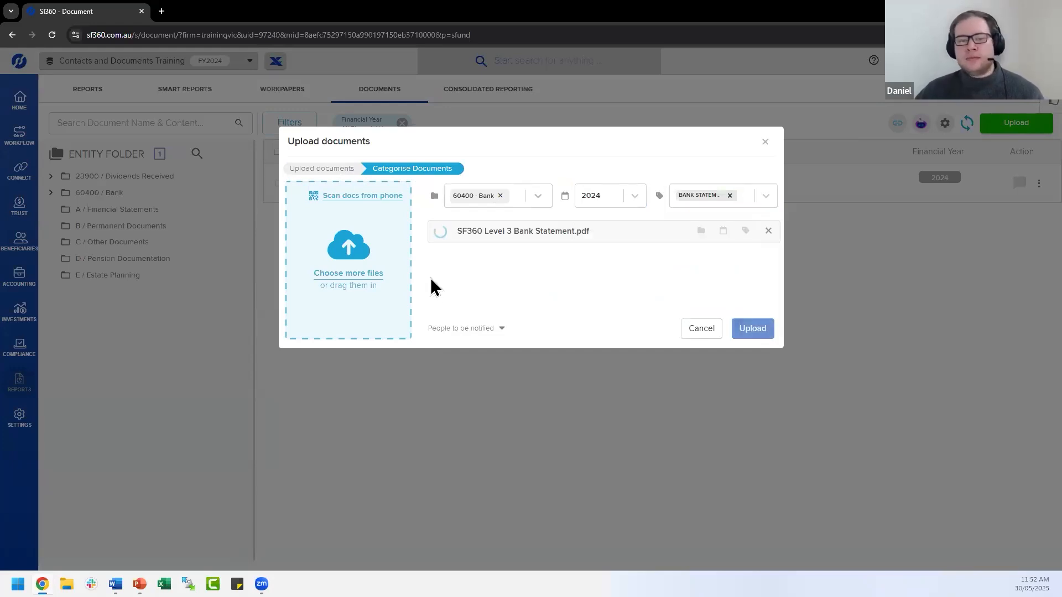
pyautogui.click(765, 143)
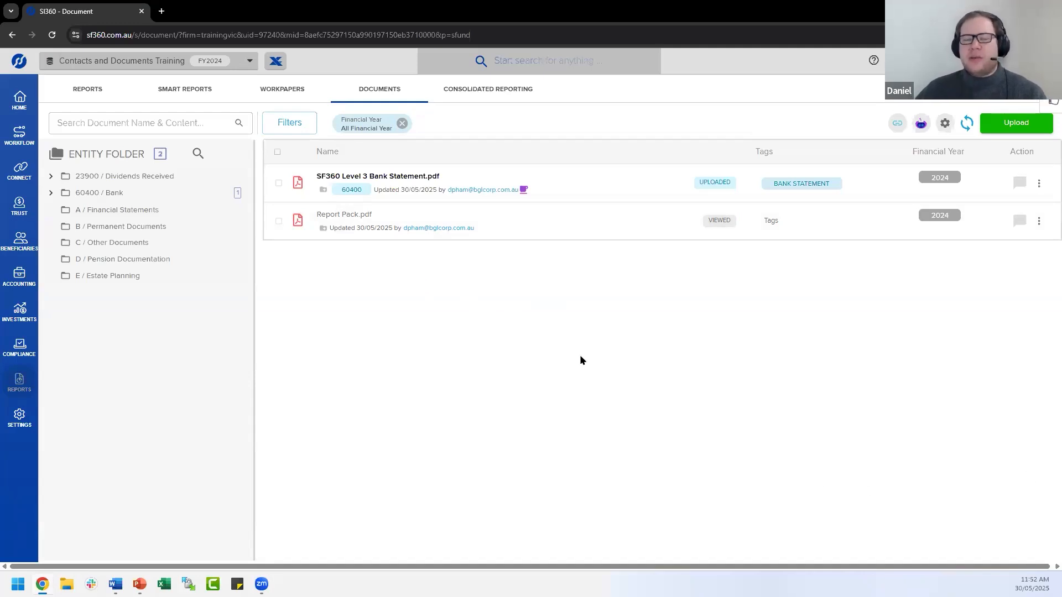
# - Choose Dividend Statements (1).pdf for upload and assign it to the 23900 Dividends Received folder
pyautogui.click(1015, 123)
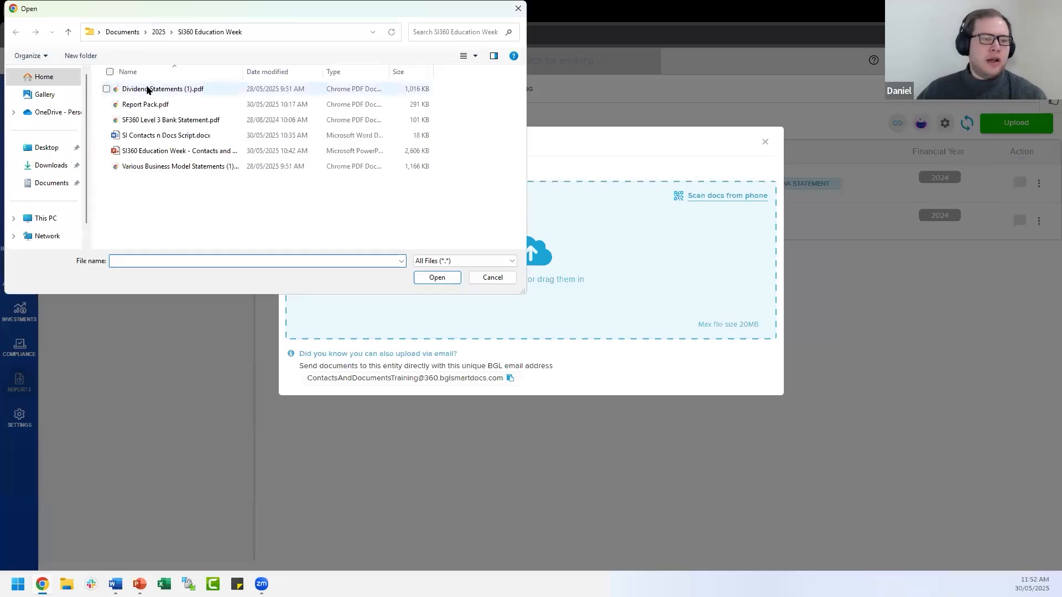
pyautogui.click(233, 89)
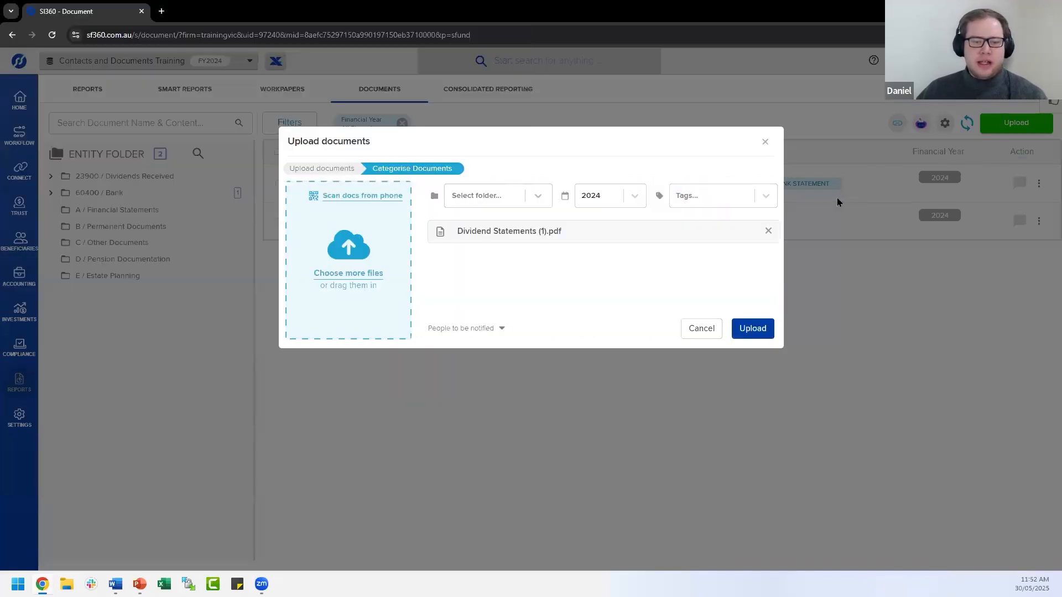
pyautogui.click(498, 202)
pyautogui.scroll(-1, 559, 376)
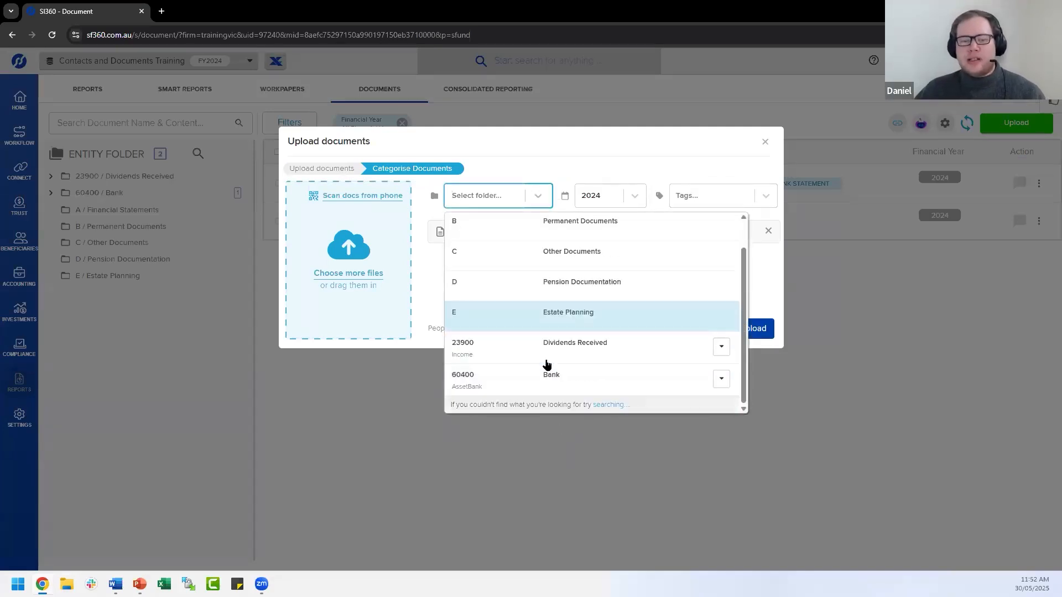
pyautogui.click(542, 349)
# - Set the dividend statements' financial year to 2024, look through the available tags and upload the file without a tag
pyautogui.click(606, 200)
pyautogui.click(607, 275)
pyautogui.click(711, 195)
pyautogui.scroll(-2, 716, 344)
pyautogui.scroll(2, 714, 332)
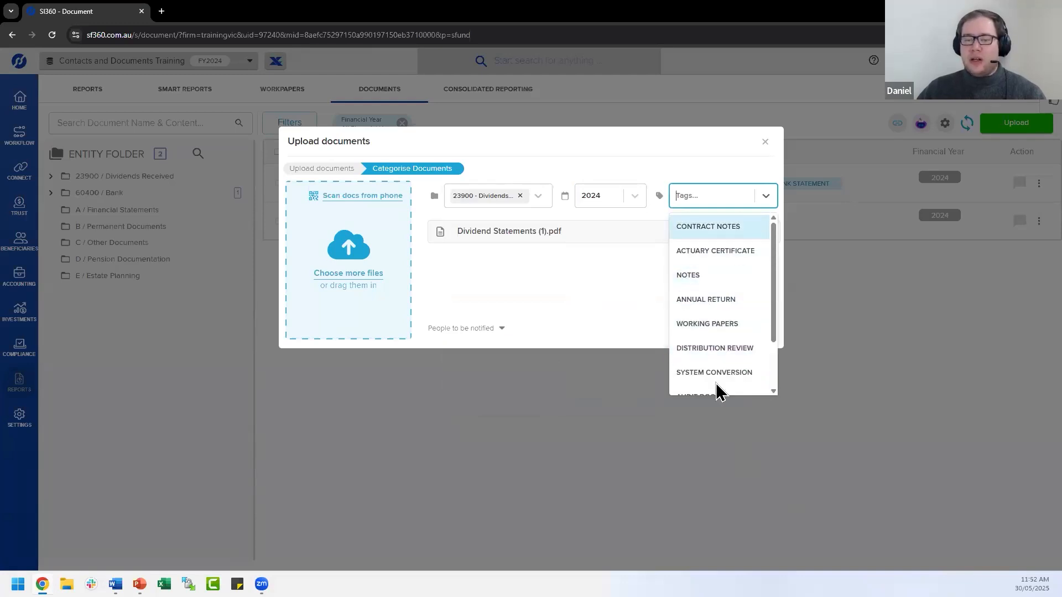
pyautogui.scroll(-2, 723, 326)
pyautogui.click(785, 326)
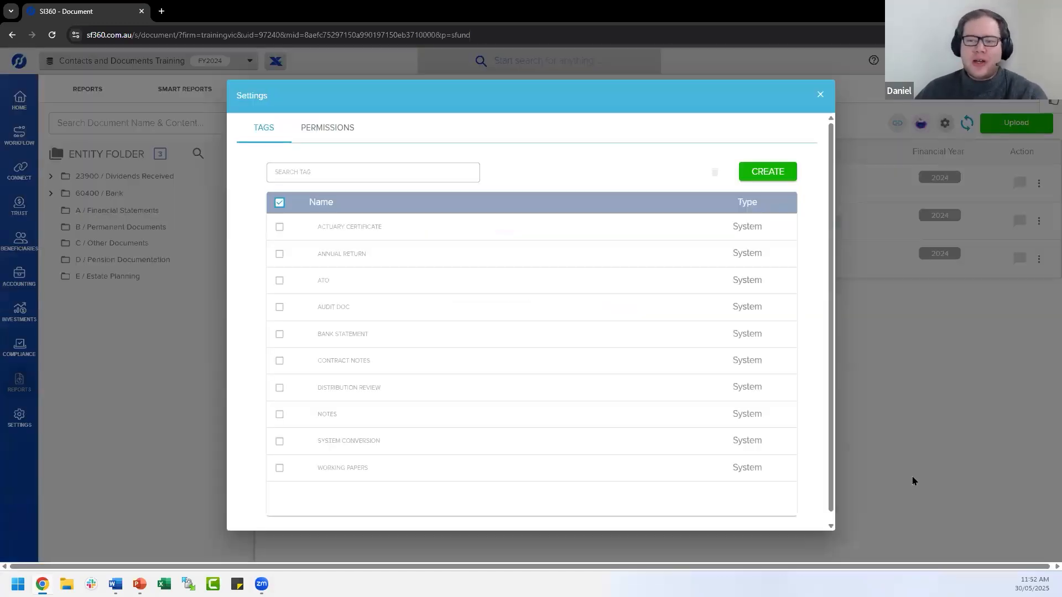
# - Create a new document tag named DIVIDENDS in the document settings and close the settings
pyautogui.click(819, 94)
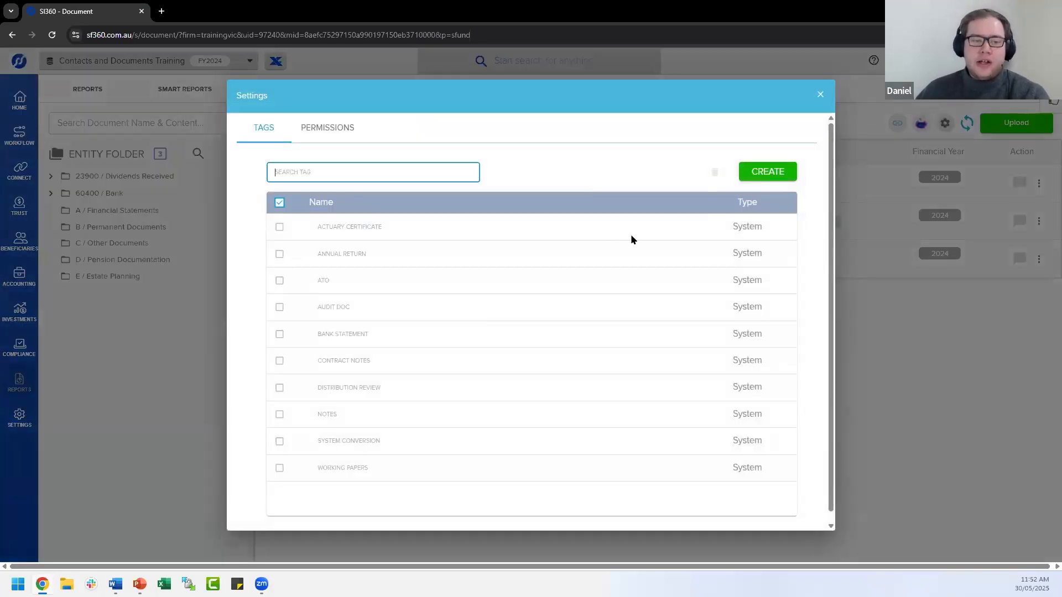
pyautogui.click(733, 173)
pyautogui.click(424, 213)
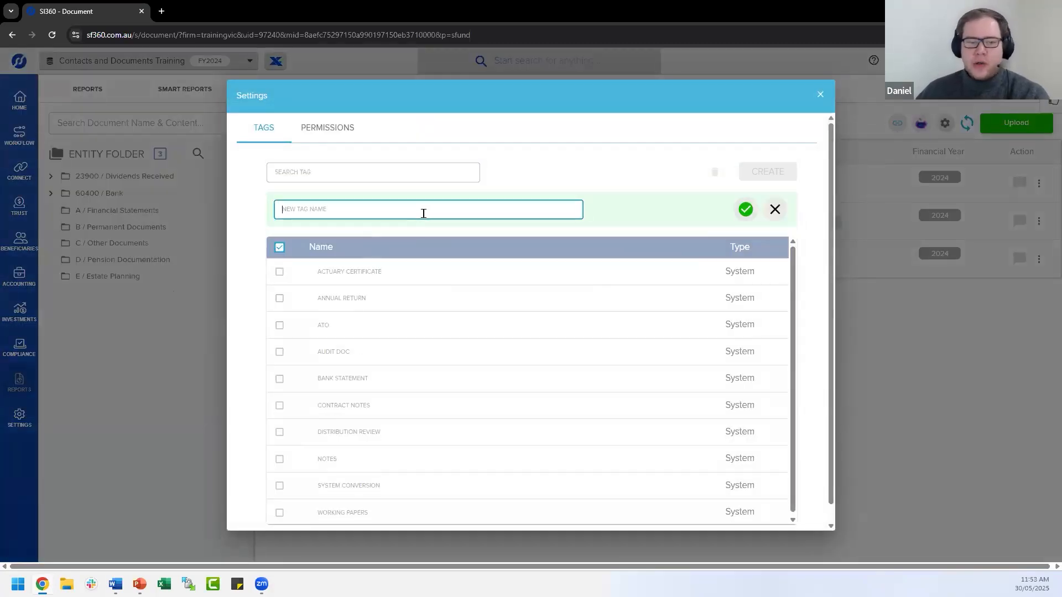
pyautogui.write('DIVIDENDS')
pyautogui.click(744, 209)
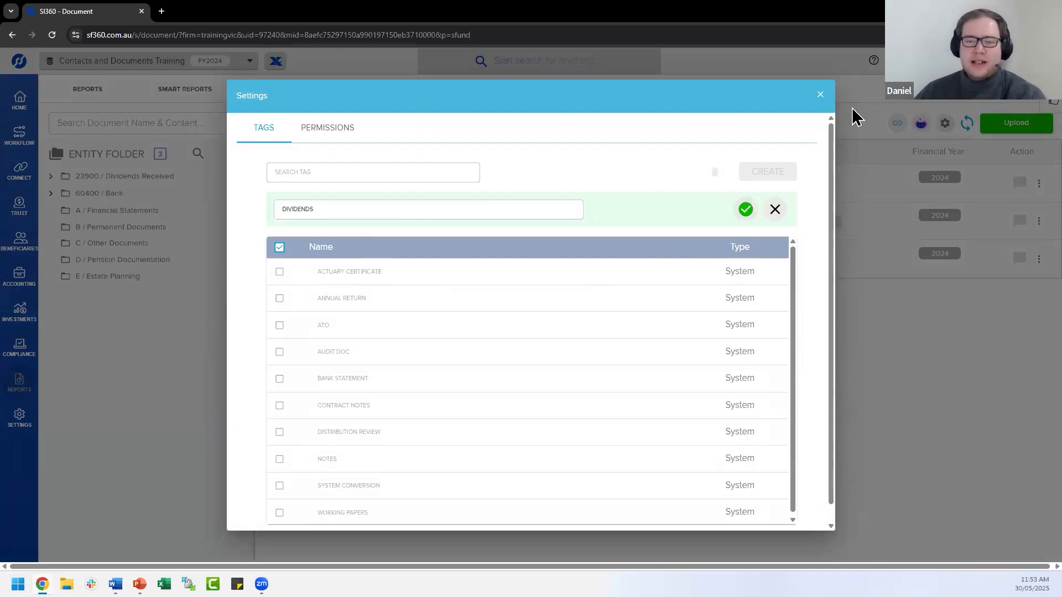
pyautogui.click(659, 65)
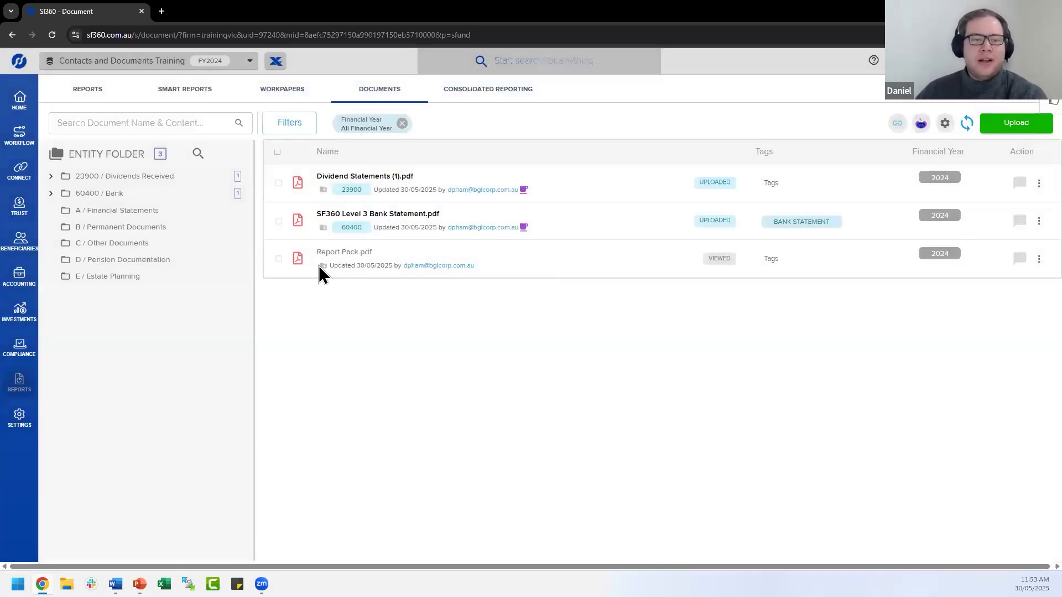
# - Tag Dividend Statements (1).pdf as DIVIDENDS in the document list
pyautogui.click(769, 186)
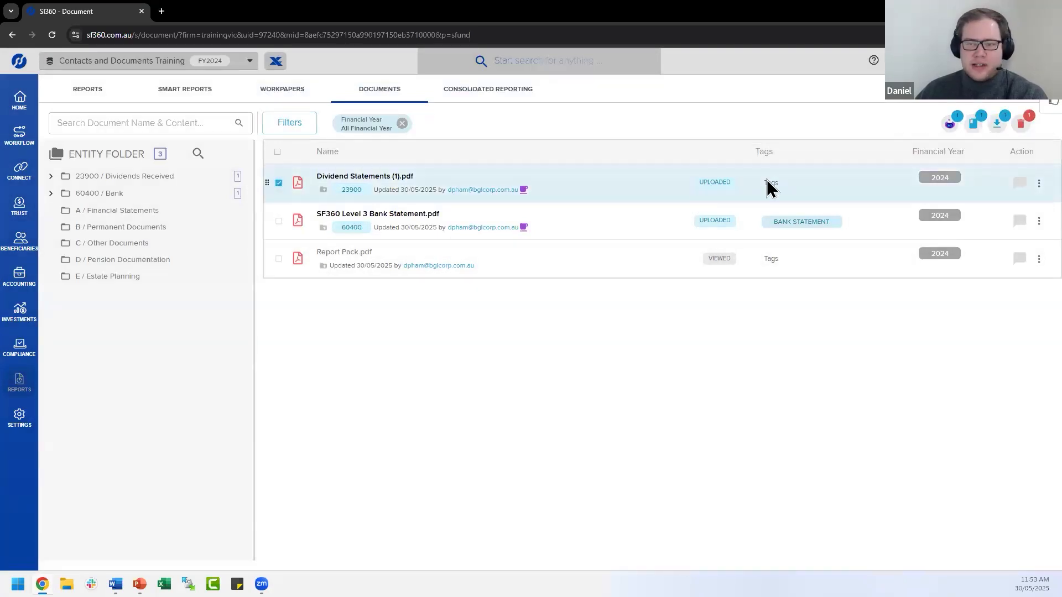
pyautogui.click(785, 183)
pyautogui.scroll(-1, 806, 308)
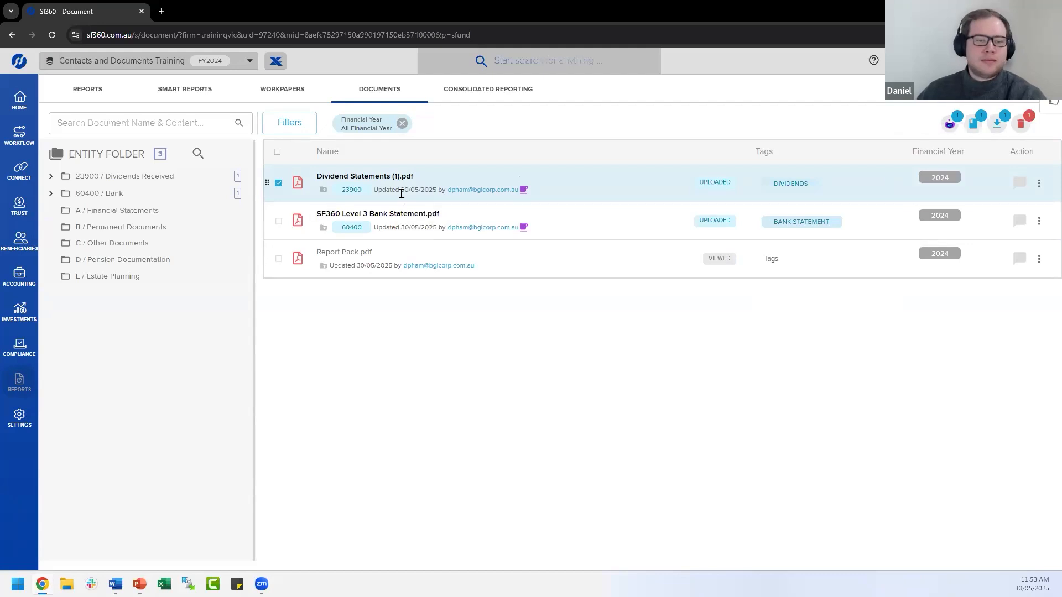
# - Open Dividend Statements (1).pdf and look through all its pages from first to last
pyautogui.click(379, 177)
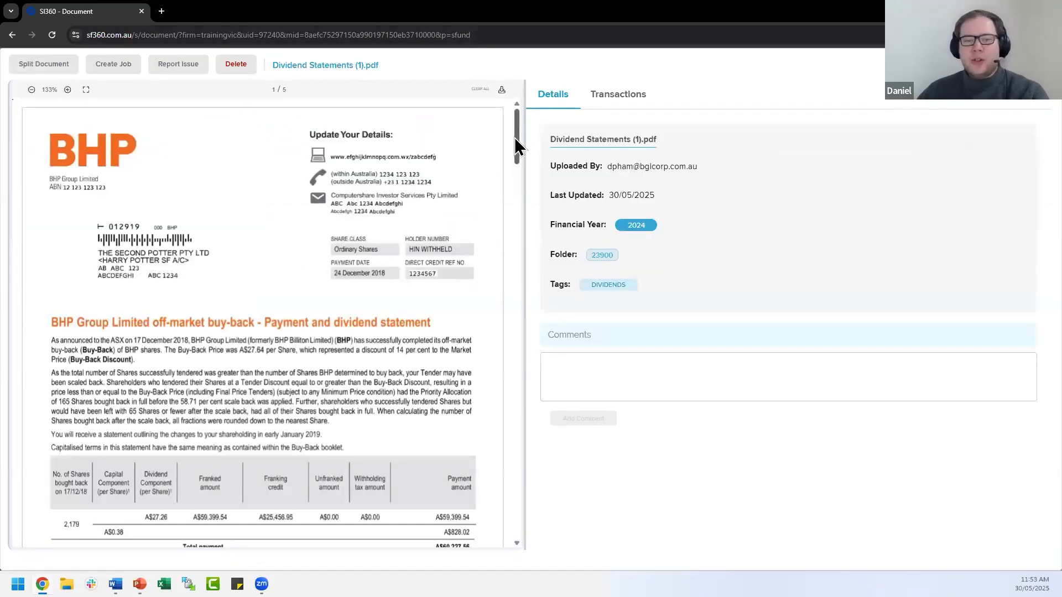
pyautogui.moveTo(517, 134); pyautogui.dragTo(505, 529)
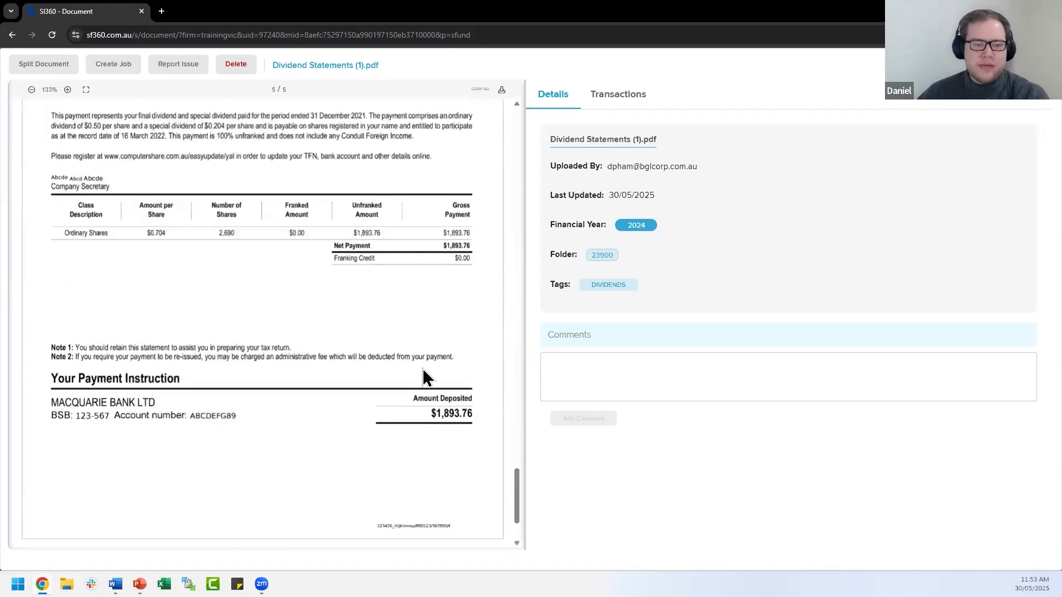
pyautogui.scroll(20, 423, 365)
pyautogui.scroll(15, 424, 365)
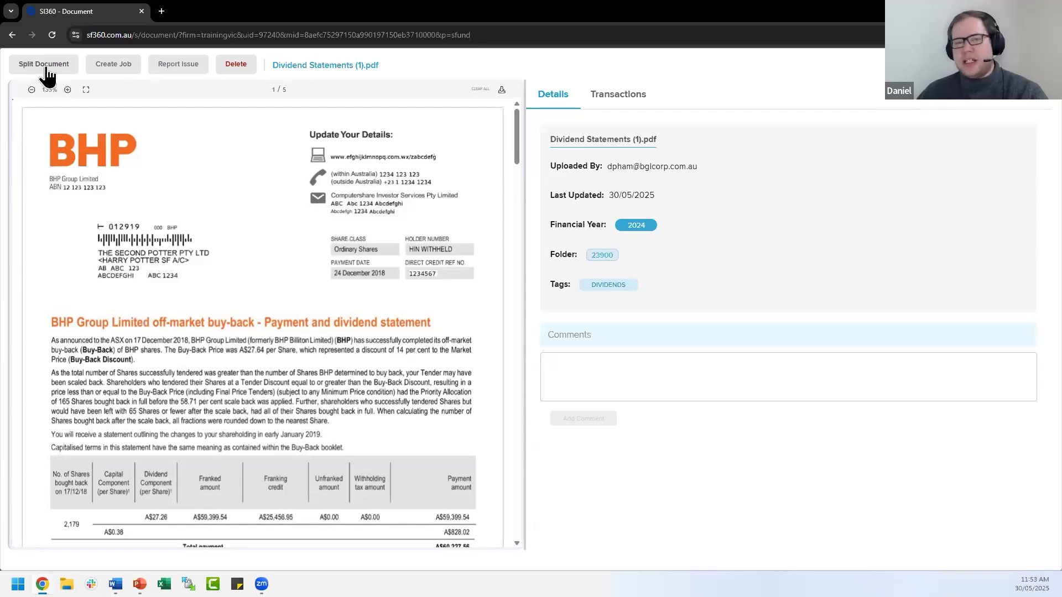
# - Try to split the dividend statements document, close it, check its AI analysis status and refresh the documents page
pyautogui.click(29, 65)
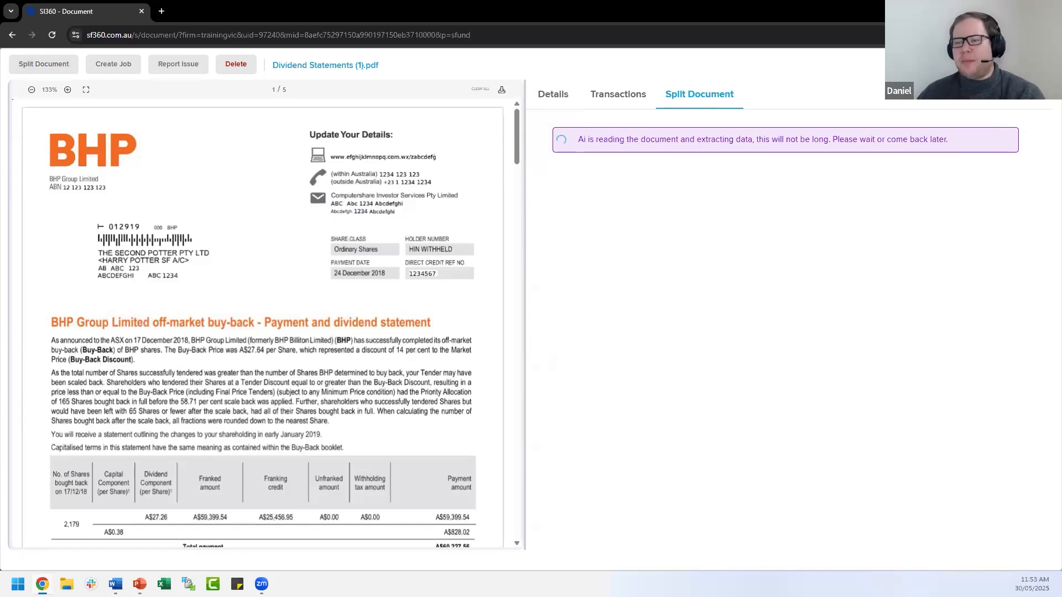
pyautogui.click(1036, 64)
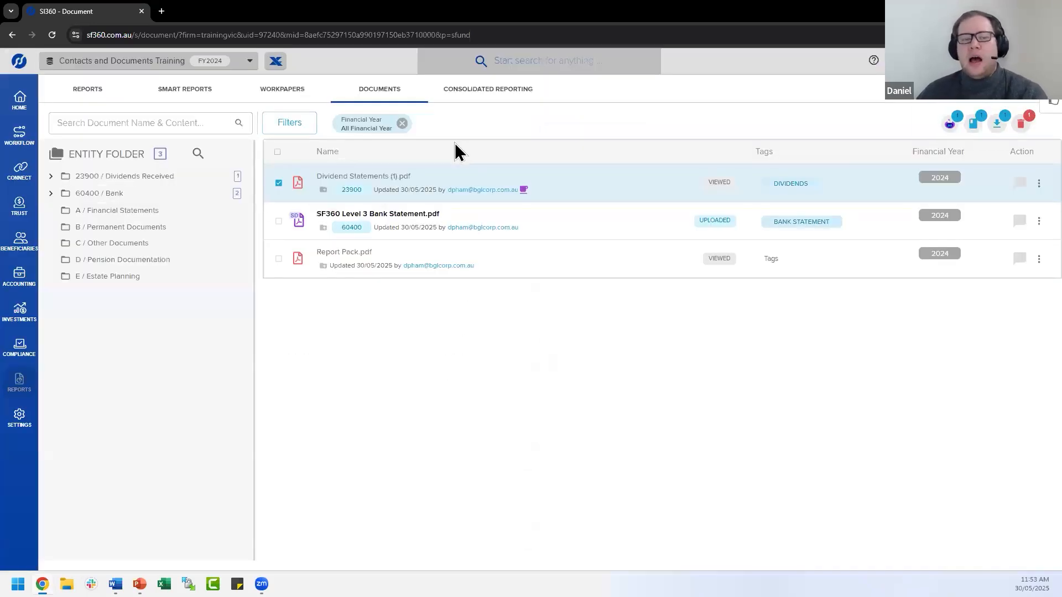
pyautogui.moveTo(523, 191)
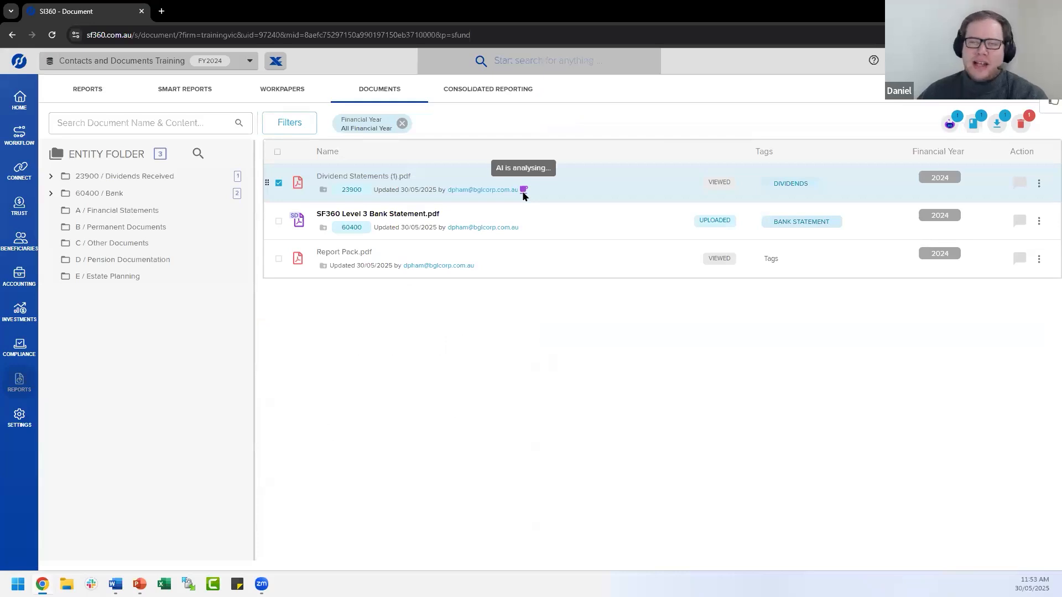
pyautogui.click(52, 40)
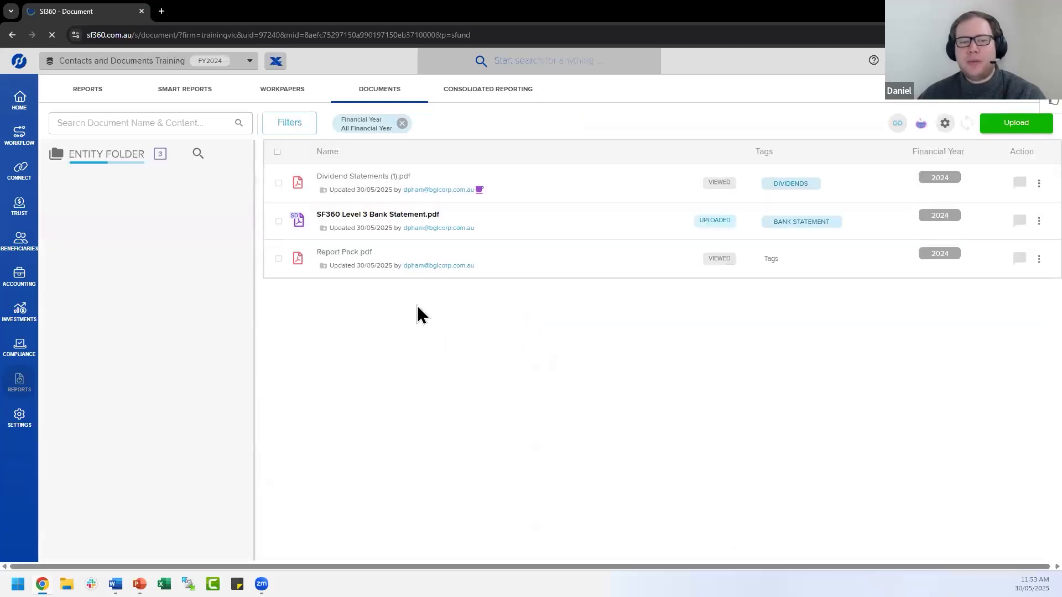
# - Upload Report Pack.pdf again for financial year 2024 without a folder or tags, and close the upload dialog
pyautogui.click(1015, 126)
pyautogui.click(501, 280)
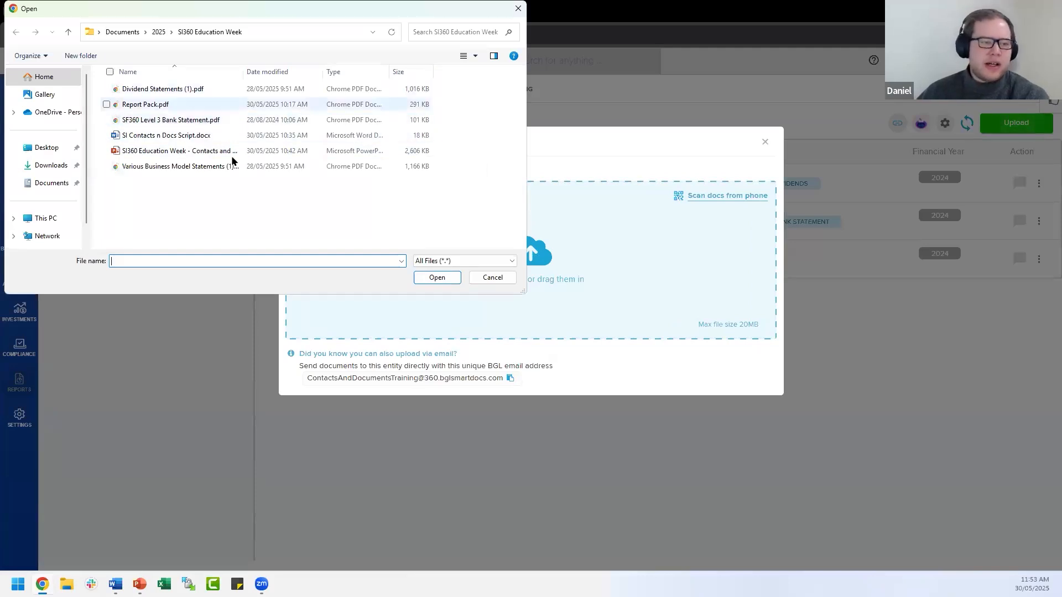
pyautogui.doubleClick(157, 105)
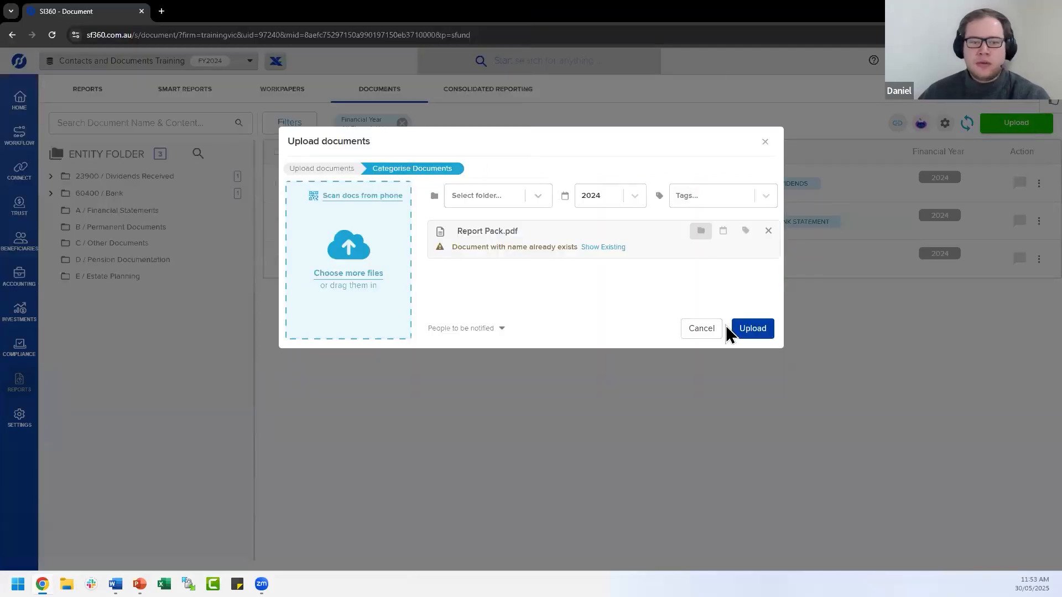
pyautogui.click(757, 332)
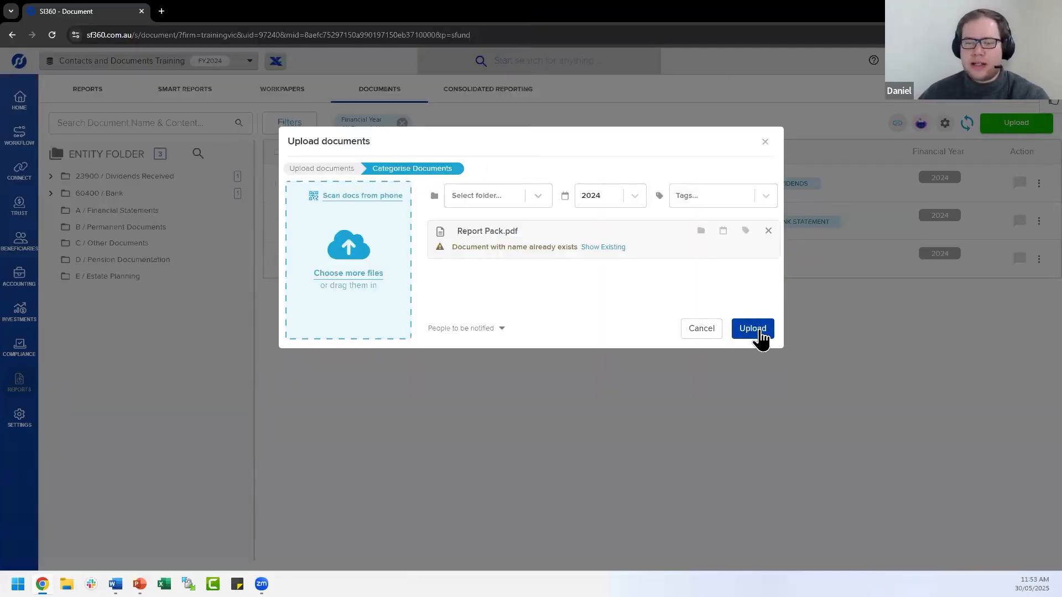
pyautogui.click(766, 145)
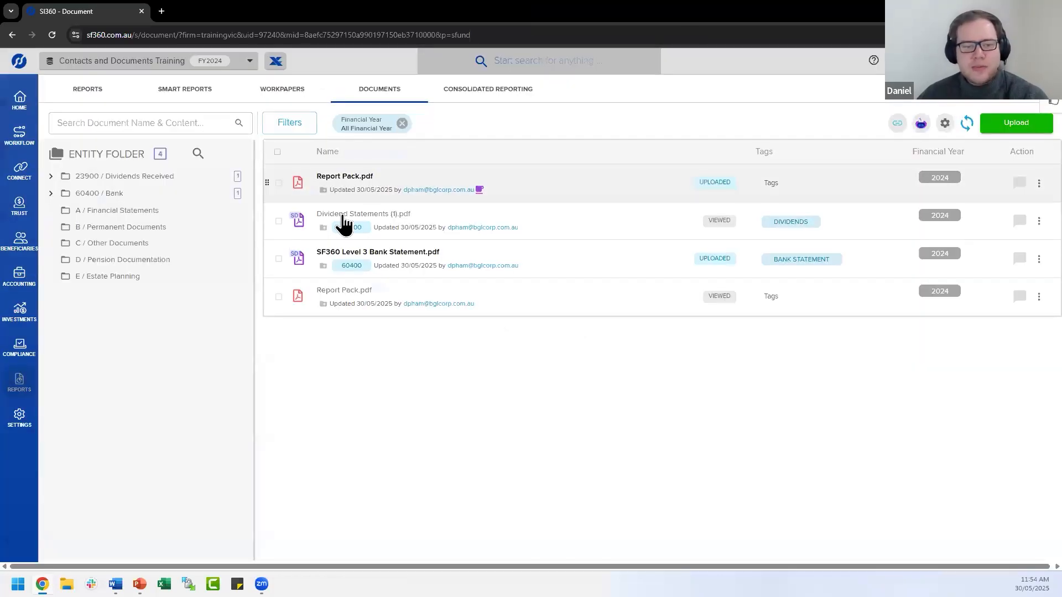
pyautogui.click(279, 297)
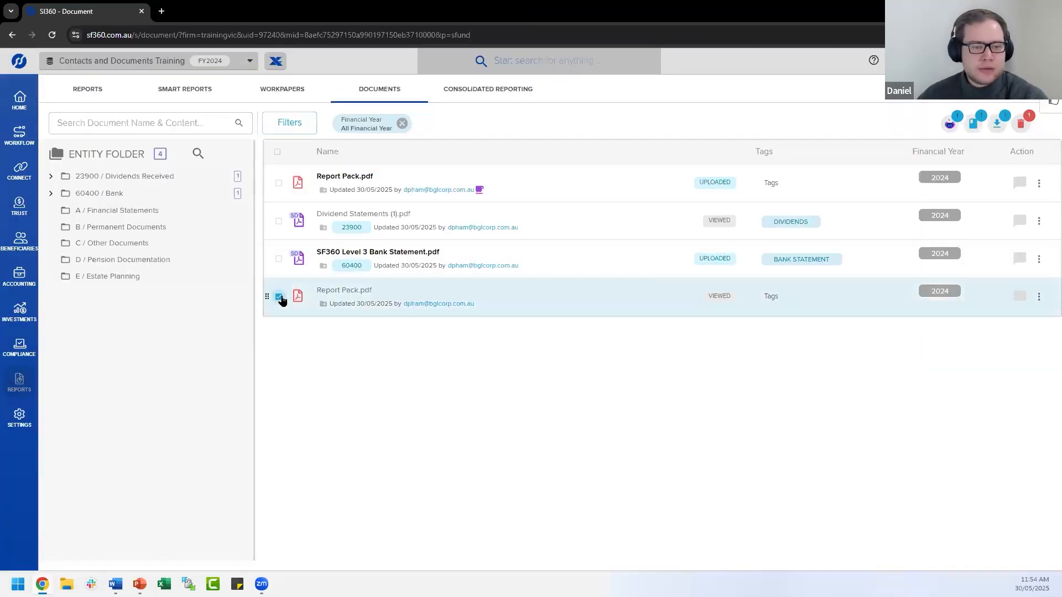
pyautogui.click(279, 297)
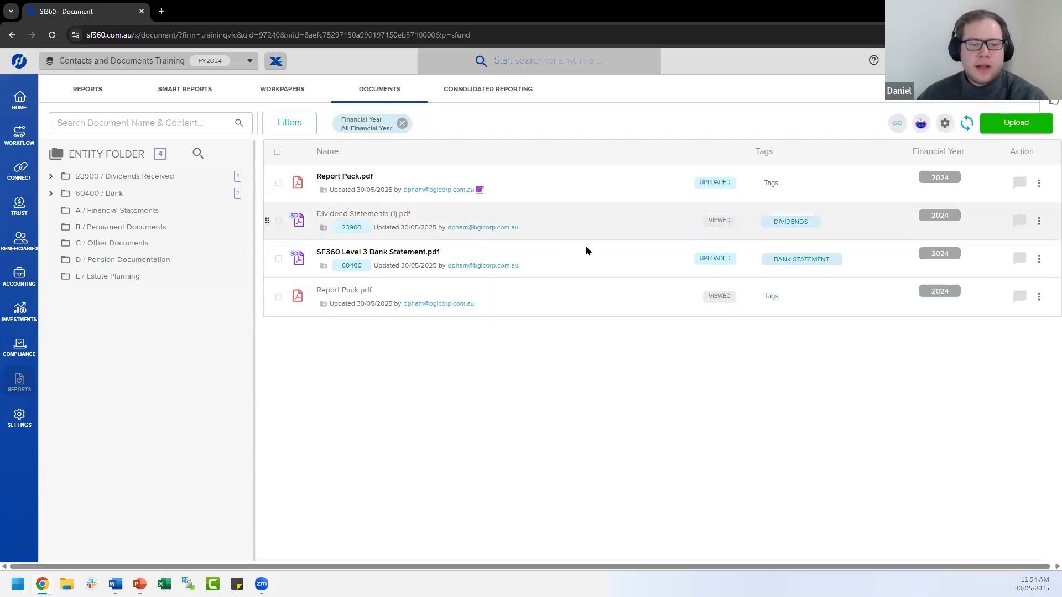
# - Open Dividend Statements (1).pdf for splitting and name the split for page 1 BHP Dividend
pyautogui.click(389, 212)
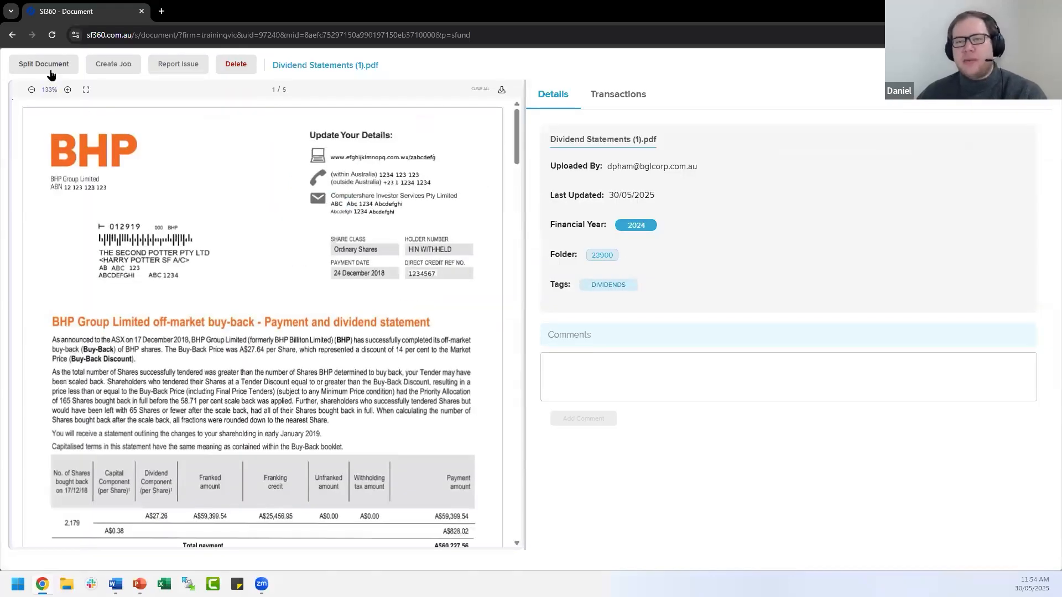
pyautogui.click(45, 65)
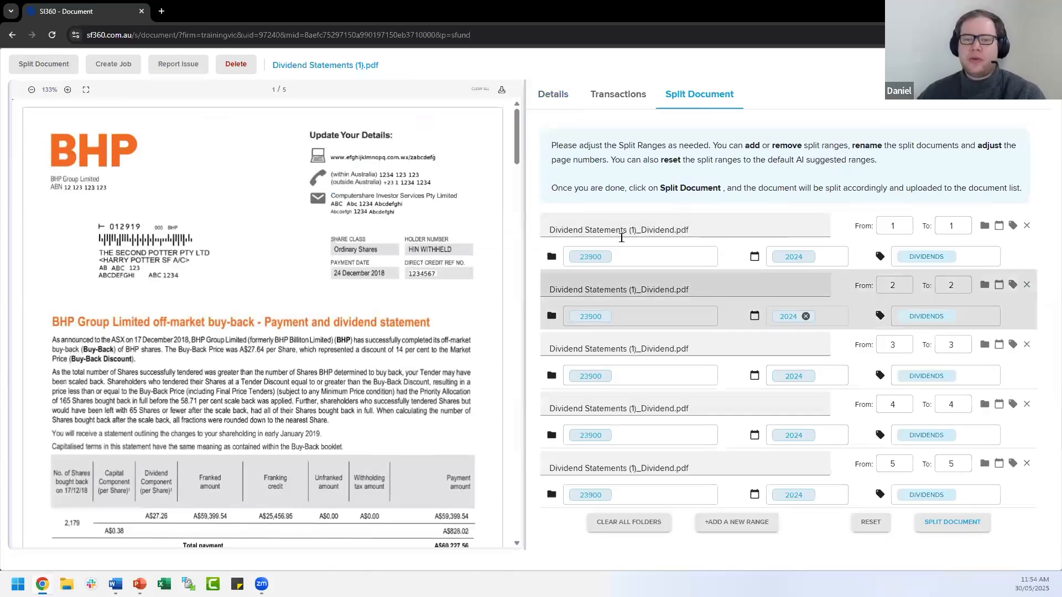
pyautogui.click(751, 230)
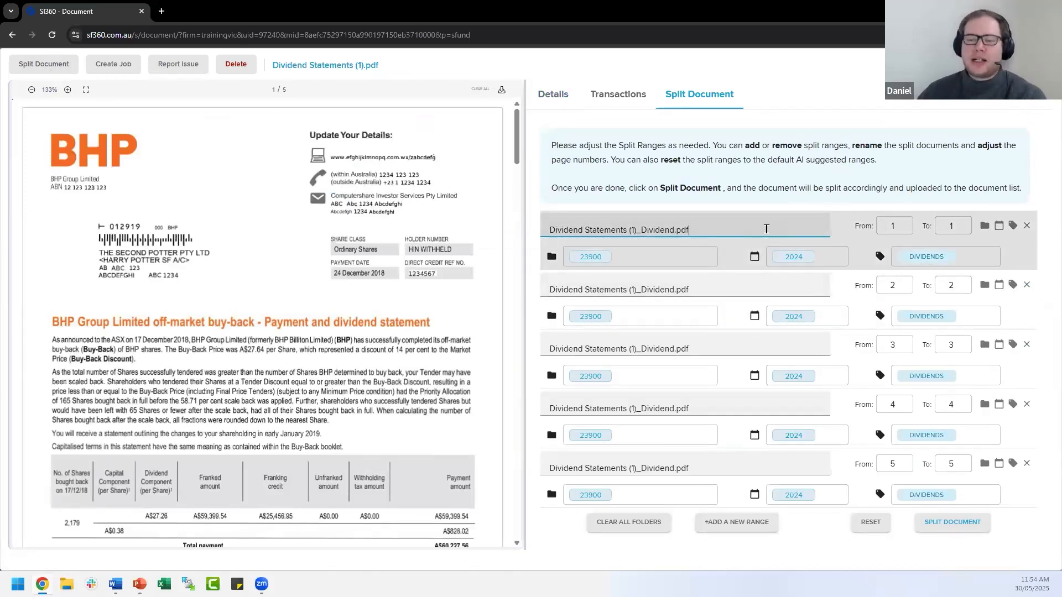
pyautogui.scroll(-1, 343, 318)
pyautogui.scroll(1, 342, 318)
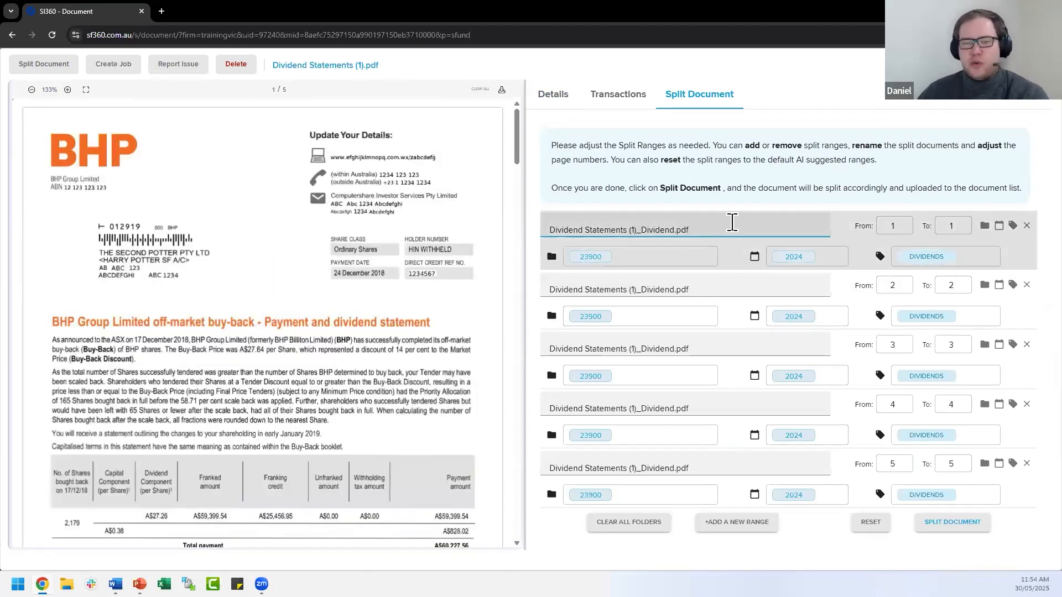
pyautogui.scroll(-2, 350, 333)
pyautogui.scroll(2, 357, 335)
pyautogui.scroll(-1, 324, 296)
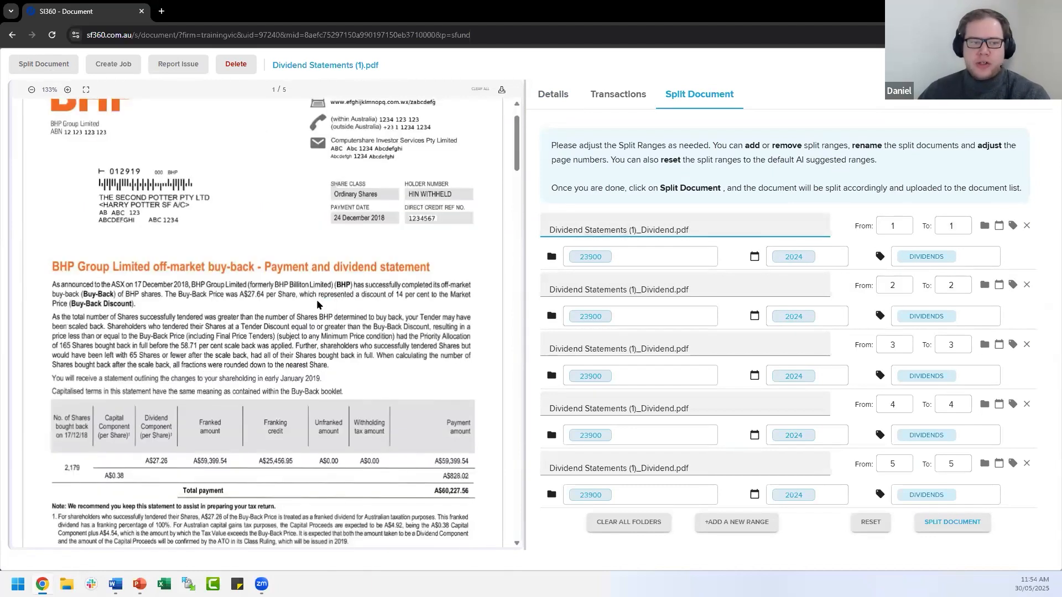
pyautogui.moveTo(548, 230); pyautogui.dragTo(926, 227)
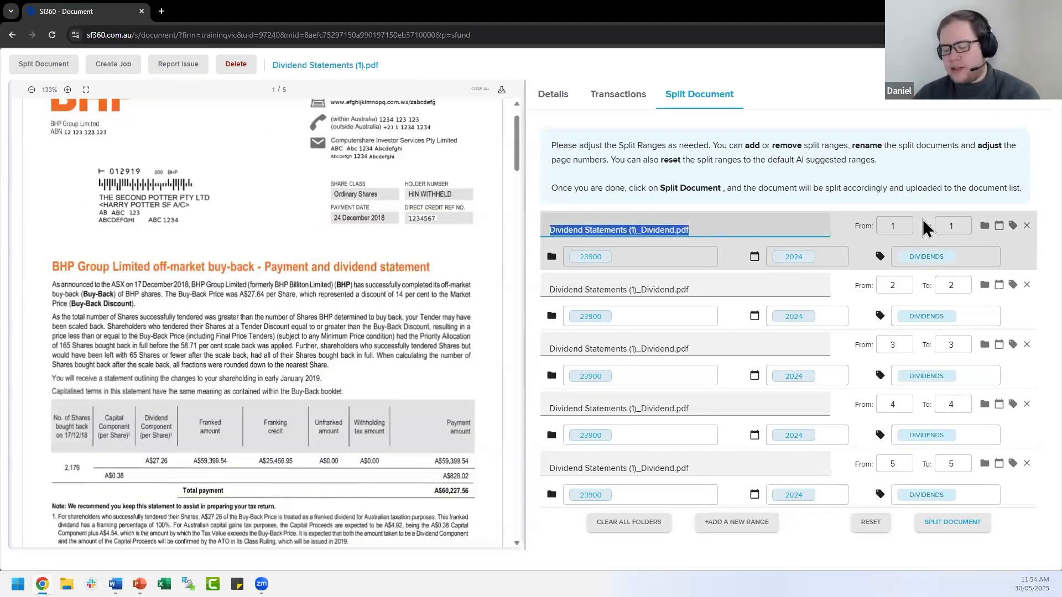
pyautogui.write('BHP Dividend')
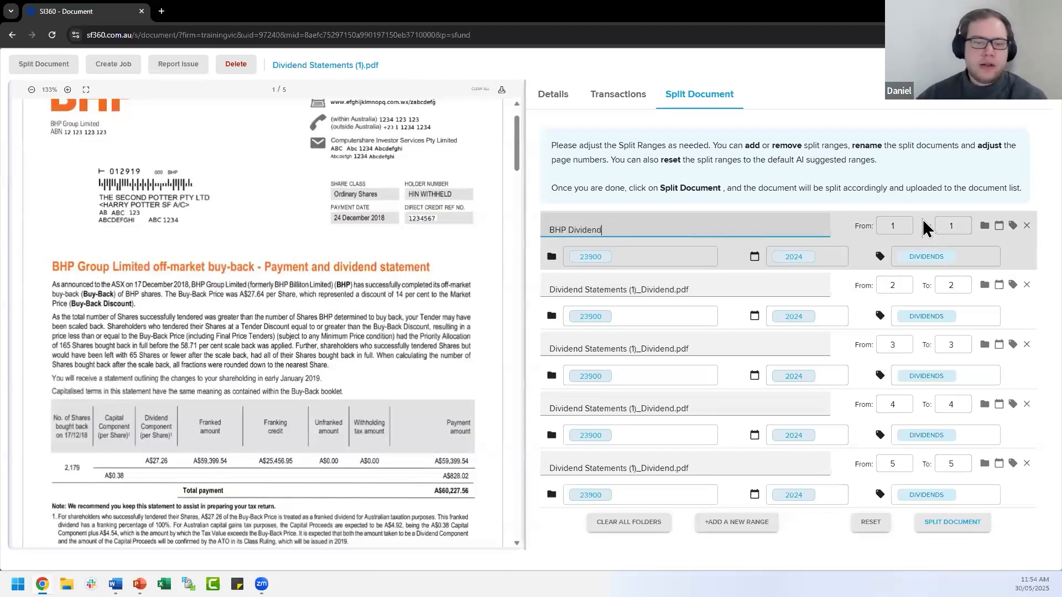
# - Name the split for page 2, the Fisher & Paykel statement, F&P Dividend
pyautogui.scroll(-4, 376, 299)
pyautogui.scroll(-8, 382, 298)
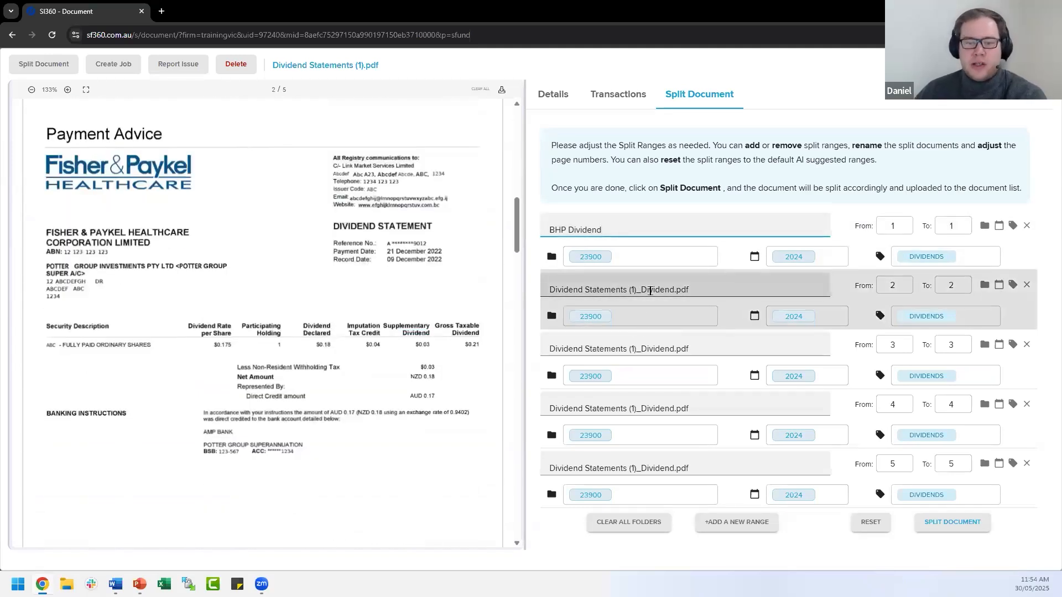
pyautogui.tripleClick(651, 290)
pyautogui.write('F&')
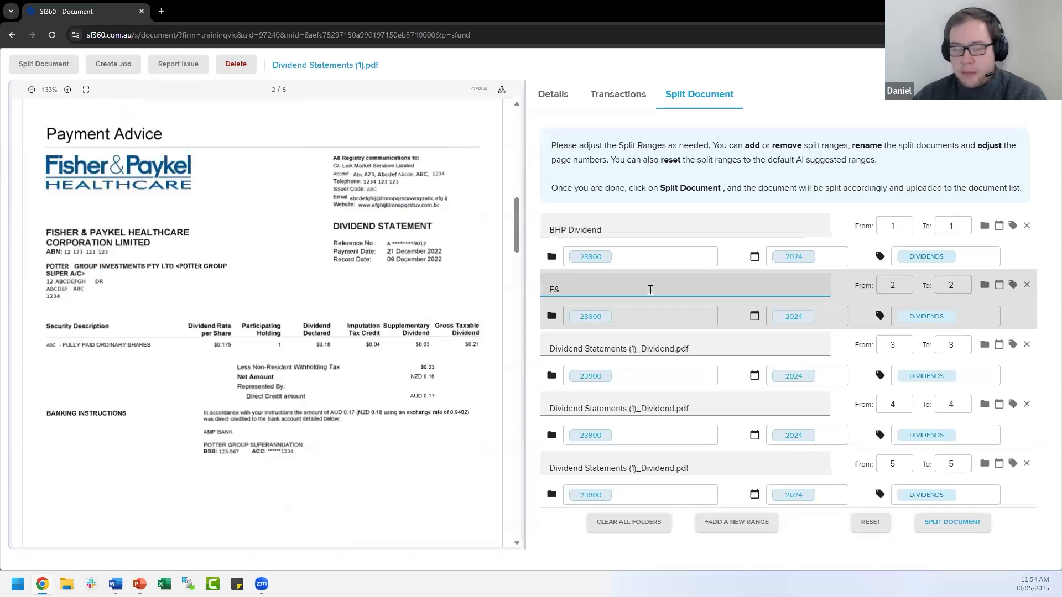
pyautogui.write('P Dividend')
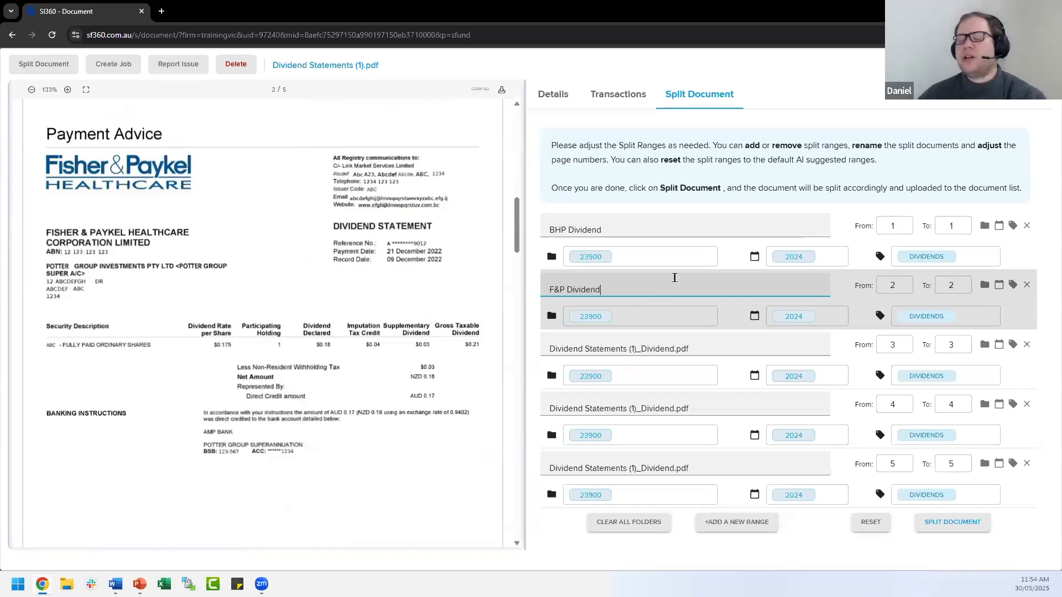
# - Look at the Rio Tinto statement and review the folder and financial year choices for the BHP Dividend split
pyautogui.scroll(-5, 434, 376)
pyautogui.scroll(-3, 434, 376)
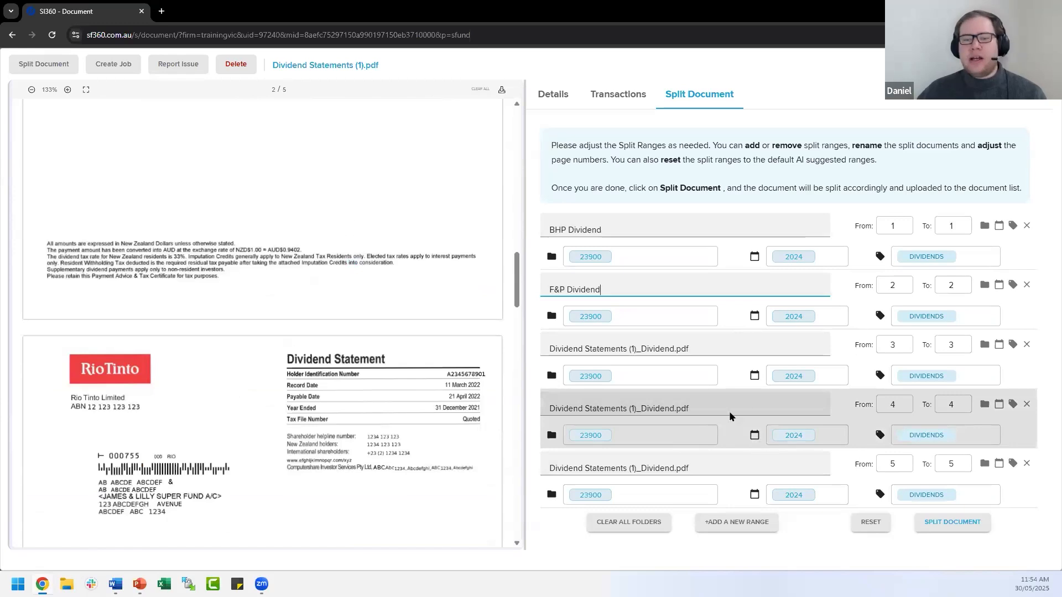
pyautogui.click(653, 257)
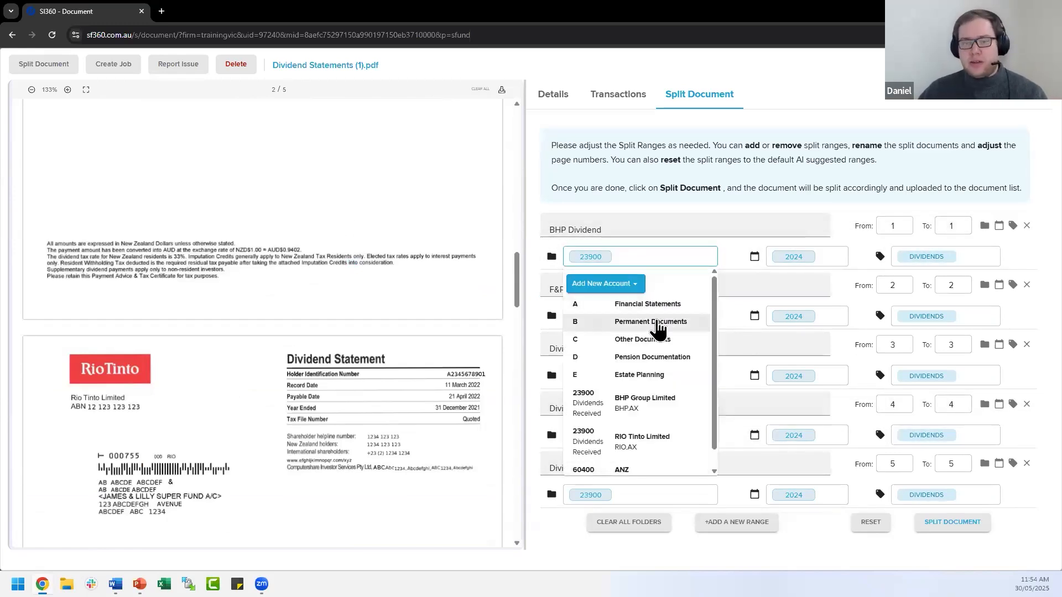
pyautogui.click(822, 261)
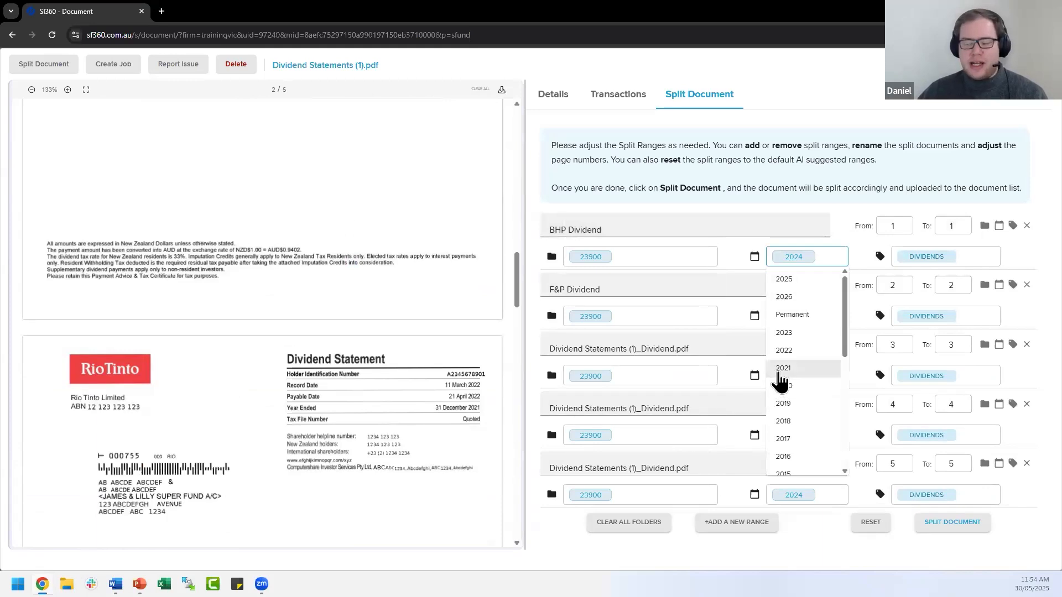
pyautogui.click(921, 132)
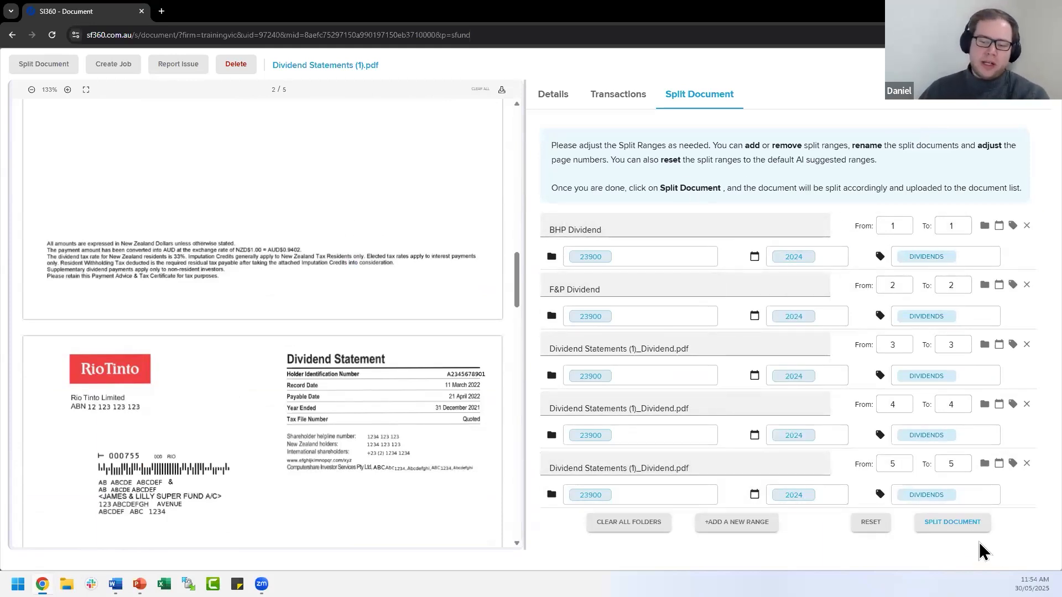
# - Split the dividend statements into the five single-page documents and refresh the documents list
pyautogui.click(964, 528)
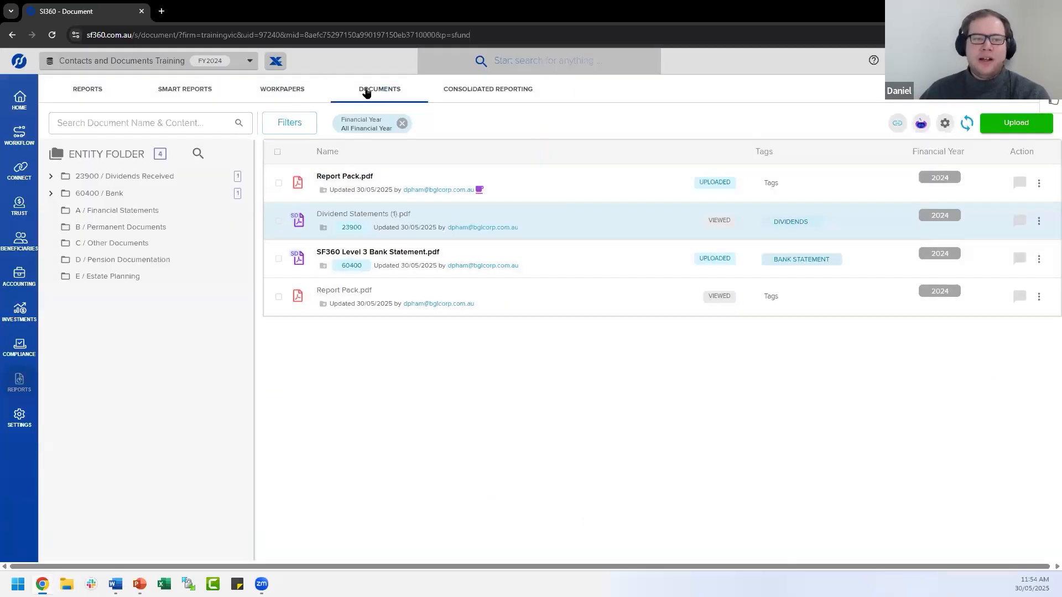
pyautogui.click(366, 92)
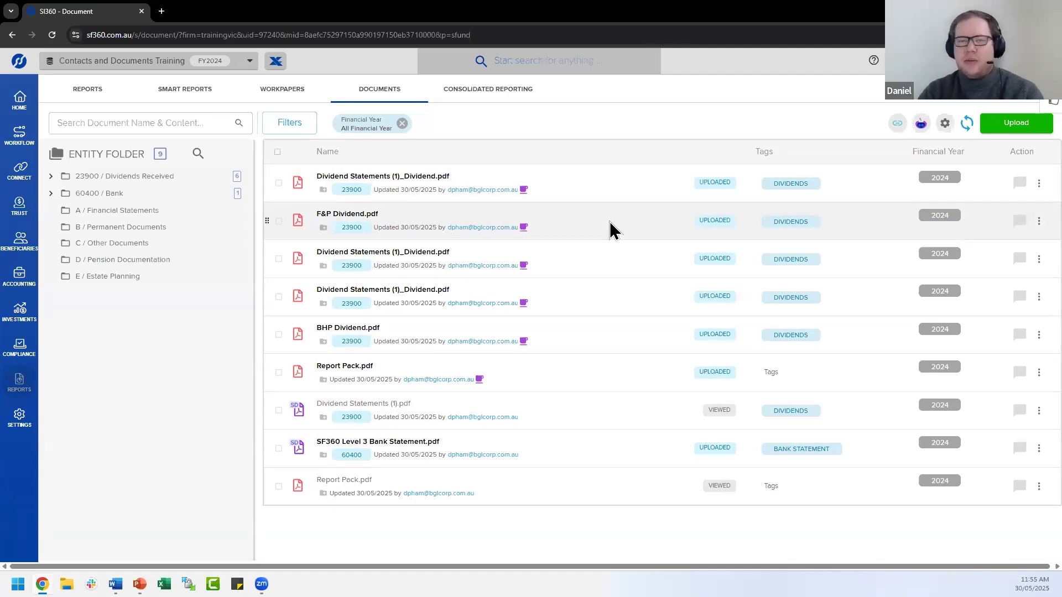
pyautogui.click(362, 98)
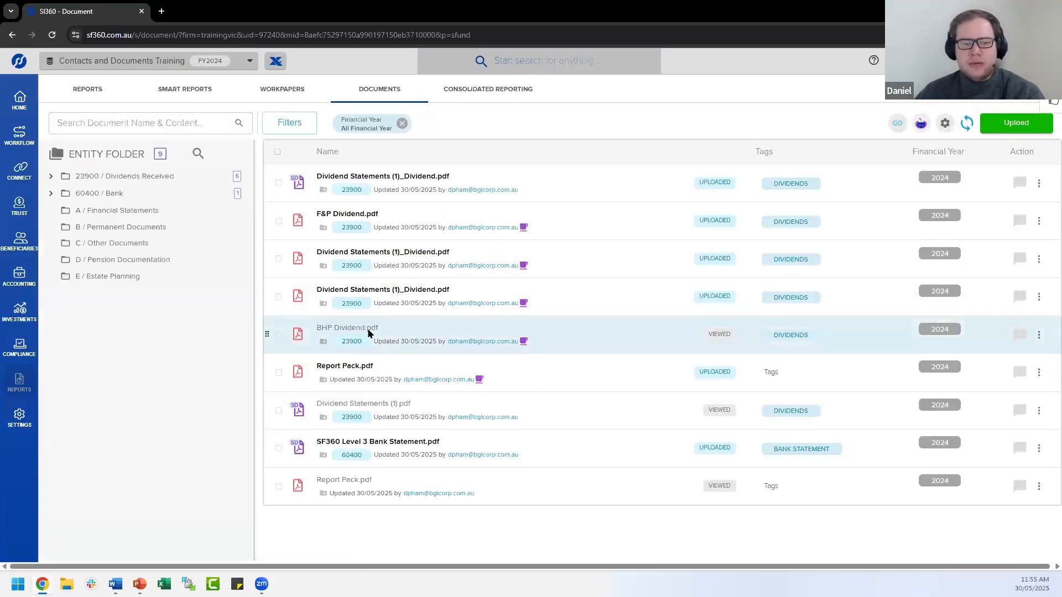
# - Check the transaction data of BHP Dividend.pdf, close the document and reload the documents page
pyautogui.click(366, 330)
pyautogui.click(626, 101)
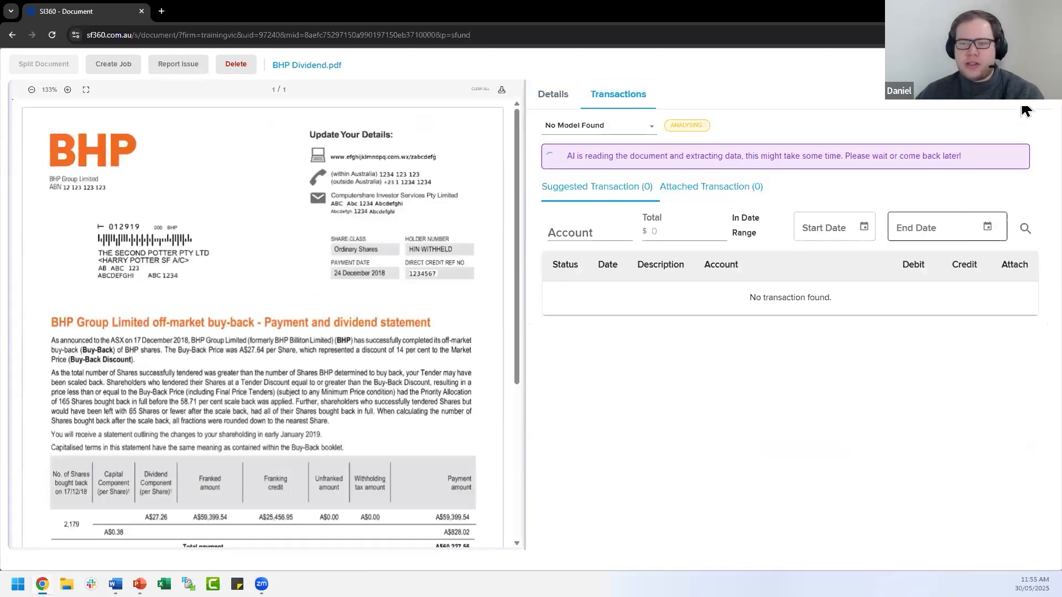
pyautogui.click(1041, 65)
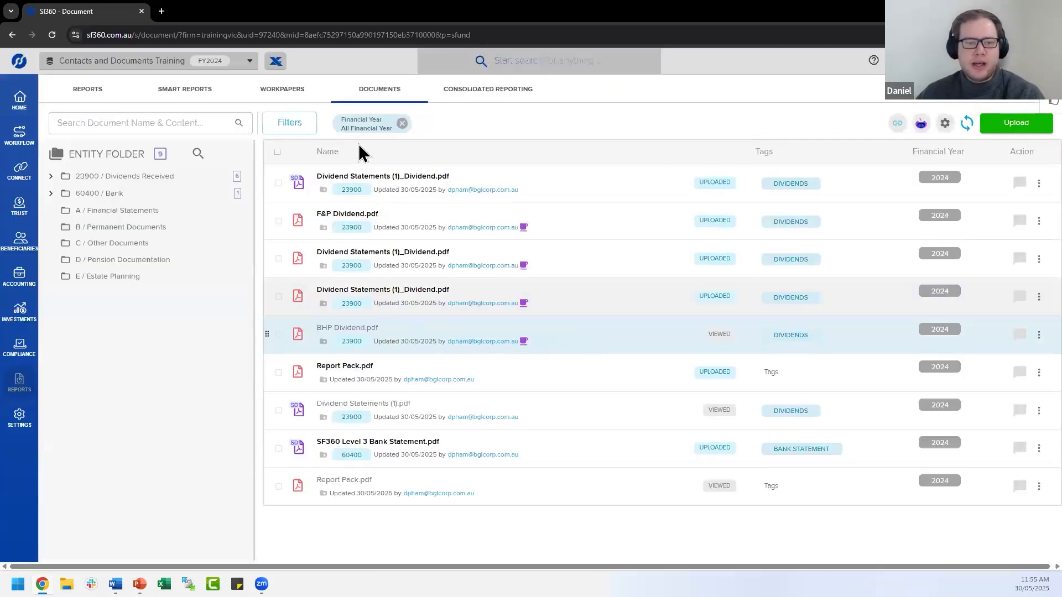
pyautogui.click(52, 35)
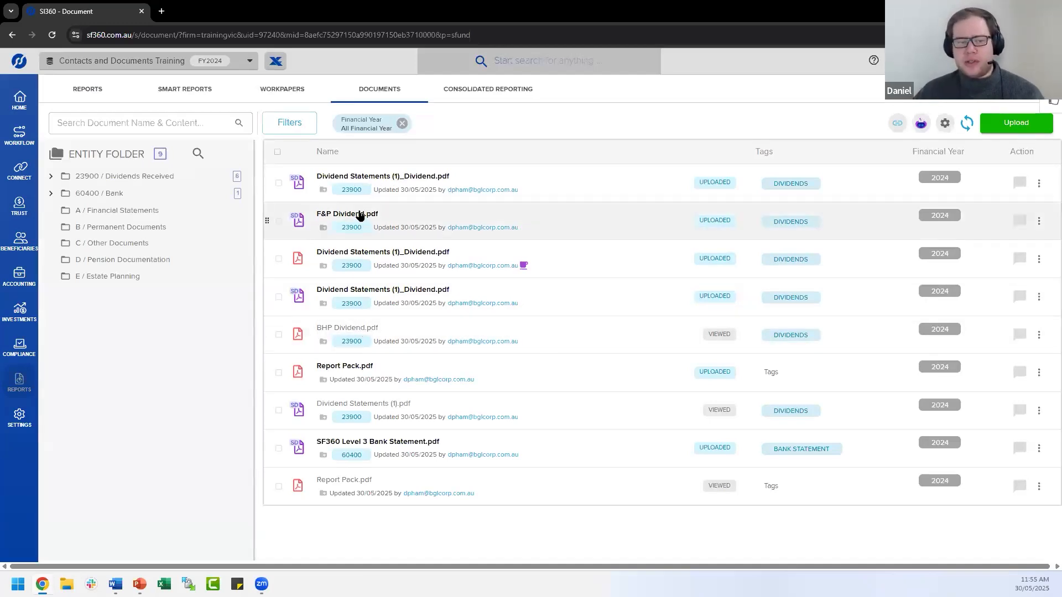
# - Open F&P Dividend.pdf and review its extracted dividend payment and tax details against the statement
pyautogui.click(467, 229)
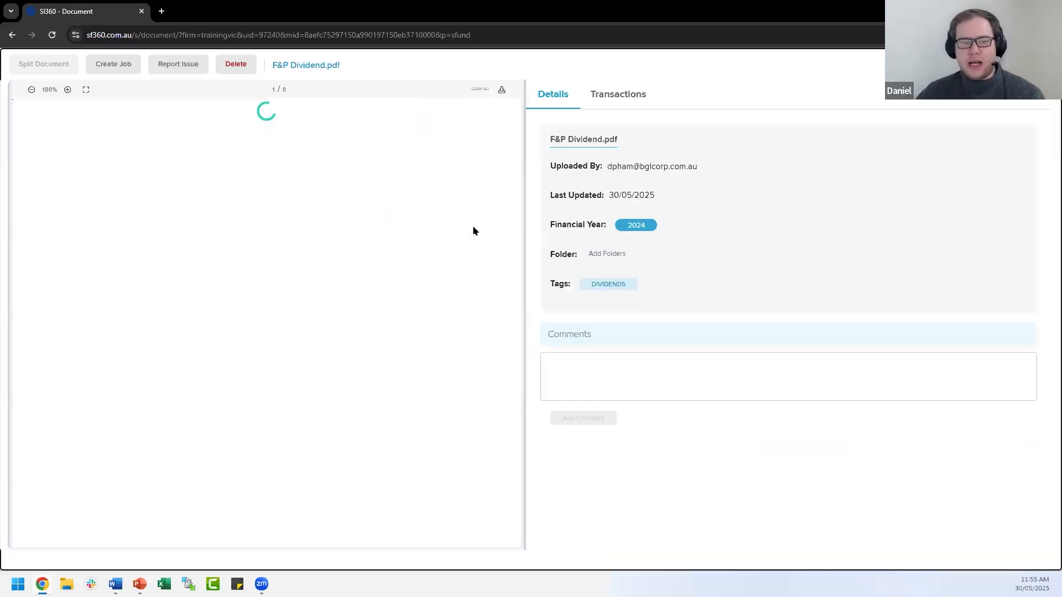
pyautogui.click(609, 123)
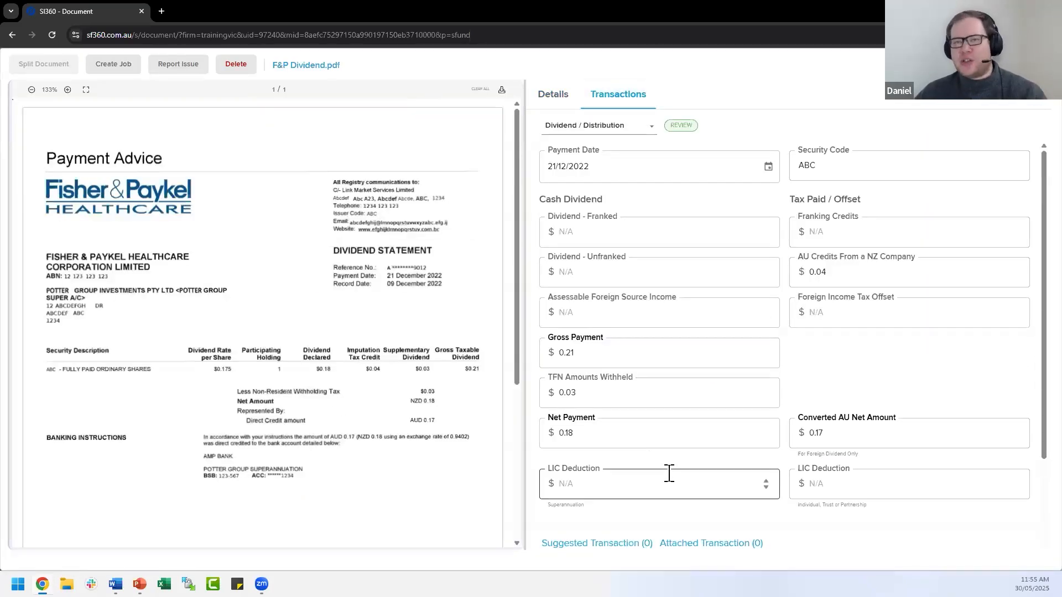
pyautogui.scroll(-2, 706, 390)
pyautogui.scroll(2, 700, 404)
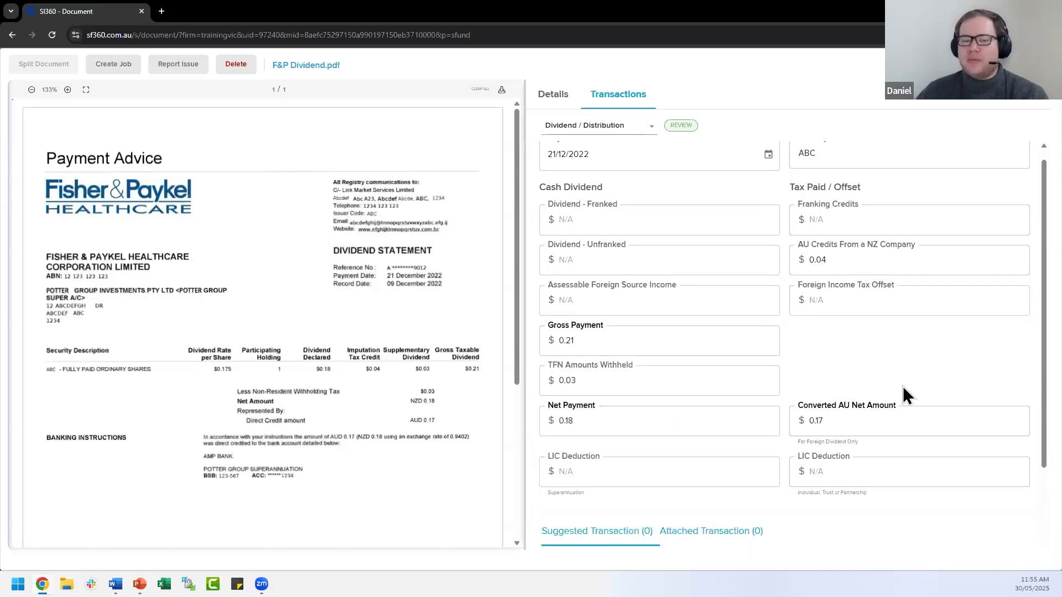
pyautogui.click(662, 422)
pyautogui.press('Tab')
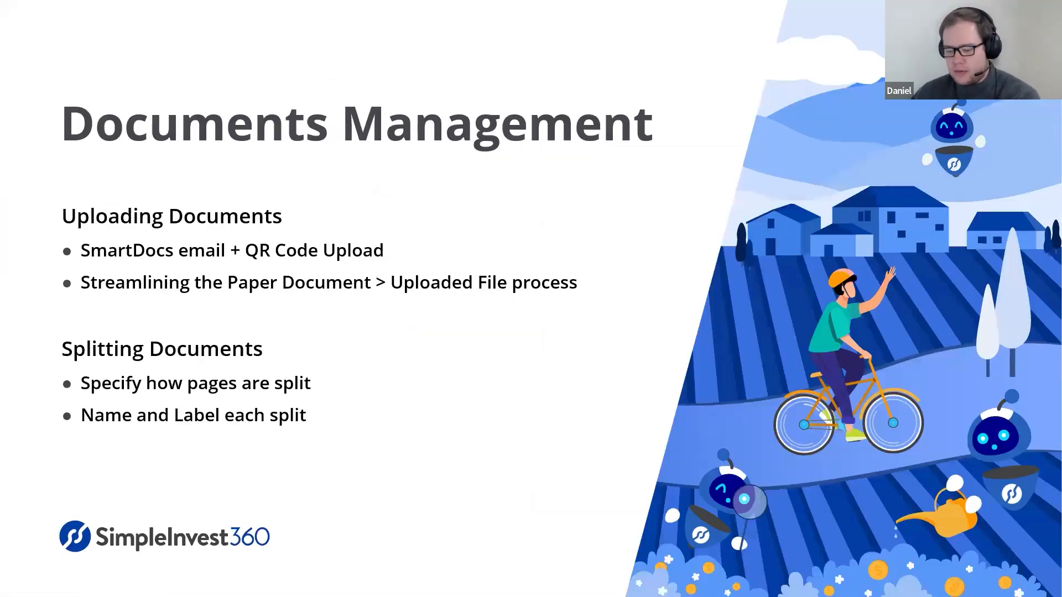
# - Switch back to the browser, go to sso.bgl360.com.au and continue with the BGL Vic Training firm
pyautogui.hotkey('alt', 'Tab')
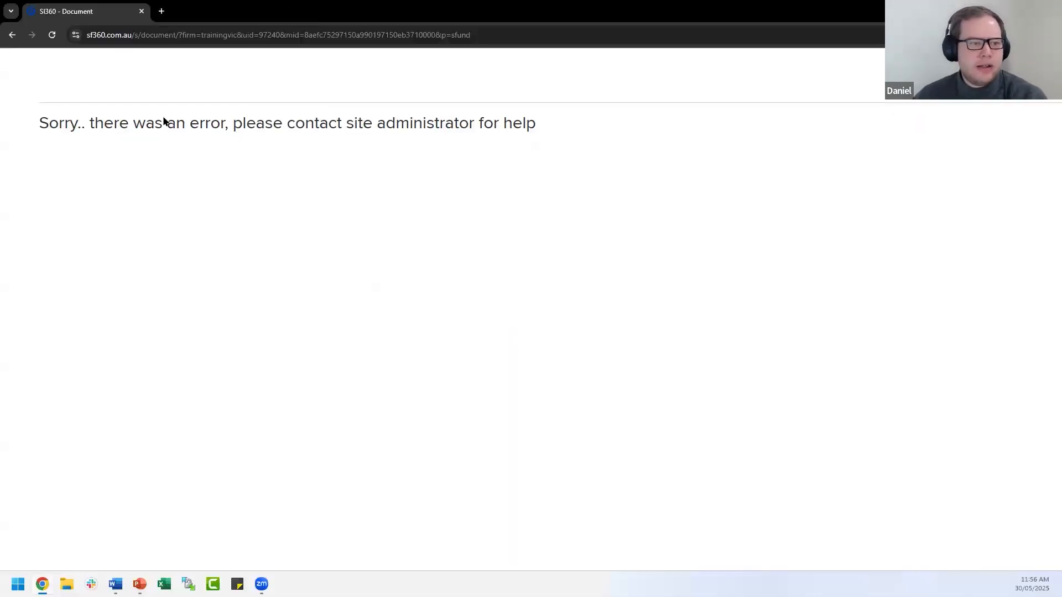
pyautogui.click(143, 40)
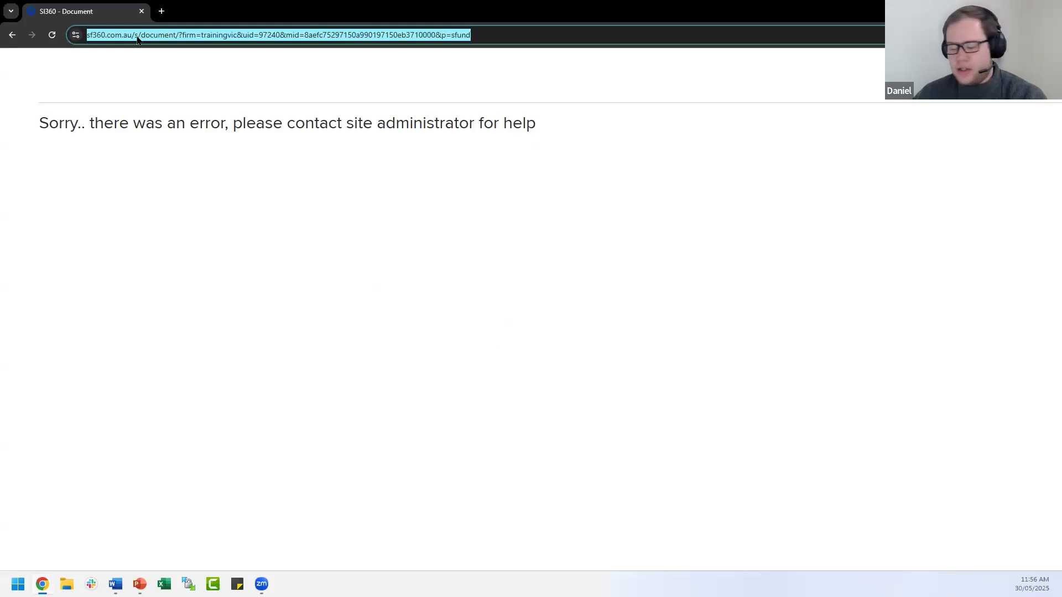
pyautogui.write('sso')
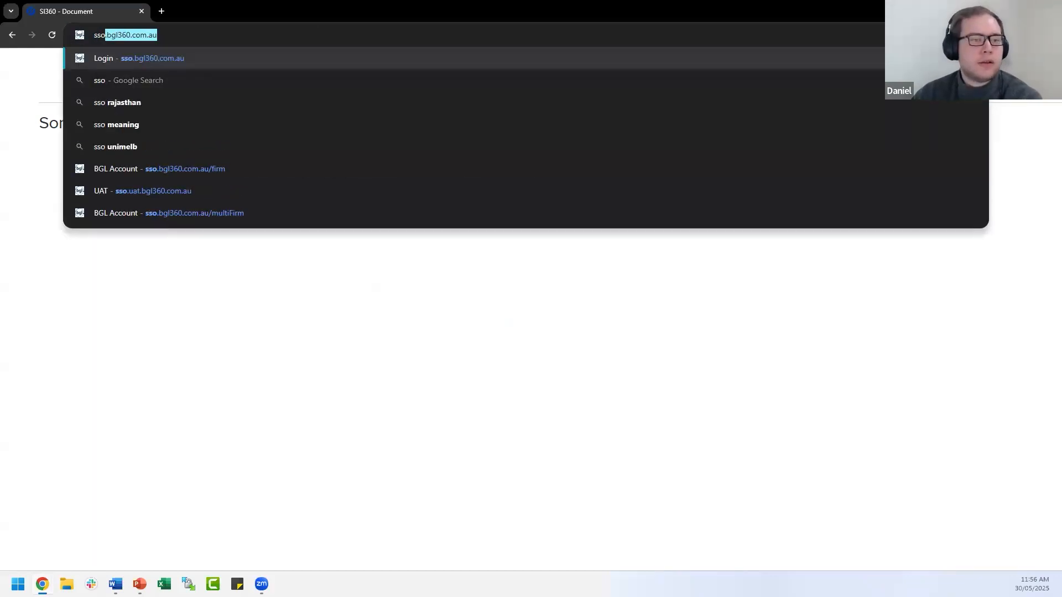
pyautogui.press('Return')
pyautogui.click(528, 207)
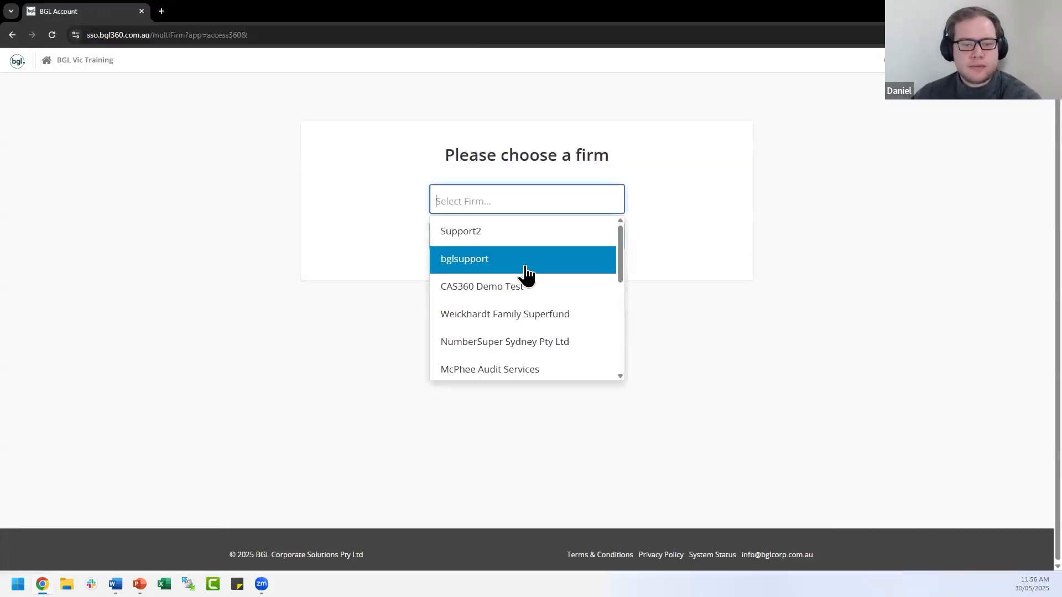
pyautogui.click(525, 240)
pyautogui.click(606, 236)
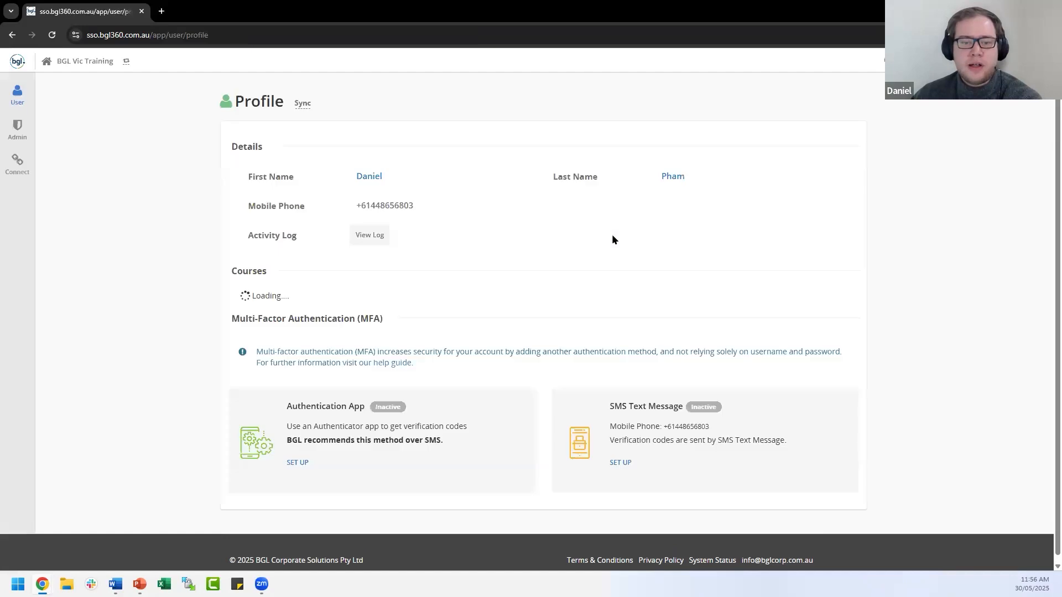
# - Launch Simple Fund 360 from the BGL account page and close the account's browser tab
pyautogui.click(941, 61)
pyautogui.click(940, 120)
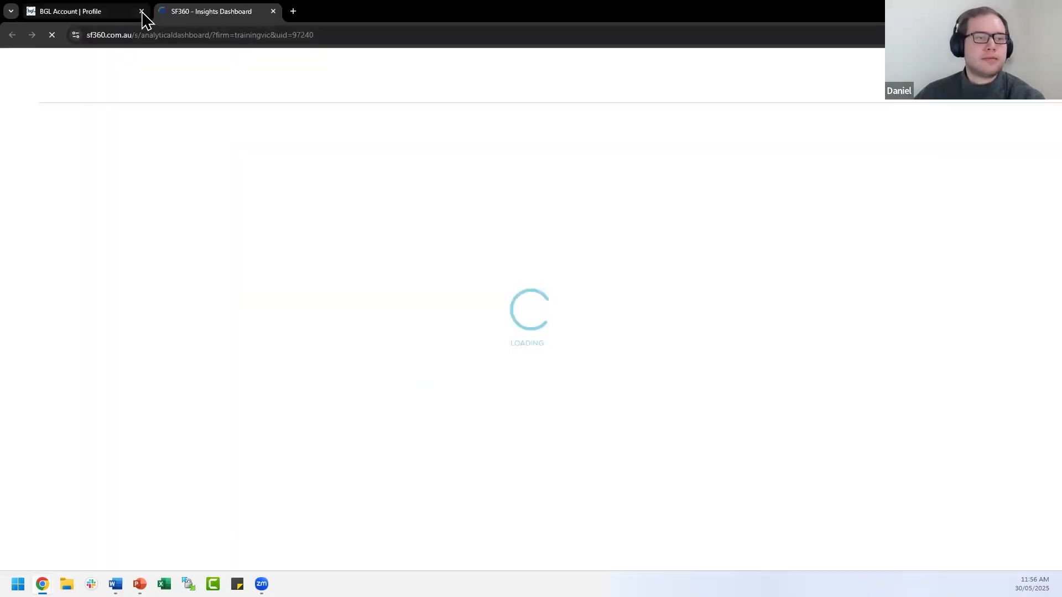
pyautogui.click(141, 11)
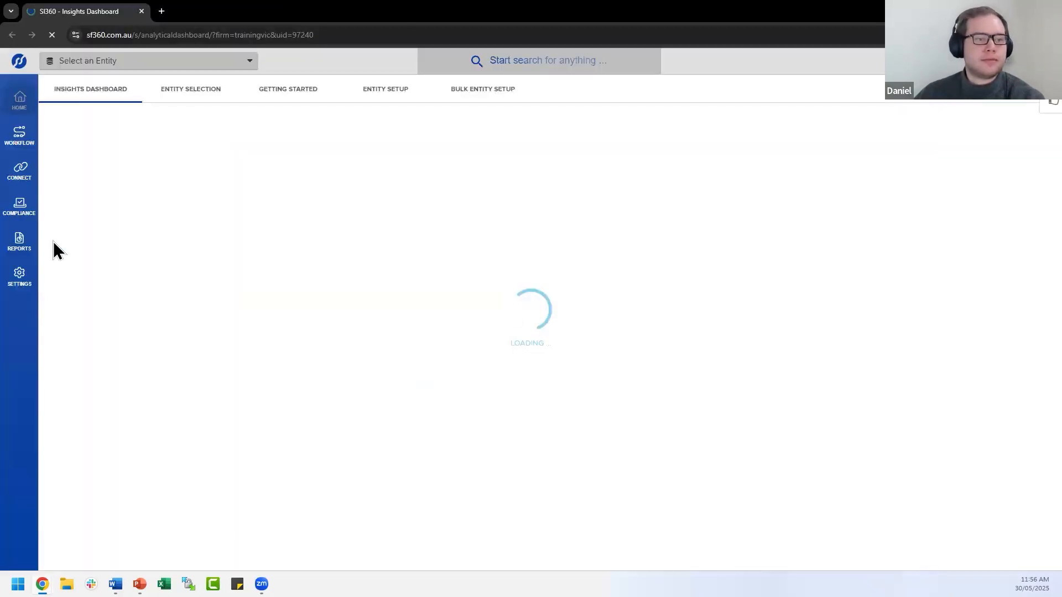
# - Go to the documents of the Contacts and Documents Training entity and open BHP Dividend.pdf
pyautogui.click(372, 175)
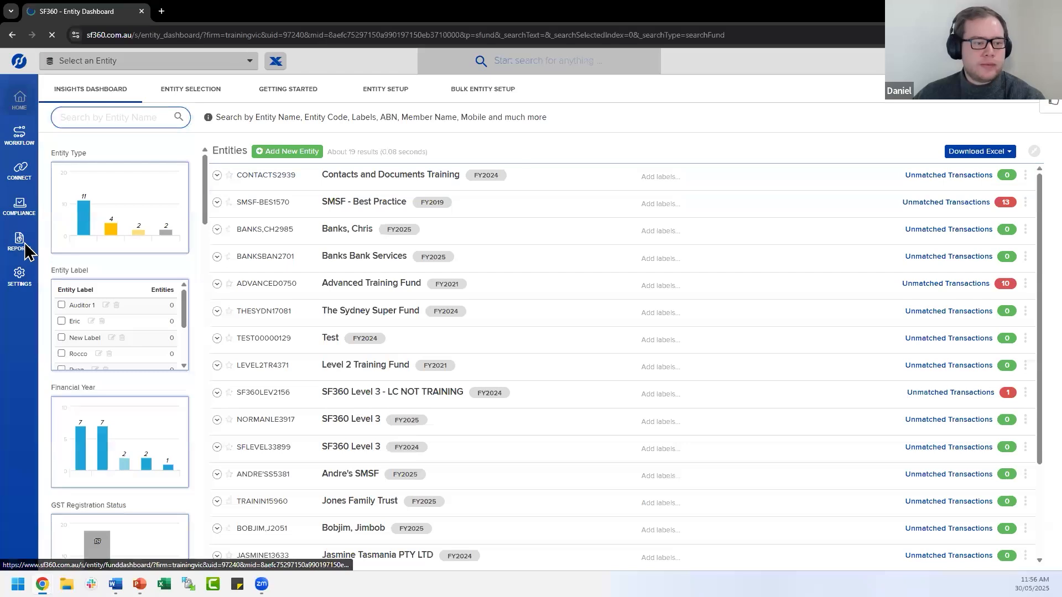
pyautogui.moveTo(19, 380)
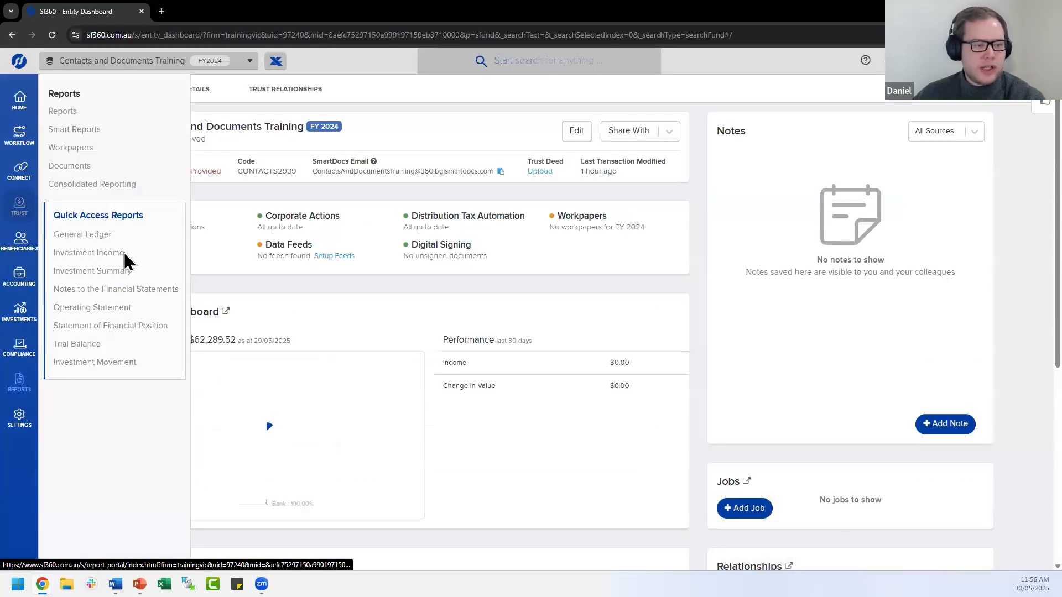
pyautogui.click(90, 166)
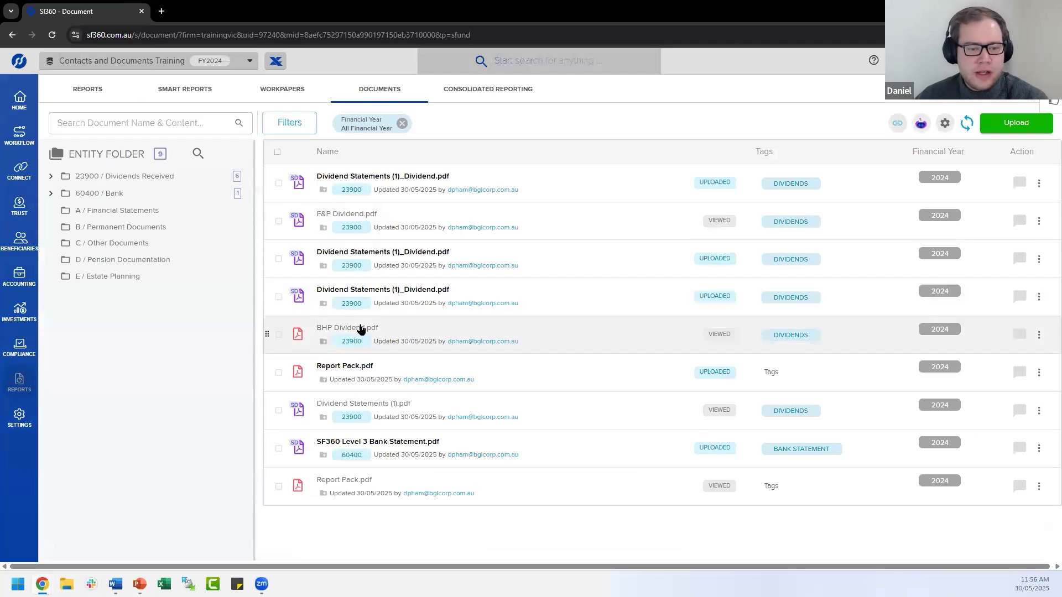
pyautogui.click(684, 326)
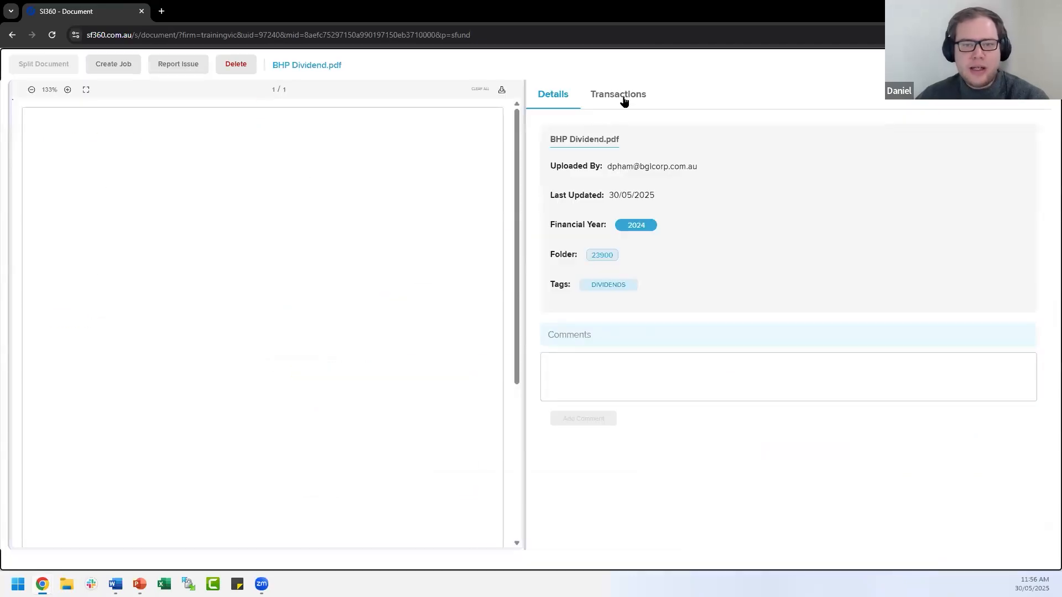
# - Process BHP Dividend.pdf with the Dividend / Distribution model for its transactions and close the document
pyautogui.click(634, 98)
pyautogui.click(620, 126)
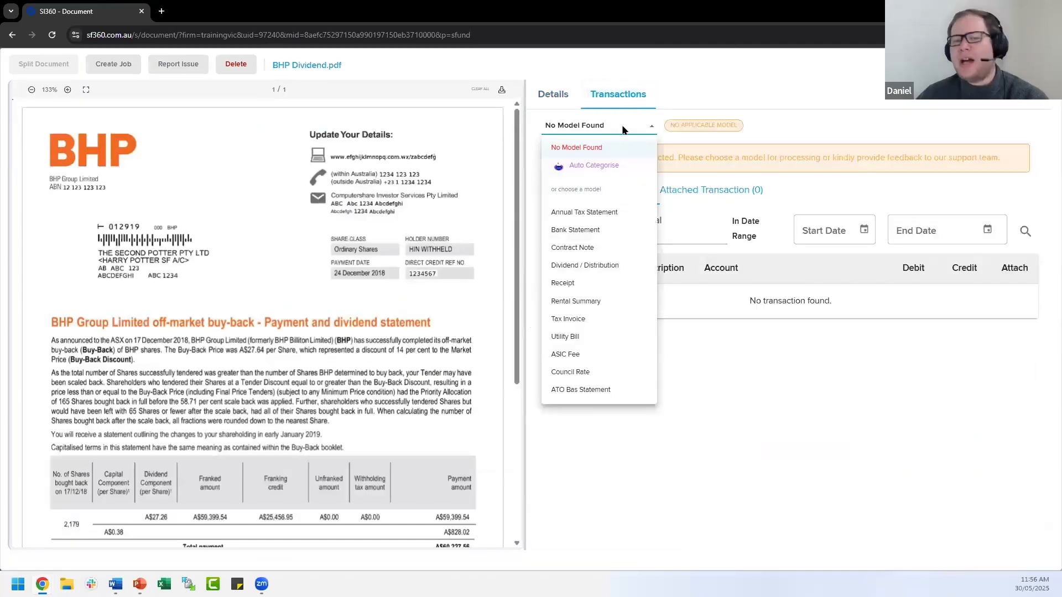
pyautogui.click(605, 267)
pyautogui.click(701, 428)
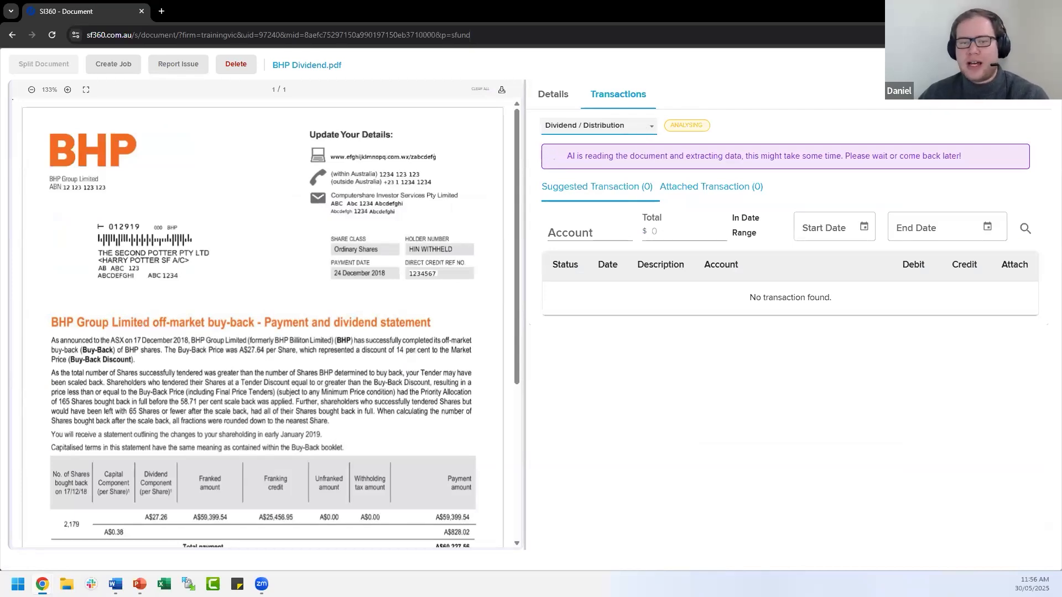
pyautogui.click(1038, 64)
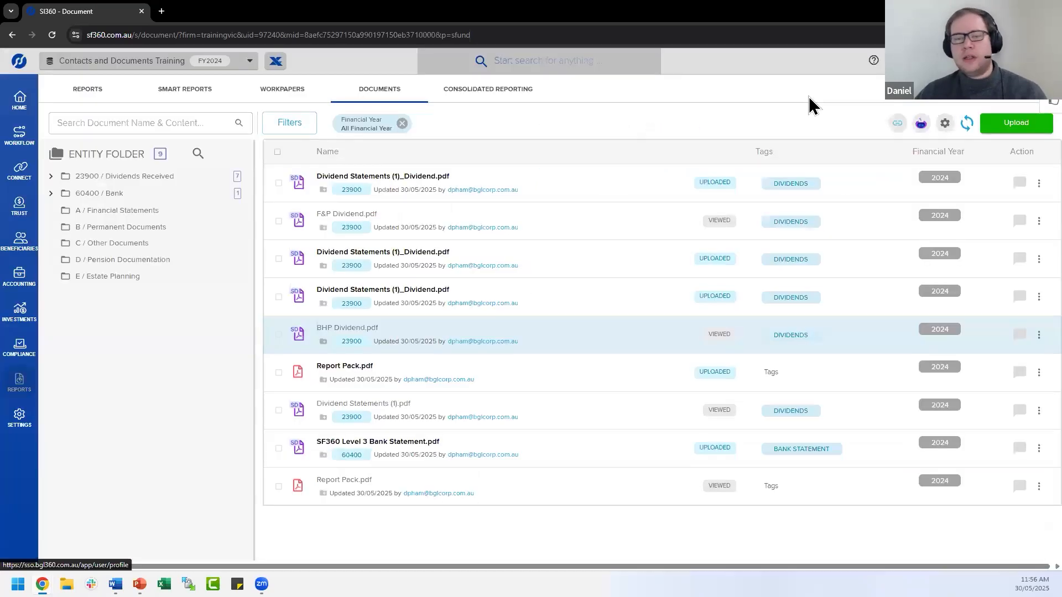
# - Reopen BHP Dividend.pdf and search for suggested transactions matching the BHP dividend
pyautogui.click(383, 321)
pyautogui.click(629, 100)
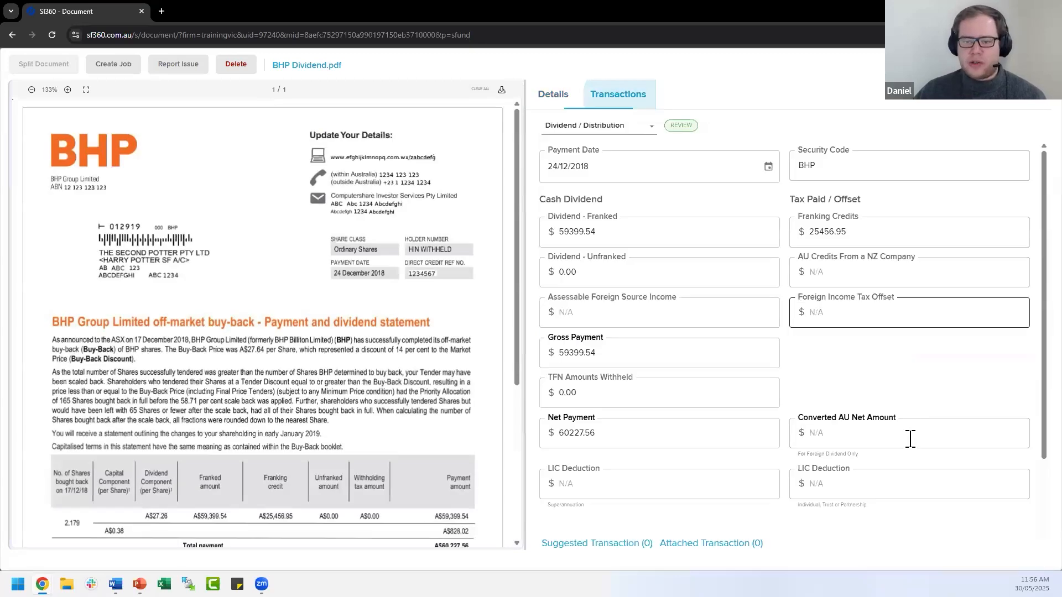
pyautogui.scroll(-3, 858, 433)
pyautogui.moveTo(940, 460); pyautogui.dragTo(836, 452)
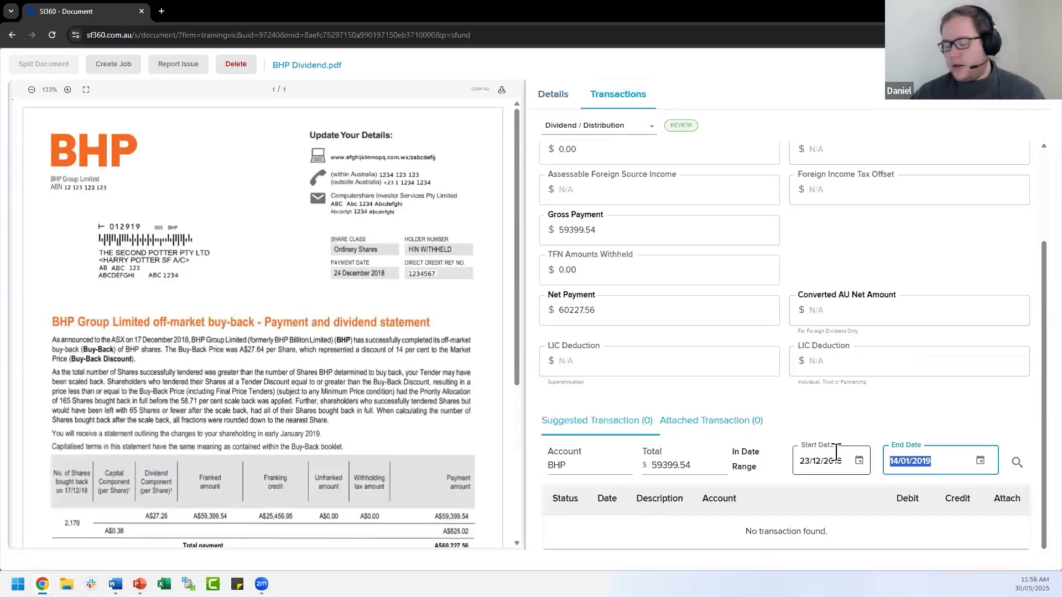
pyautogui.click(1016, 462)
pyautogui.scroll(-1, 846, 404)
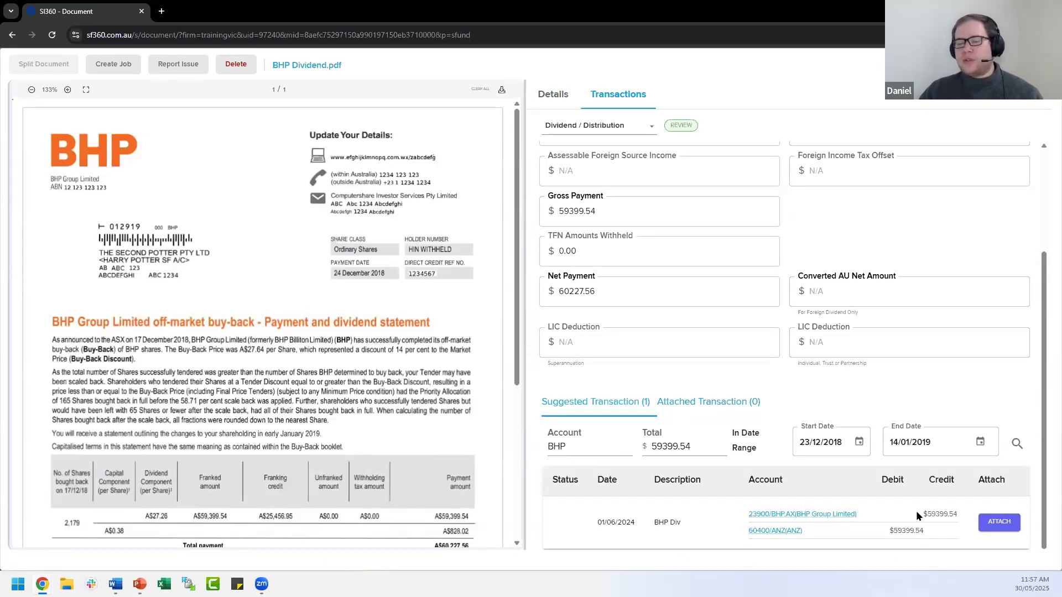
# - Attach the suggested BHP Div transaction dated 01/06/2024 to BHP Dividend.pdf and close the document
pyautogui.doubleClick(936, 511)
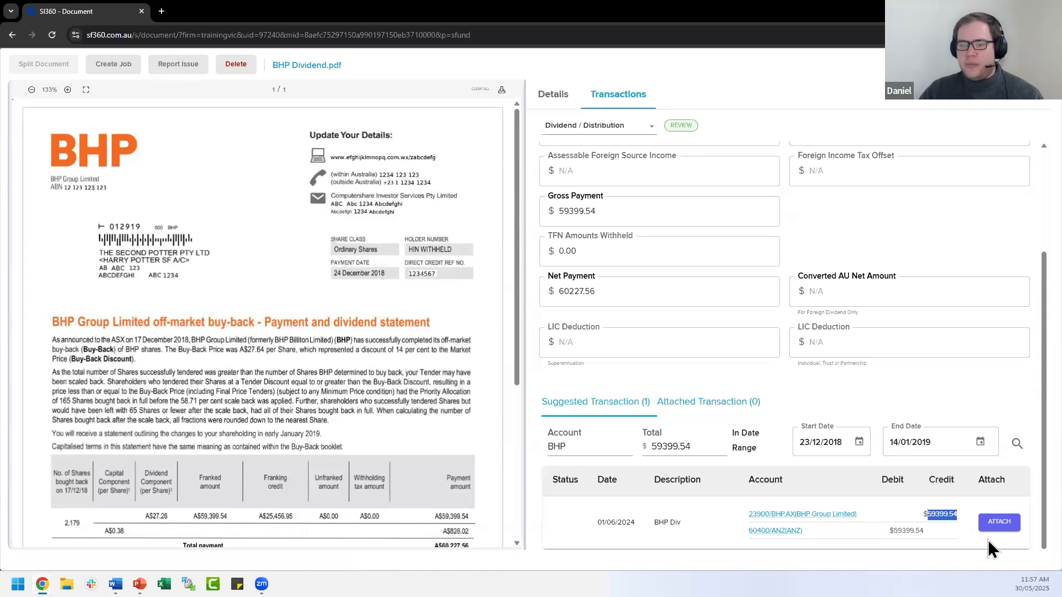
pyautogui.click(1002, 528)
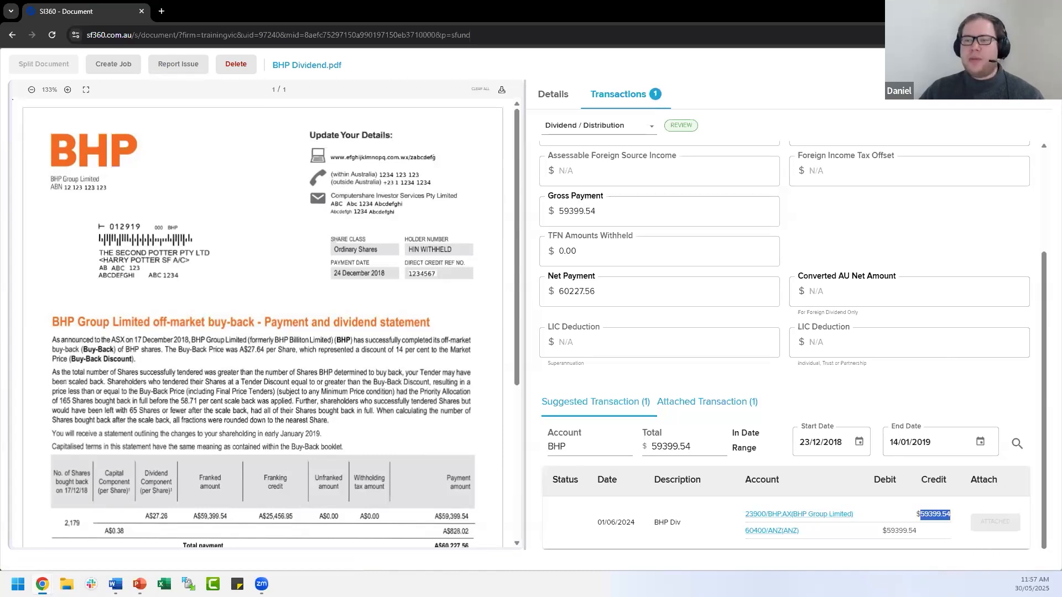
pyautogui.click(1038, 64)
# - Open the BHP Div journal from the transaction list and check which documents are attached to it
pyautogui.moveTo(21, 291)
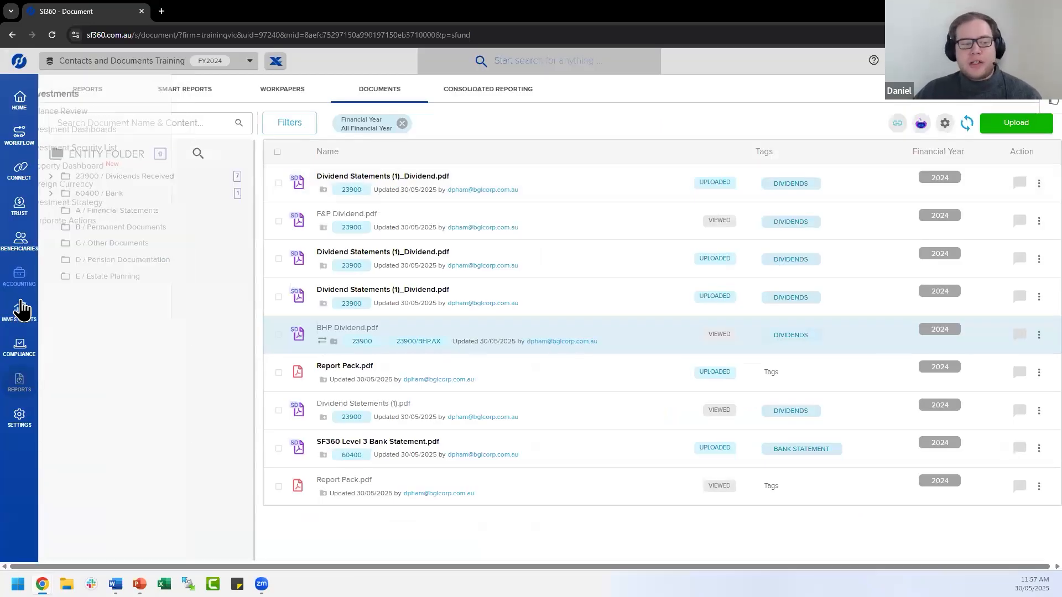
pyautogui.click(96, 117)
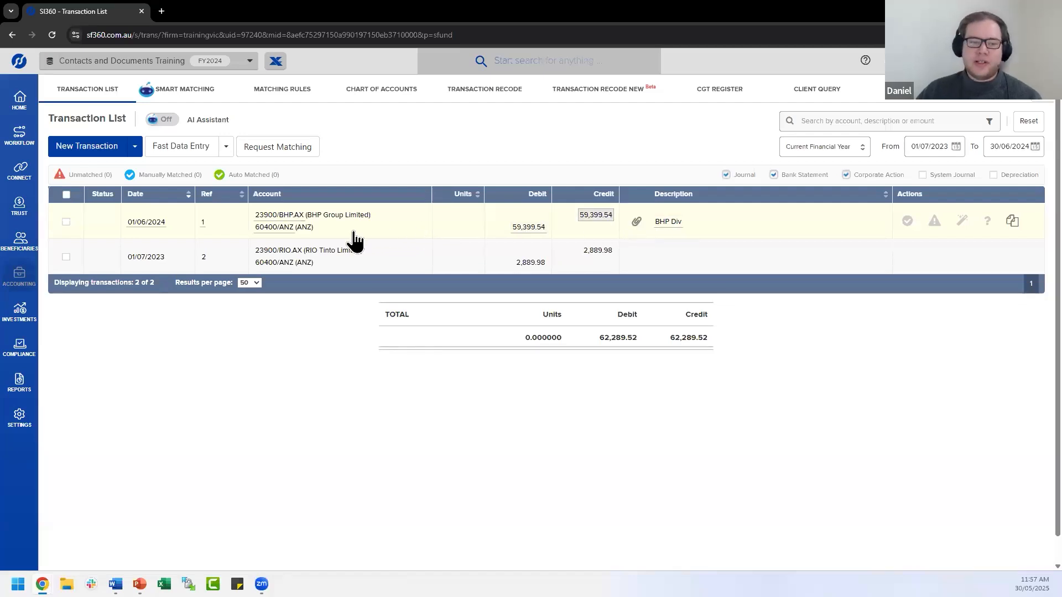
pyautogui.click(385, 231)
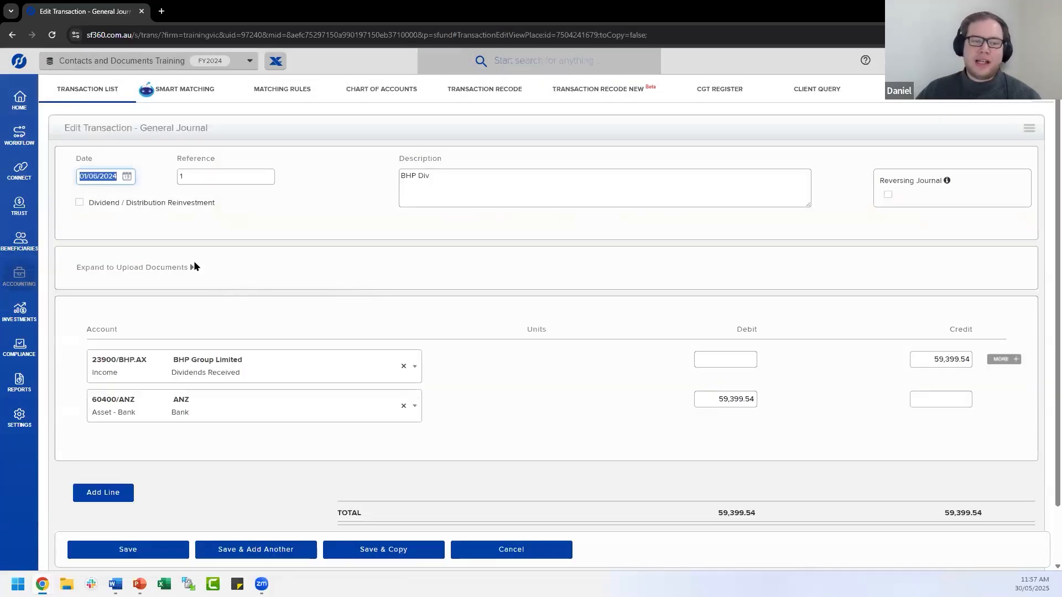
pyautogui.click(189, 270)
pyautogui.moveTo(486, 277); pyautogui.dragTo(505, 302)
pyautogui.click(473, 341)
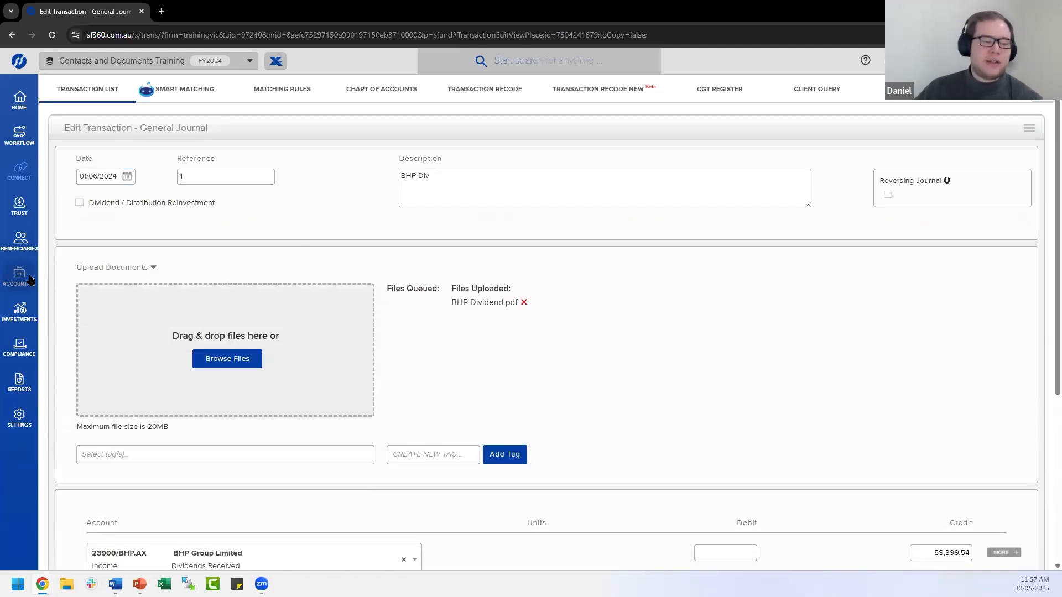
# - Return to the entity's documents by way of its reports and open the unviewed Report Pack.pdf
pyautogui.click(20, 381)
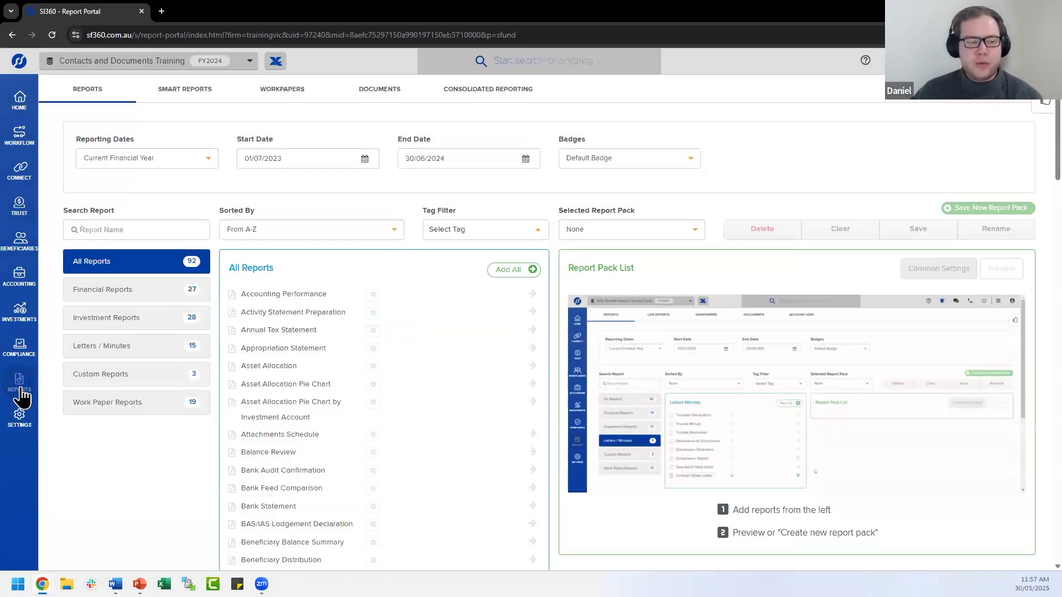
pyautogui.moveTo(23, 395)
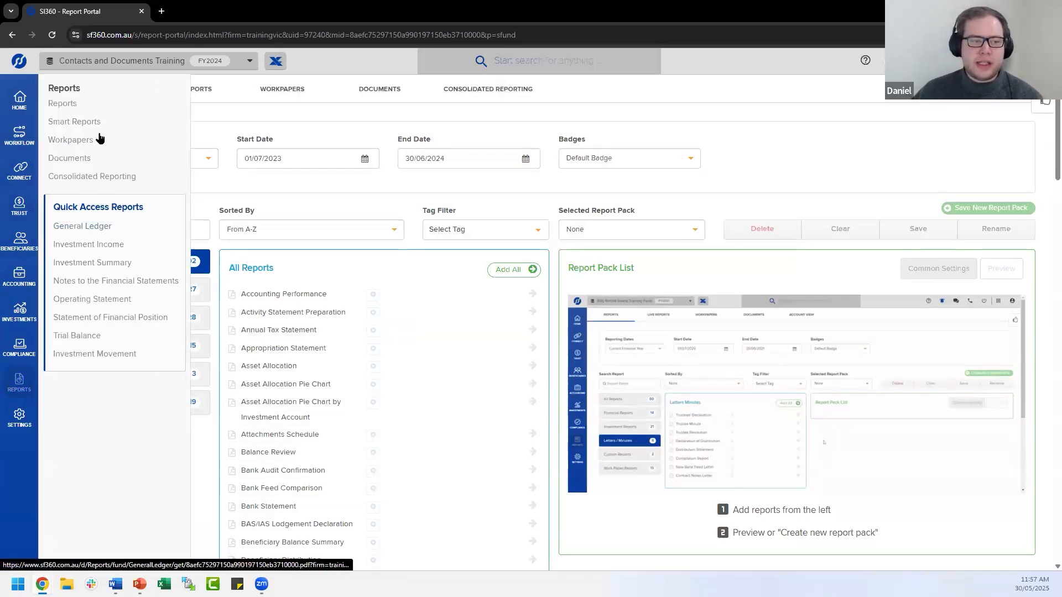
pyautogui.click(94, 109)
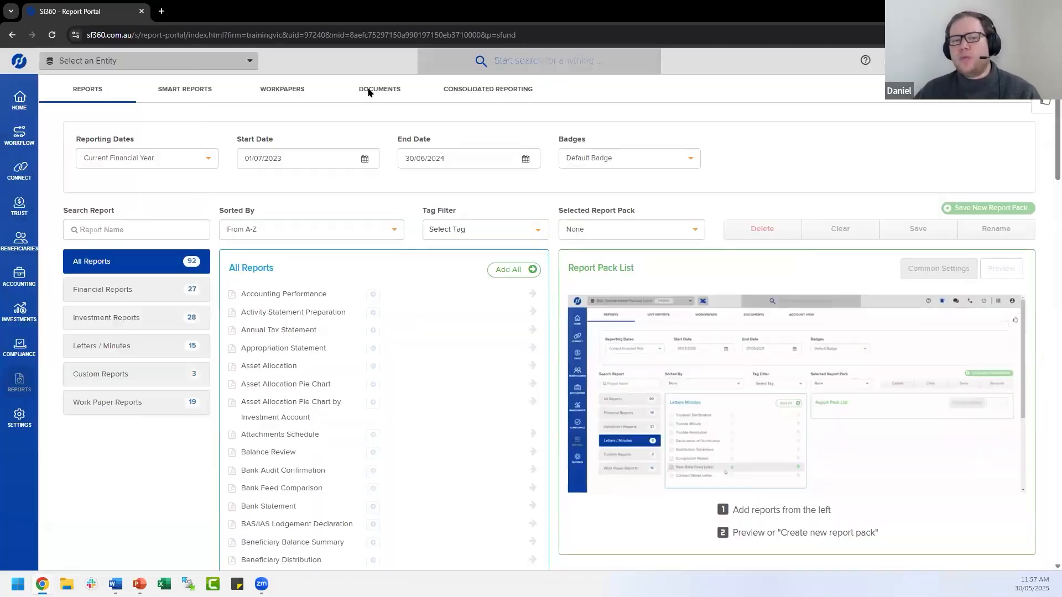
pyautogui.click(370, 90)
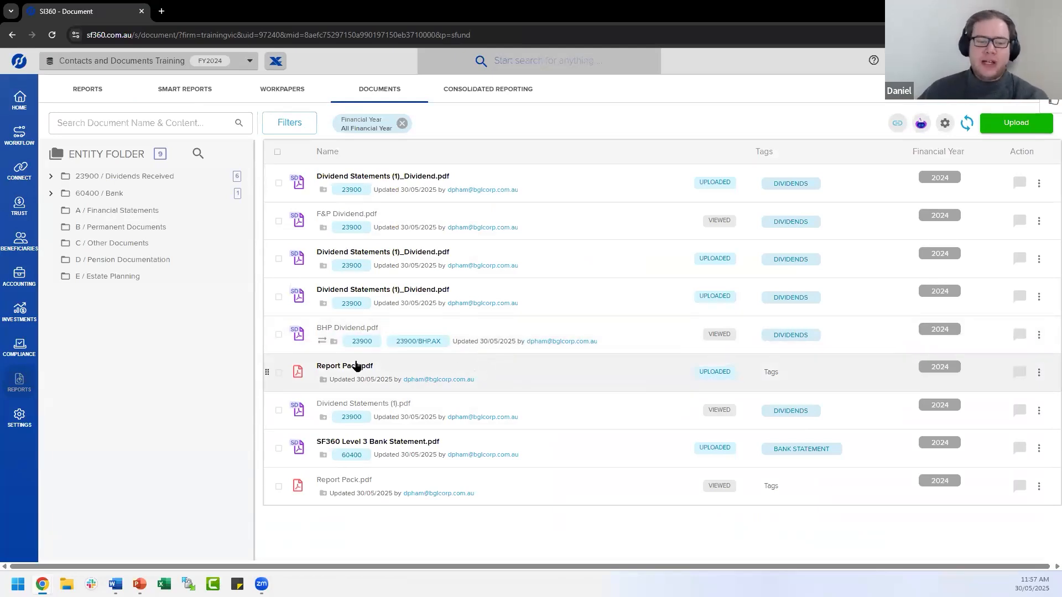
pyautogui.click(644, 362)
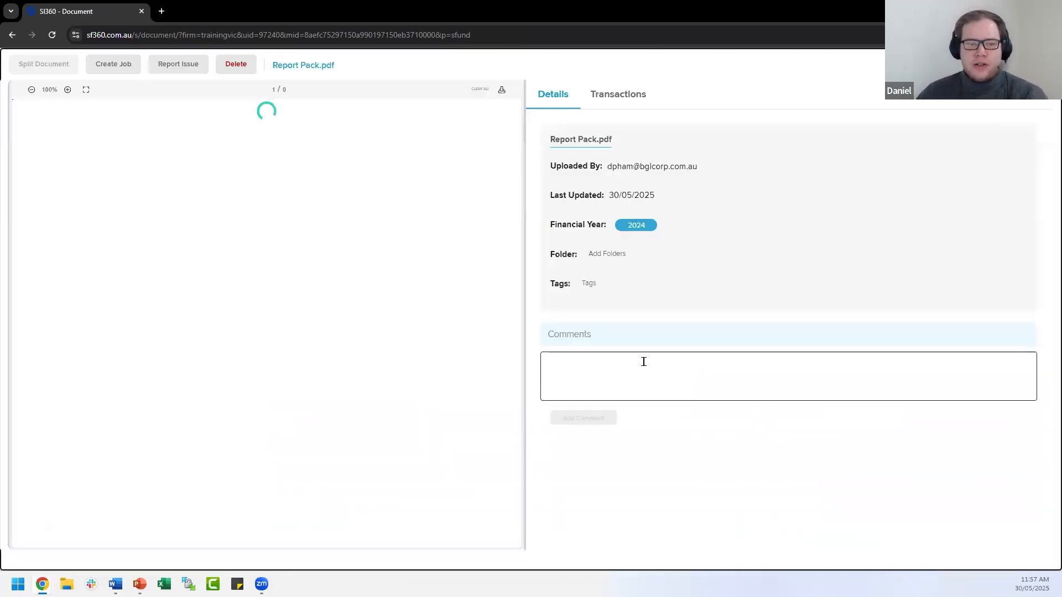
pyautogui.moveTo(516, 122); pyautogui.dragTo(517, 476)
pyautogui.moveTo(526, 333); pyautogui.dragTo(516, 90)
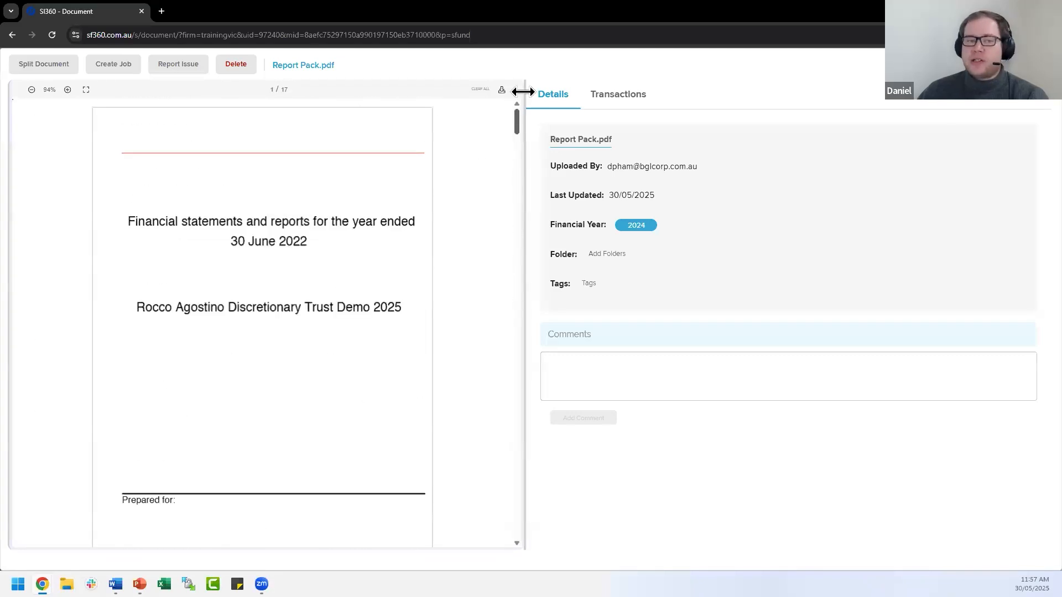
# - Start splitting Report Pack.pdf and review the suggested page ranges and file names against its pages
pyautogui.click(48, 66)
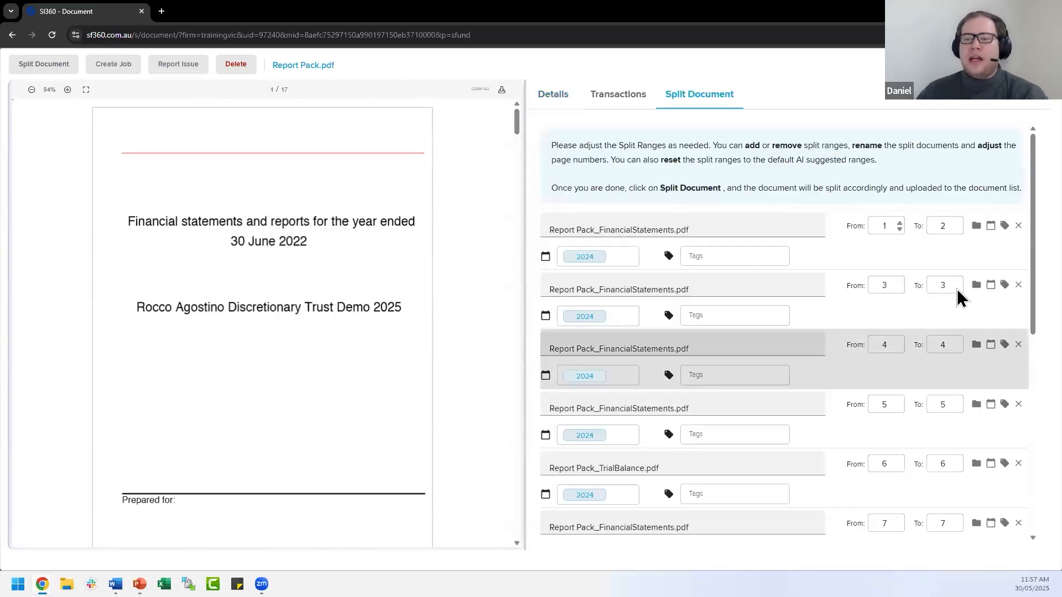
pyautogui.scroll(-1, 945, 285)
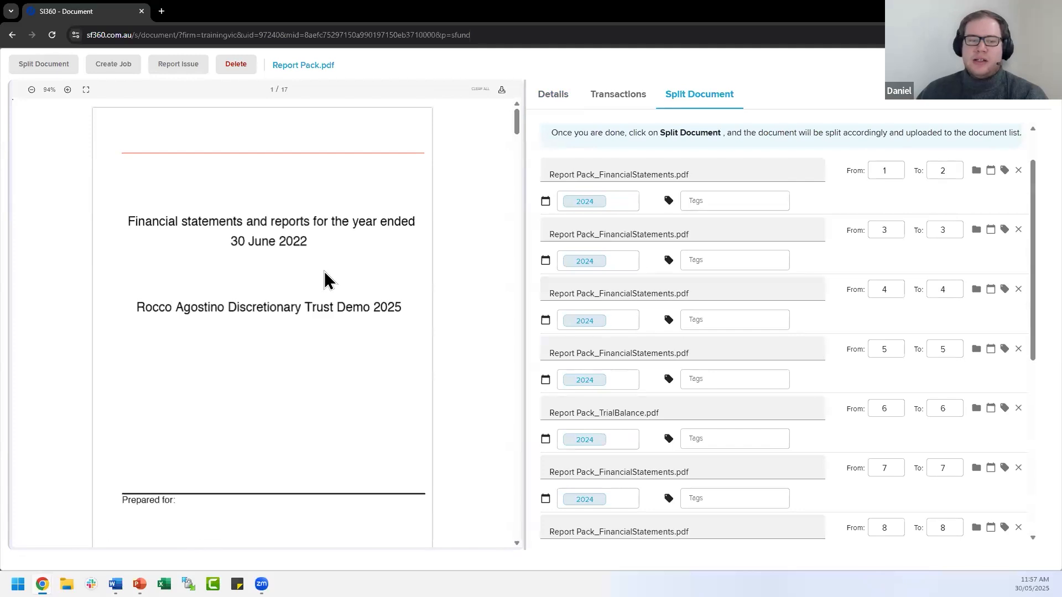
pyautogui.scroll(-5, 326, 284)
pyautogui.scroll(5, 331, 218)
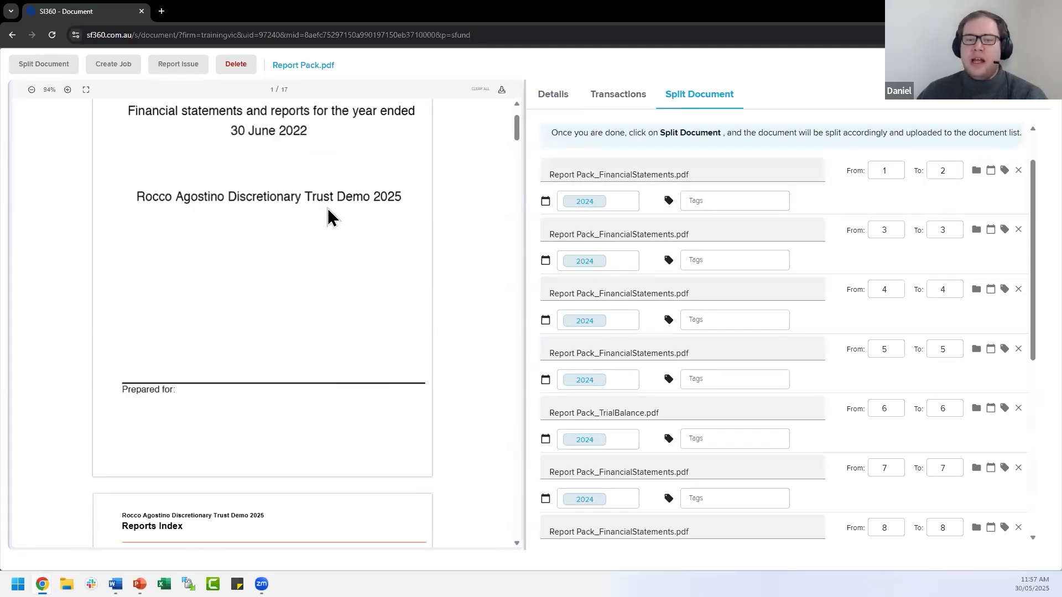
pyautogui.moveTo(718, 170); pyautogui.dragTo(487, 183)
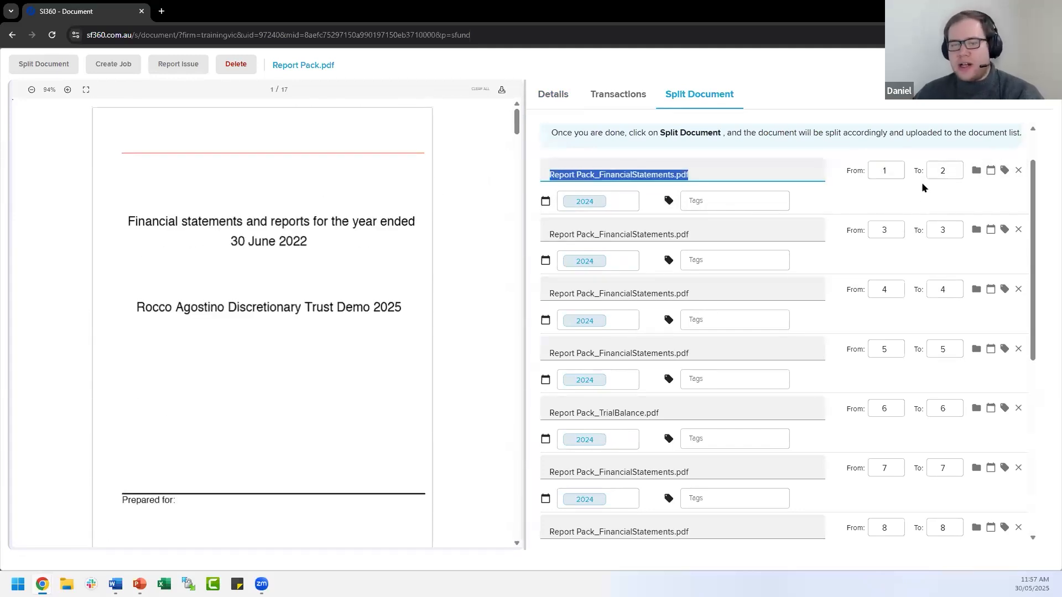
pyautogui.click(943, 171)
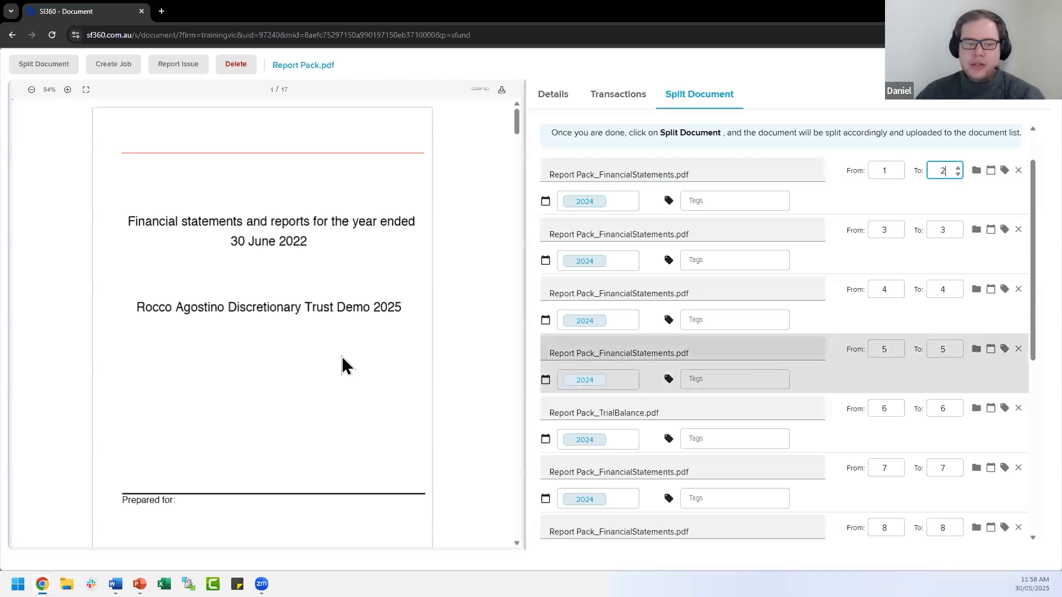
# - Rename the split file covering page 3 as Statement of Financial Position 2022, matching the report page
pyautogui.scroll(-4, 351, 357)
pyautogui.scroll(-4, 359, 350)
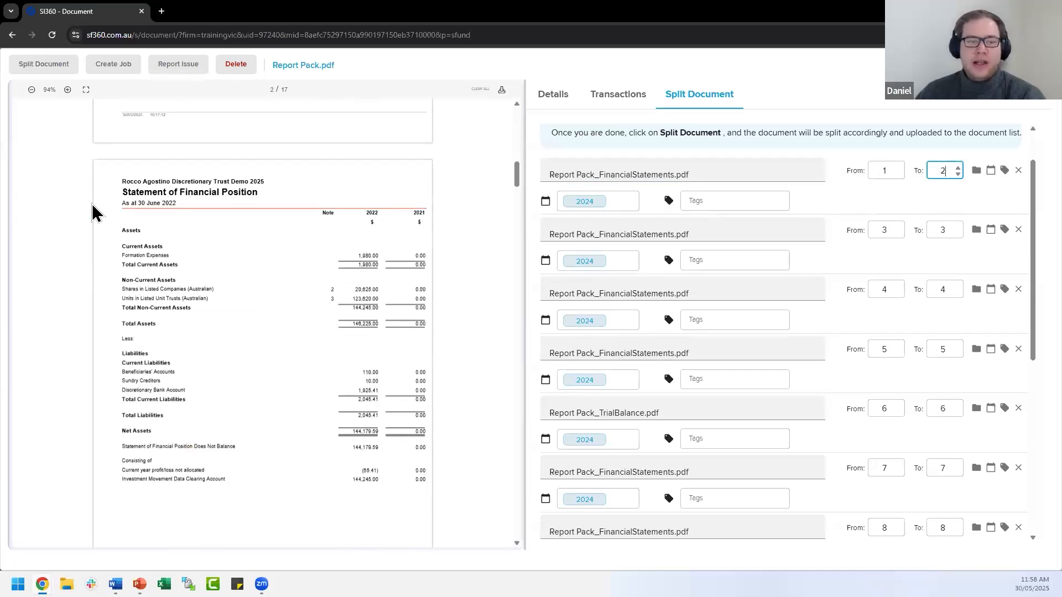
pyautogui.moveTo(700, 231); pyautogui.dragTo(474, 241)
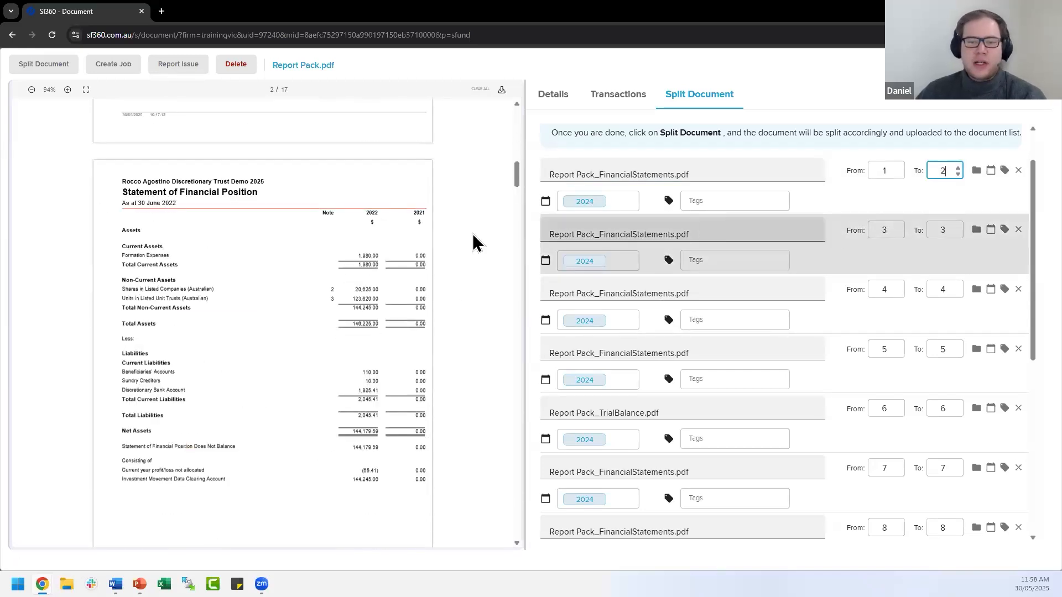
pyautogui.write('Statement of Financial Position')
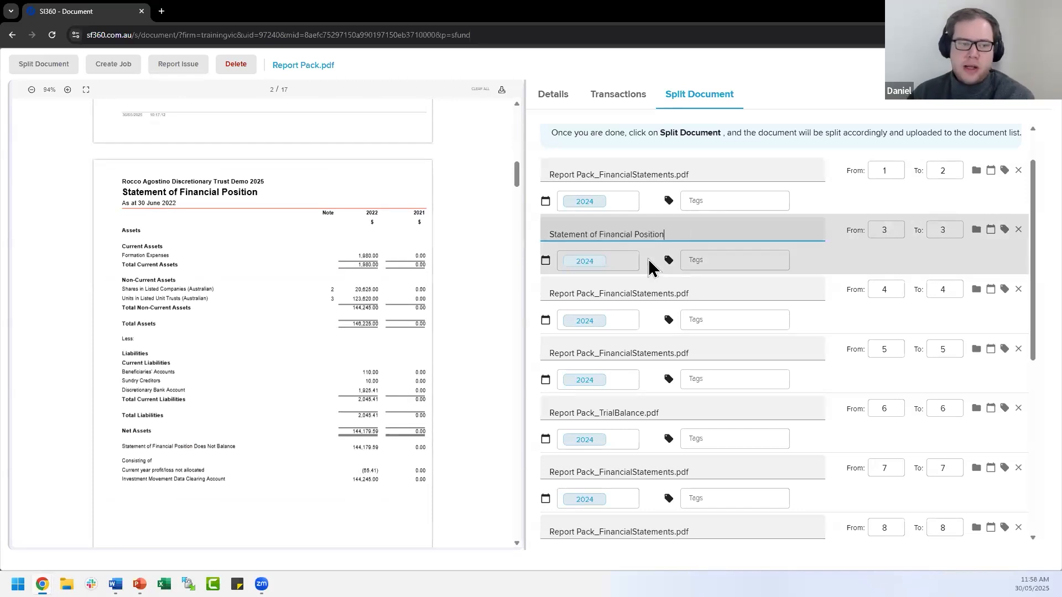
pyautogui.write(' 2022')
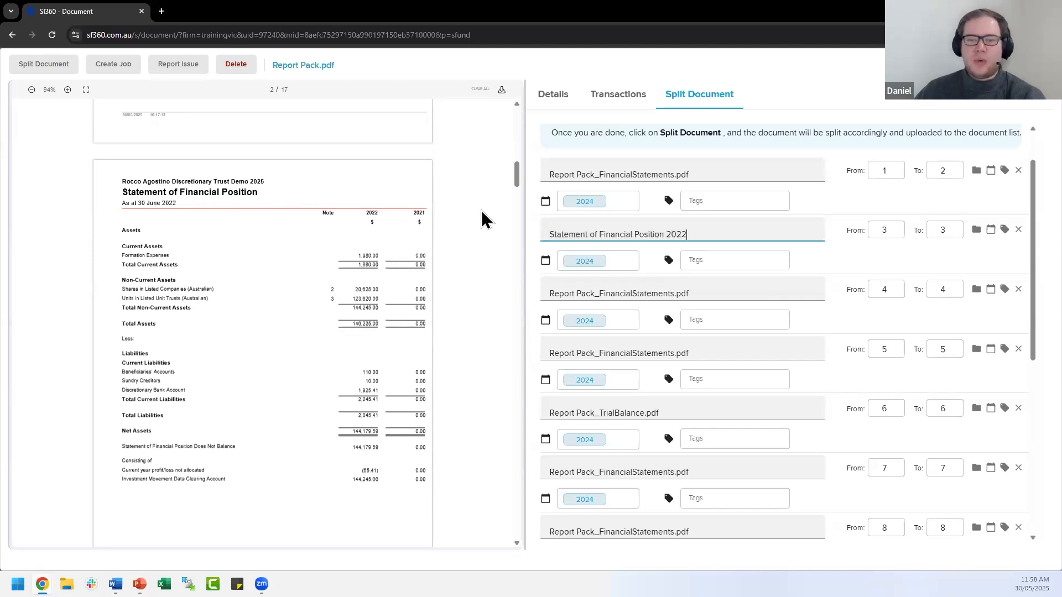
# - Rename the split file covering page 4 as Operating Statement, matching the report page
pyautogui.scroll(-1, 404, 266)
pyautogui.scroll(-7, 404, 265)
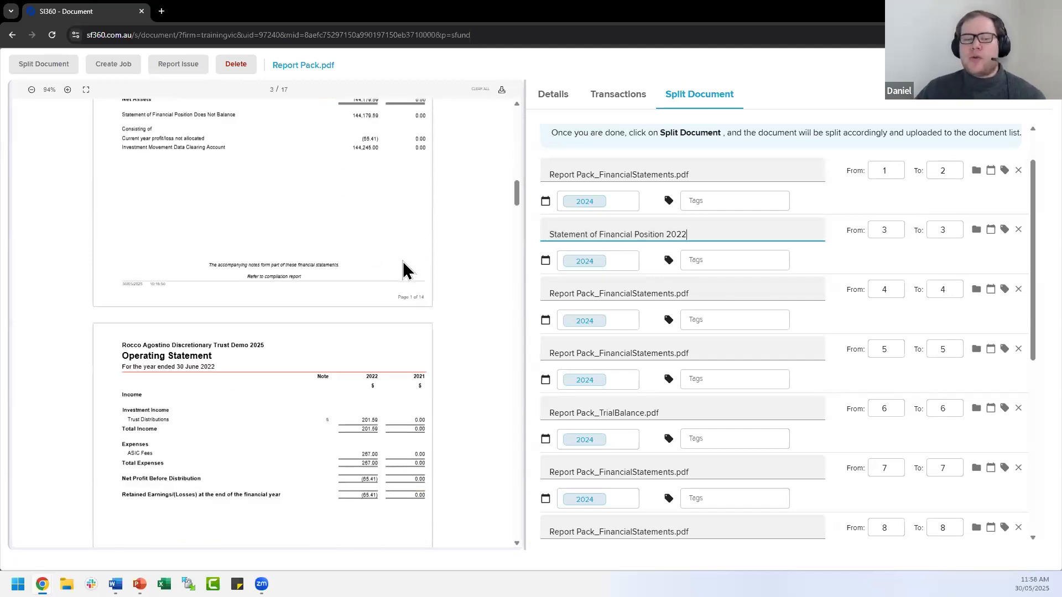
pyautogui.scroll(-1, 330, 320)
pyautogui.click(728, 289)
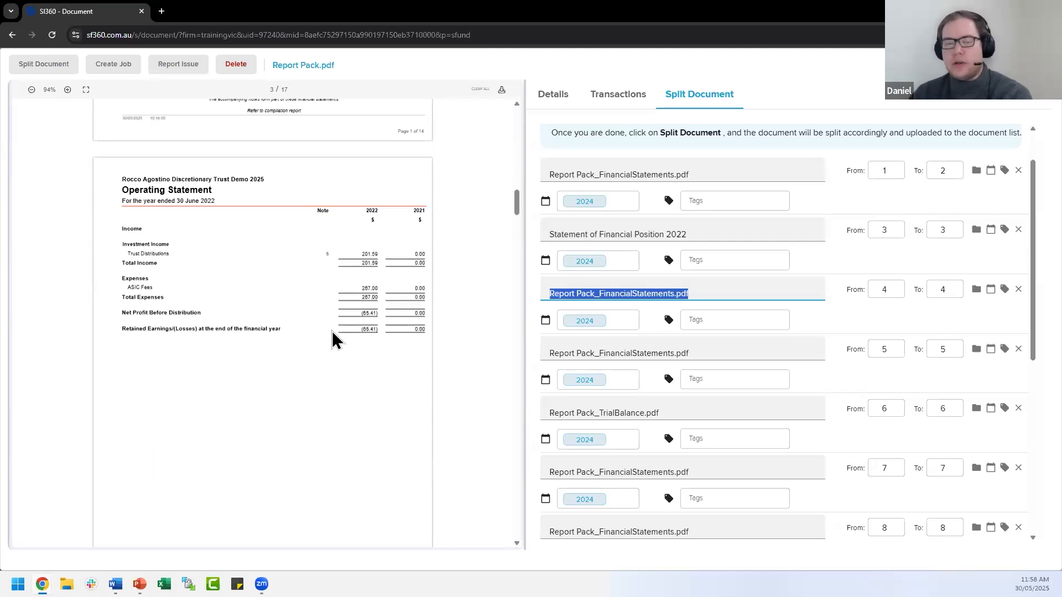
pyautogui.write('Operating')
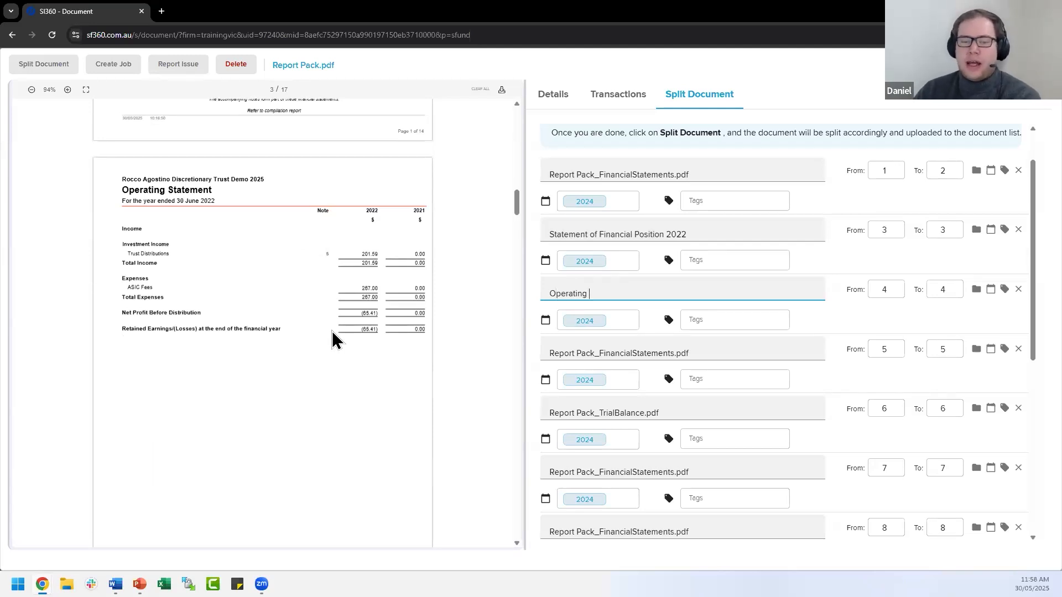
pyautogui.write(' Statement')
# - Split Report Pack.pdf into the listed ranges and reload the entity's document list
pyautogui.scroll(-7, 789, 472)
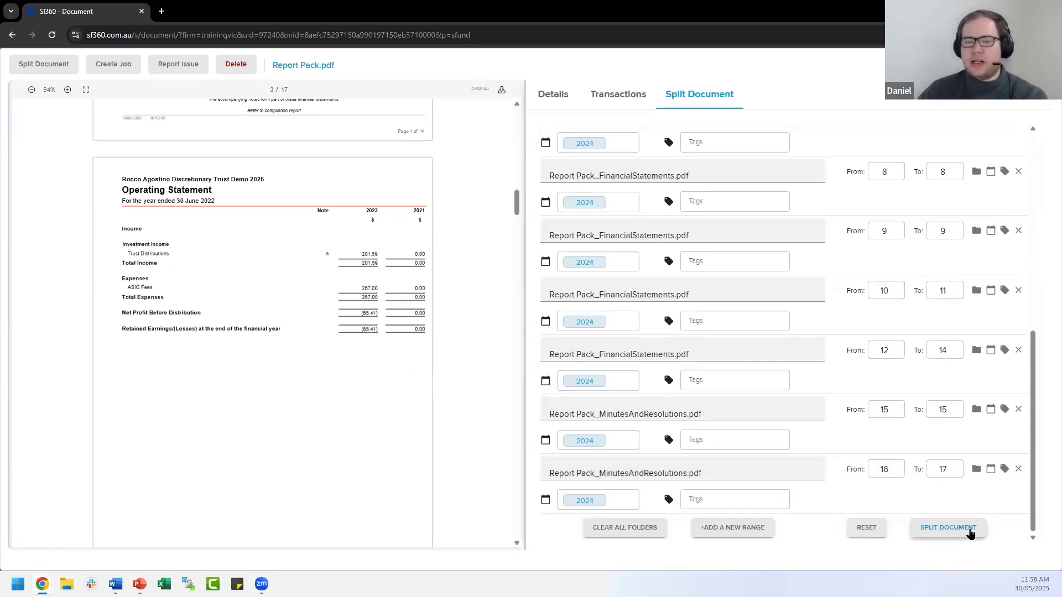
pyautogui.click(969, 532)
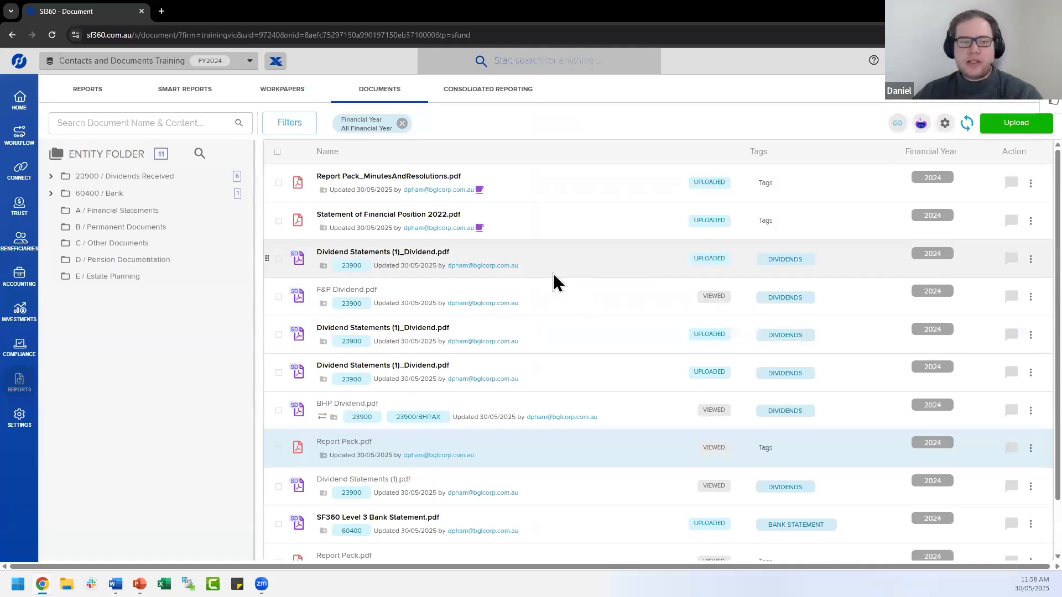
pyautogui.click(374, 91)
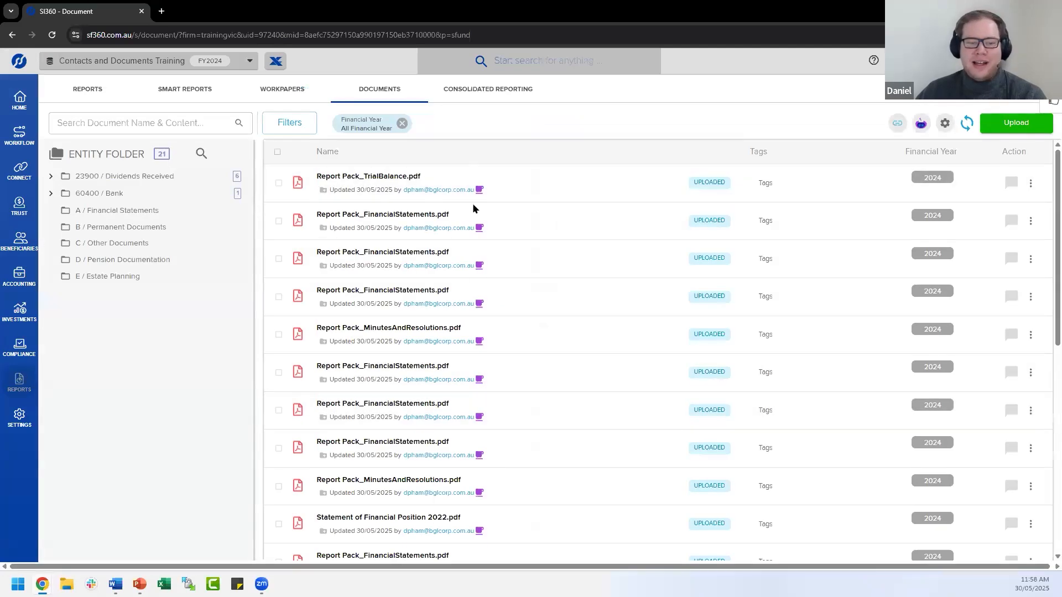
# - Look through the document list for the newly split report files, and switch to the Documents Management presentation slide
pyautogui.scroll(-5, 484, 387)
pyautogui.scroll(5, 476, 360)
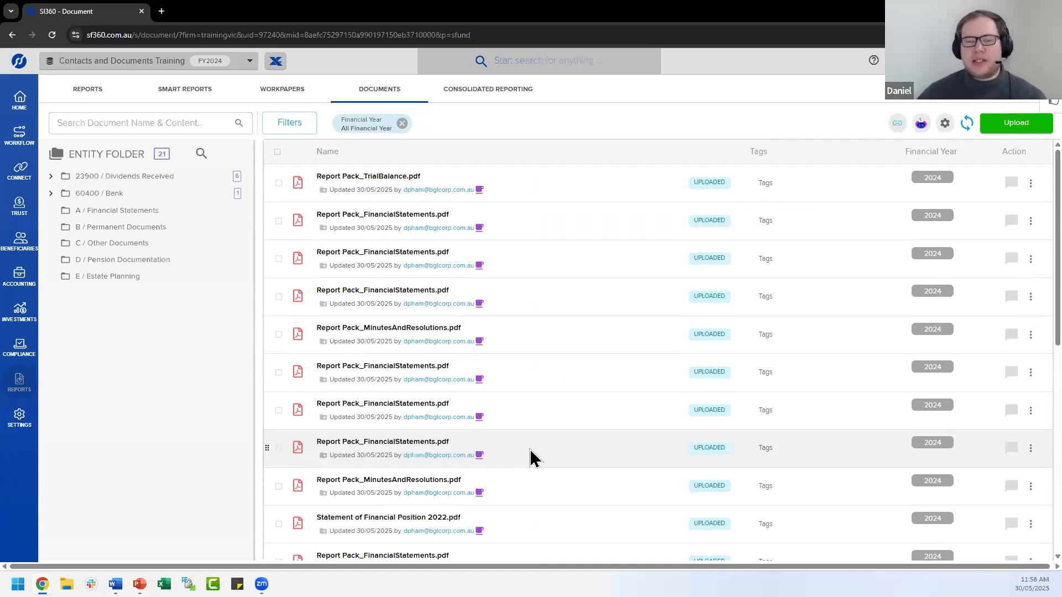
pyautogui.scroll(-4, 531, 459)
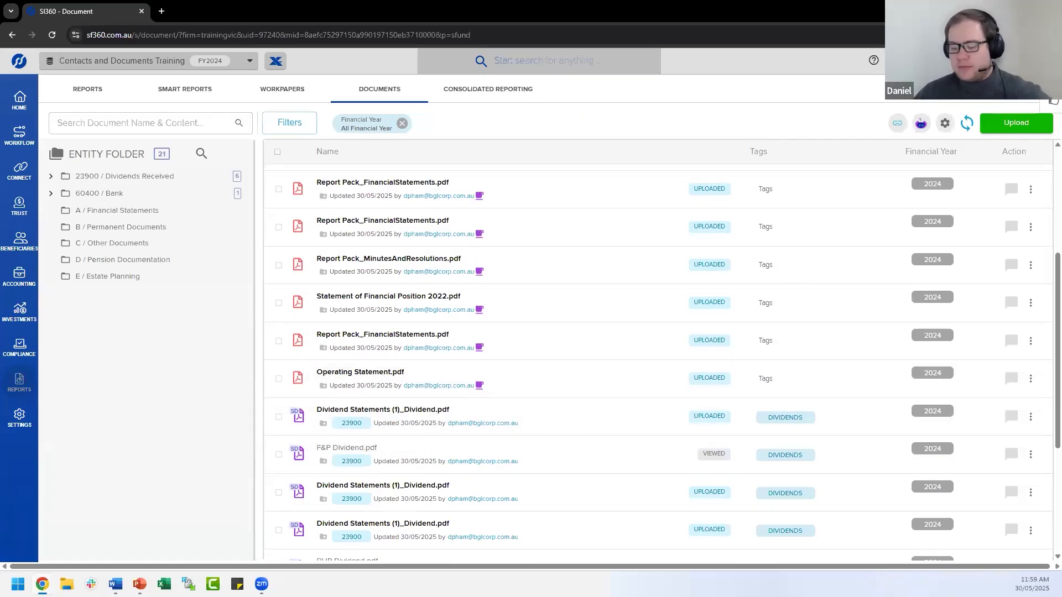
pyautogui.hotkey('alt', 'Tab')
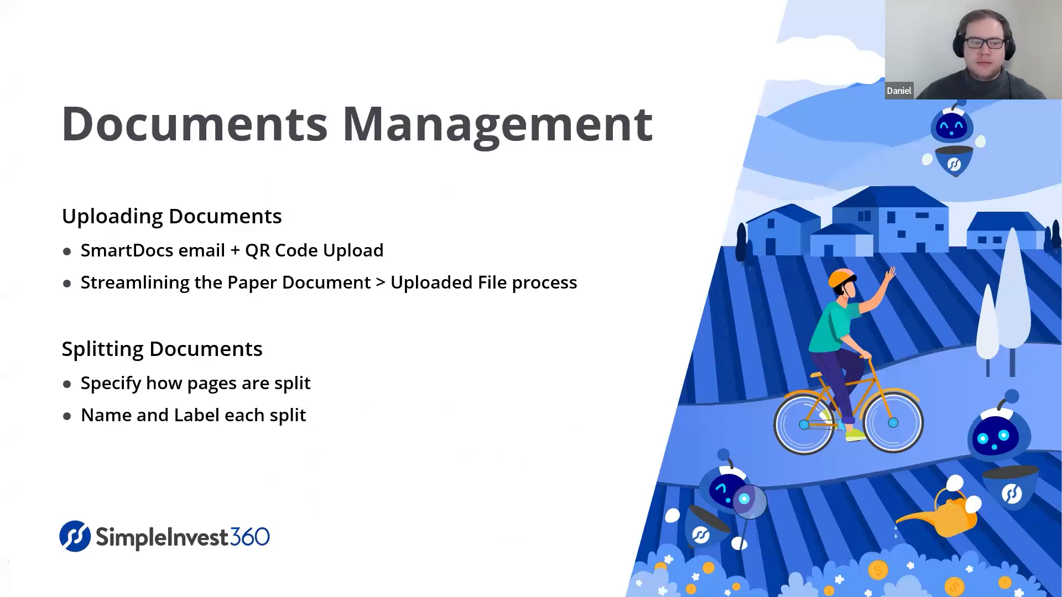